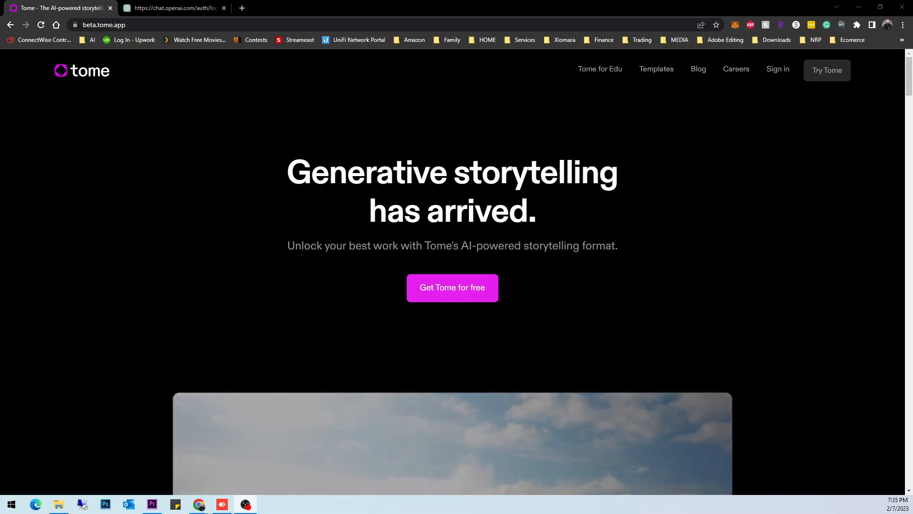
- Review the Tome home page's web address, headline and tagline, and look through the feature sections below
left_click(98, 24)
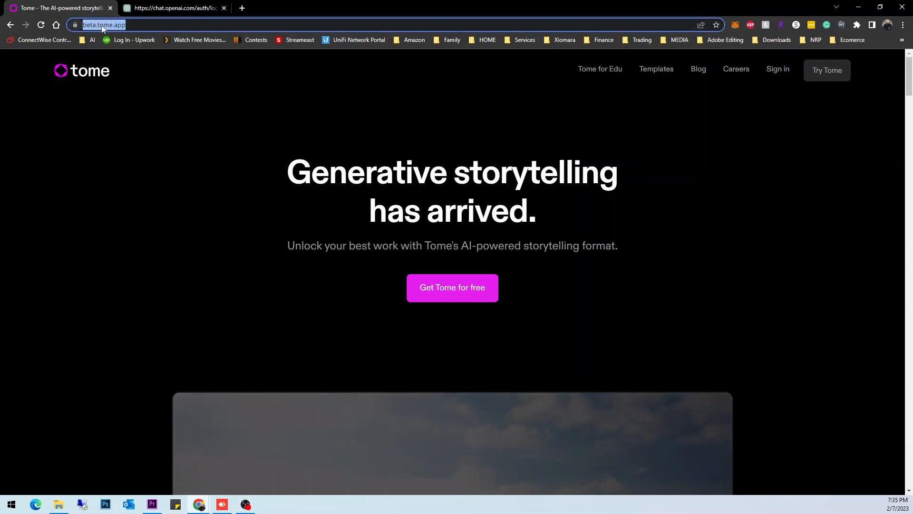
scroll(155, 272, "down", 4)
scroll(155, 272, "up", 4)
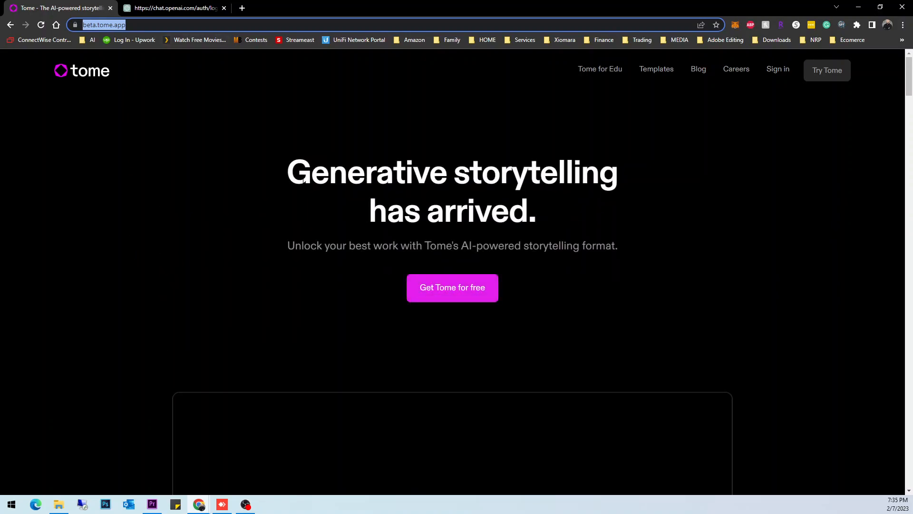
left_click_drag(275, 173, 610, 221)
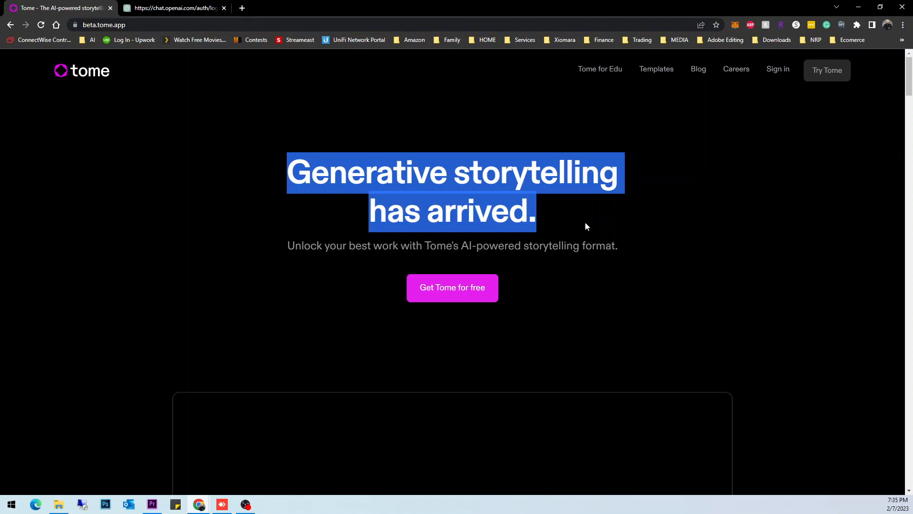
left_click_drag(287, 245, 648, 260)
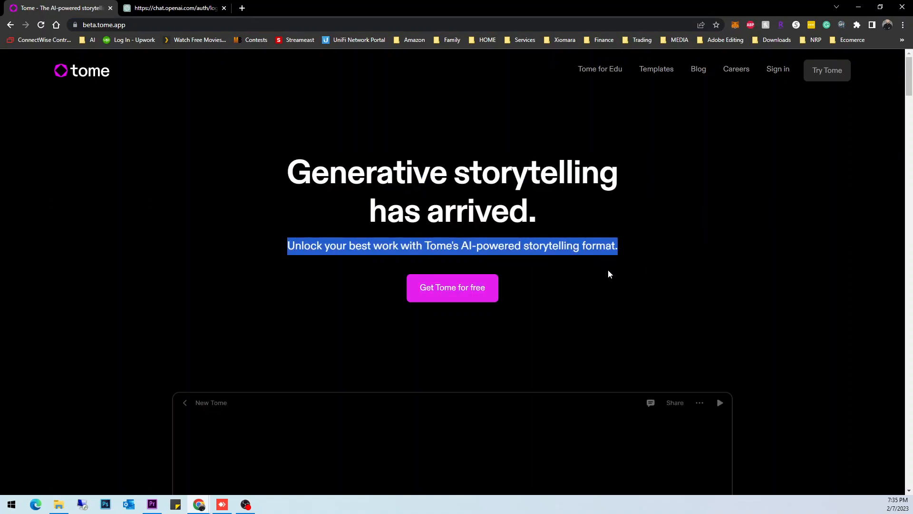
scroll(629, 284, "down", 5)
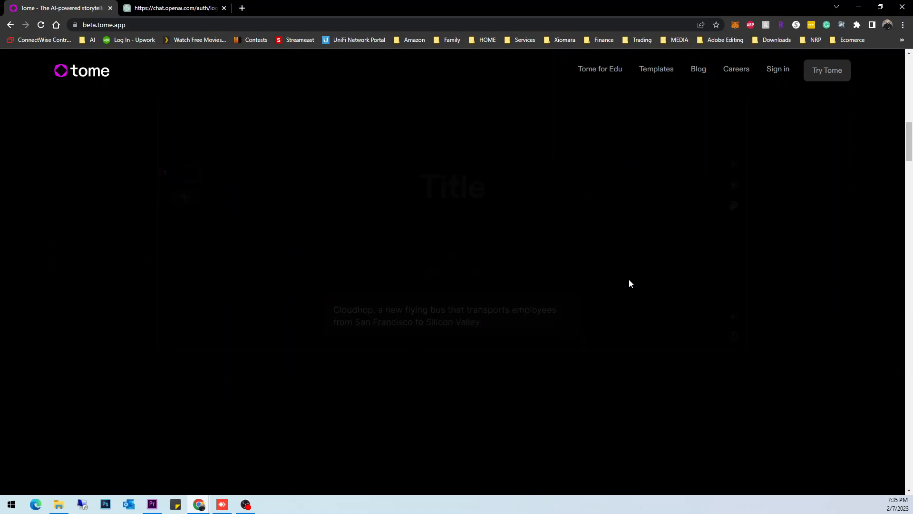
scroll(663, 265, "down", 10)
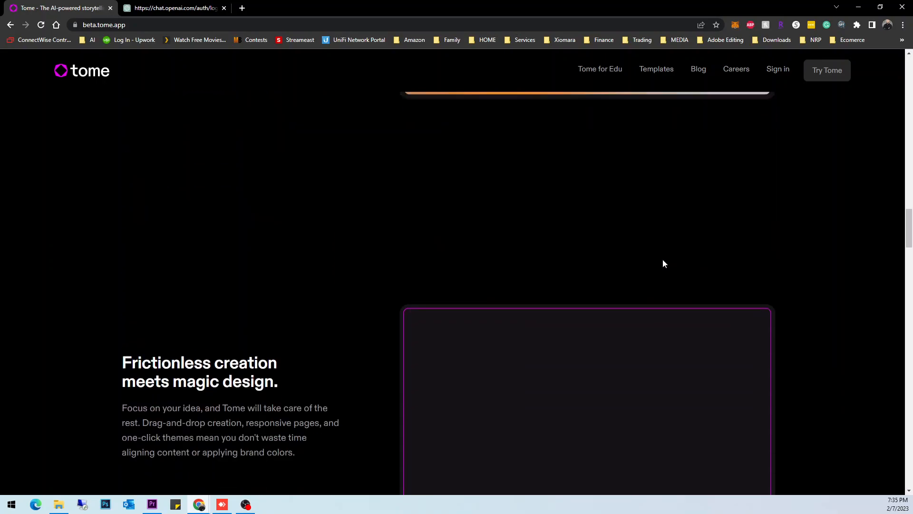
scroll(663, 261, "down", 5)
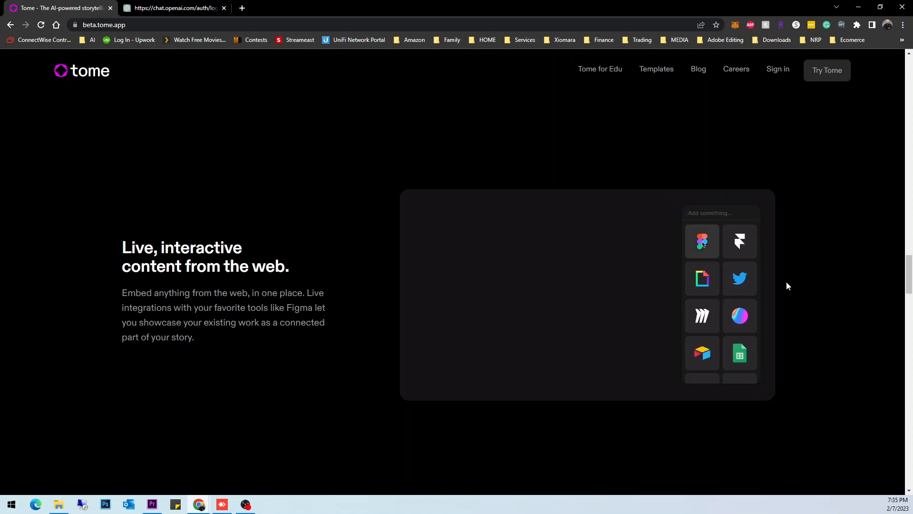
- Read the "Live, interactive content from the web" section and look over the sharing and iOS app sections of the home page
left_click_drag(123, 245, 255, 338)
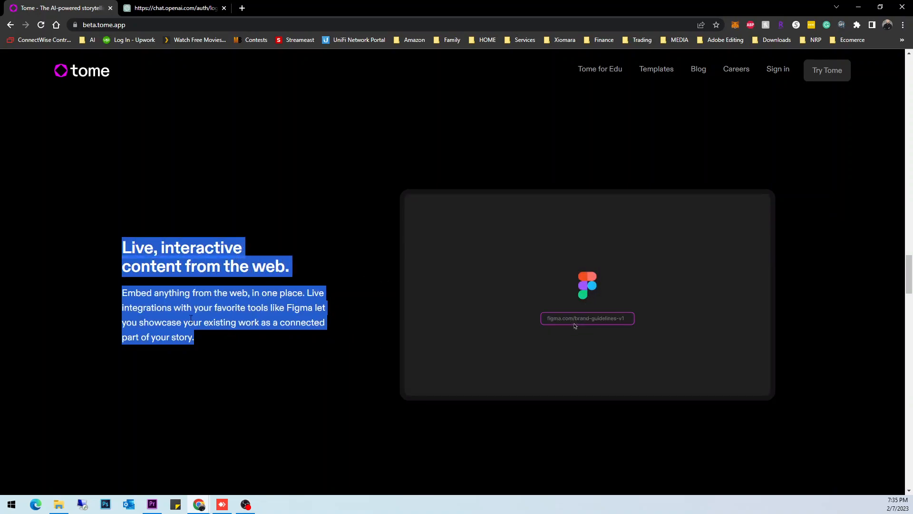
left_click(135, 296)
left_click_drag(152, 294, 234, 339)
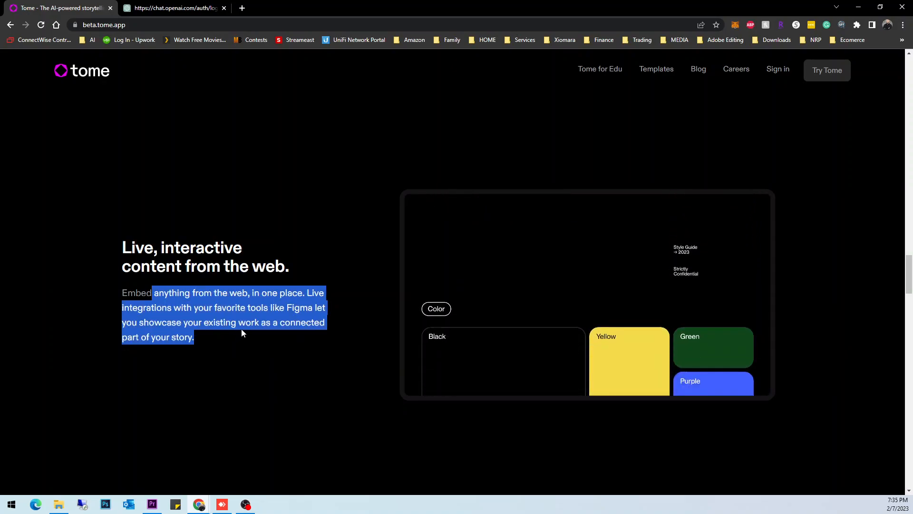
left_click(241, 330)
mouse_move(136, 307)
left_mouse_down()
mouse_move(218, 336)
mouse_move(127, 294)
left_mouse_up()
left_click(219, 336)
left_click(125, 293)
scroll(209, 282, "down", 9)
scroll(224, 279, "down", 5)
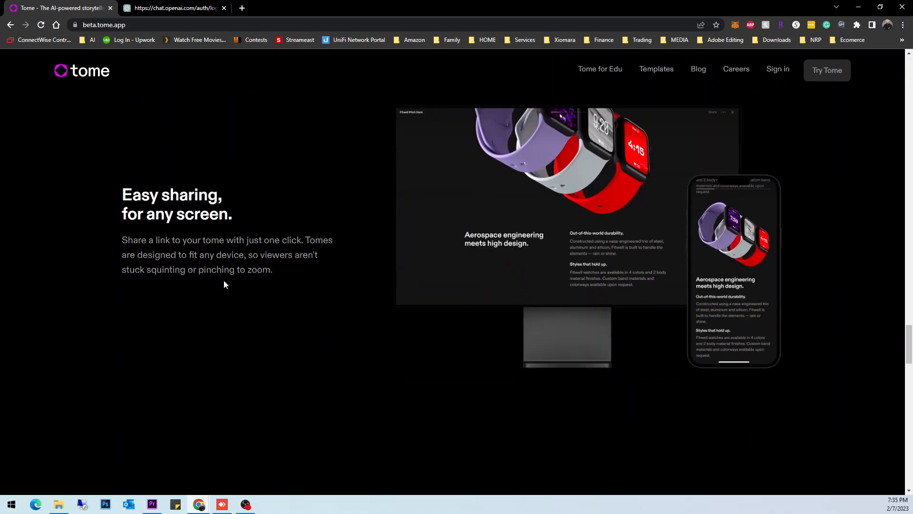
scroll(224, 280, "down", 5)
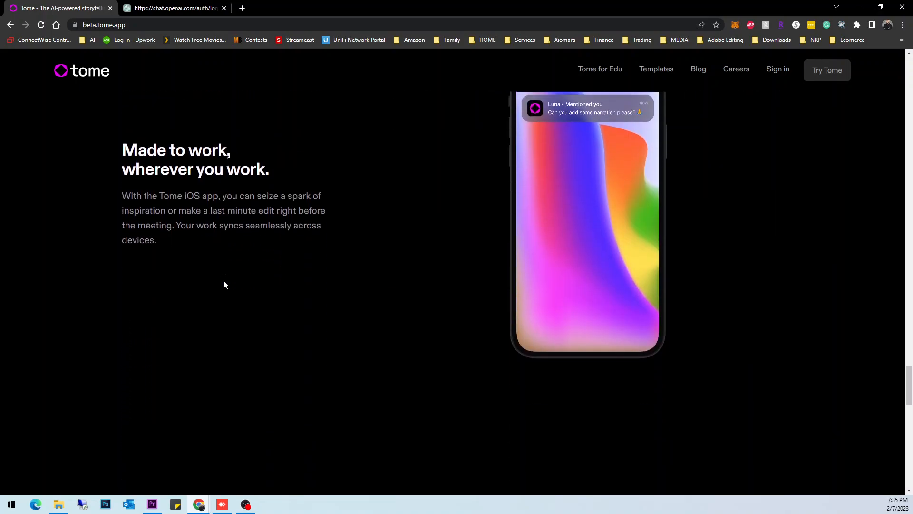
scroll(300, 275, "up", 5)
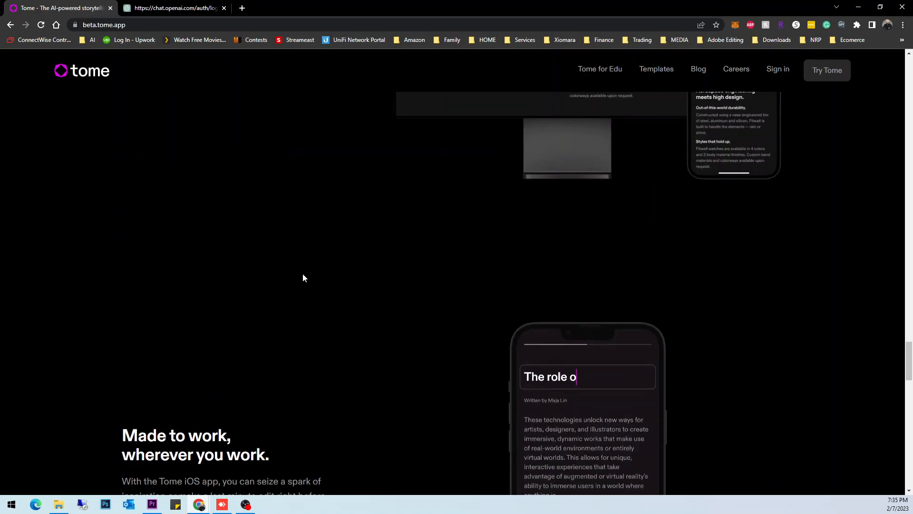
scroll(304, 275, "up", 10)
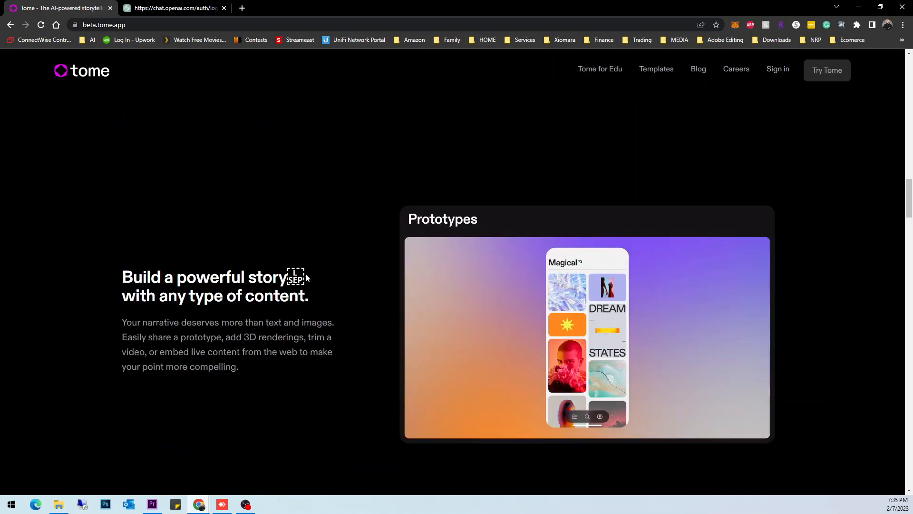
scroll(307, 278, "up", 10)
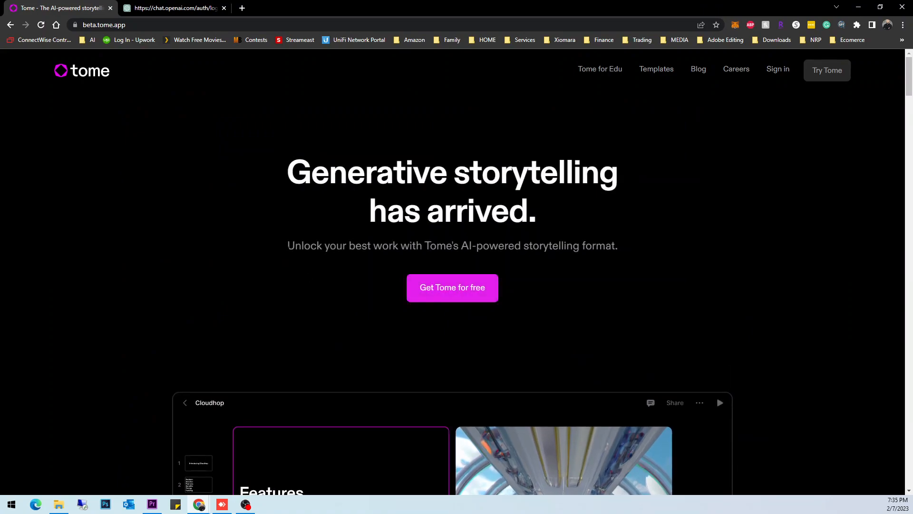
- Reread the "Generative storytelling has arrived" headline and its tagline, highlighting the text
left_click_drag(287, 245, 625, 255)
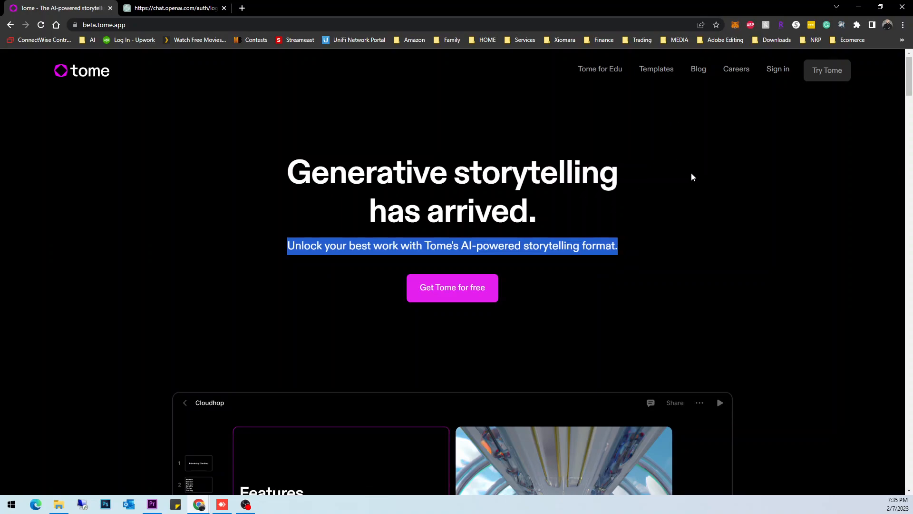
left_click(636, 270)
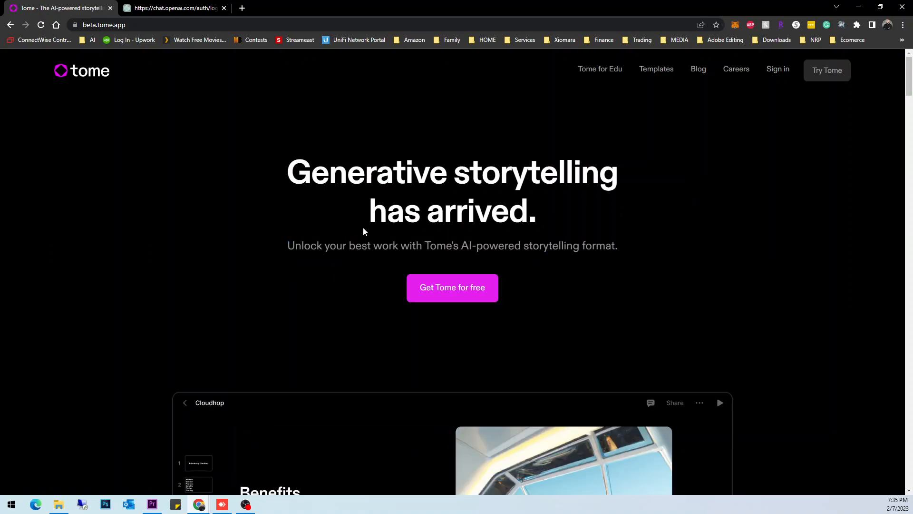
mouse_move(559, 221)
left_mouse_down()
mouse_move(470, 215)
mouse_move(275, 170)
mouse_move(509, 176)
mouse_move(554, 210)
left_mouse_up()
left_click(275, 170)
left_click_drag(624, 248, 284, 173)
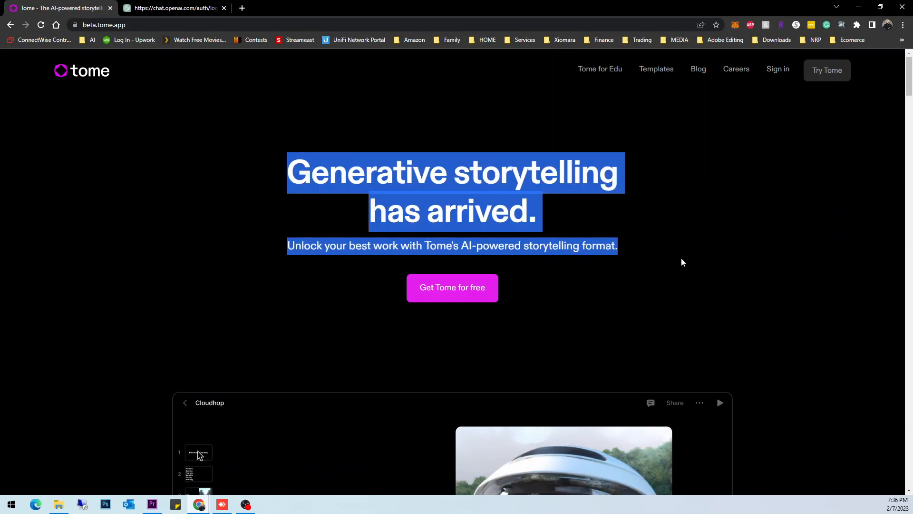
left_click(675, 283)
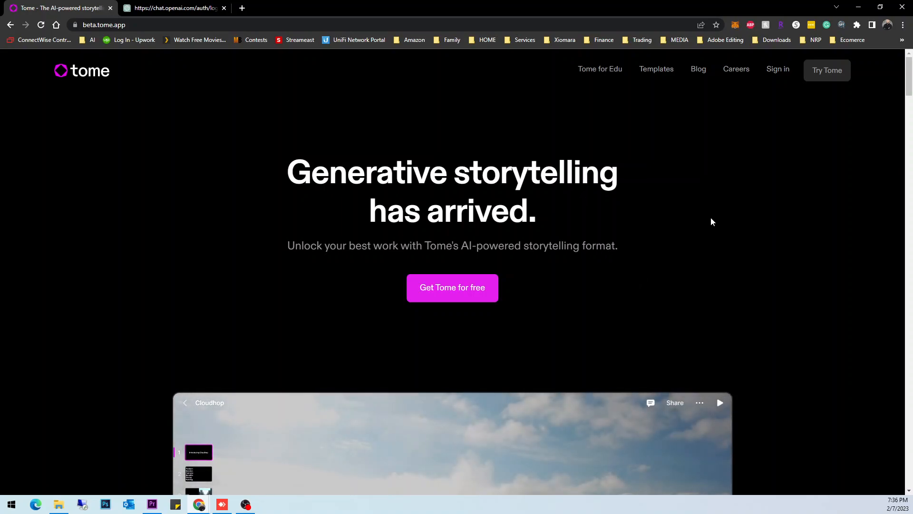
- Enter the Tome workspace from the home page and browse the recently viewed presentations
left_click(471, 301)
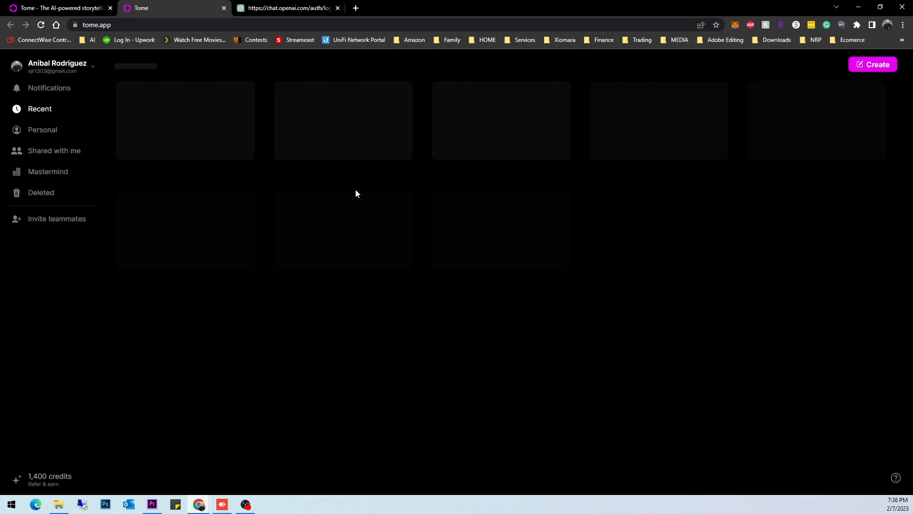
left_click(295, 198)
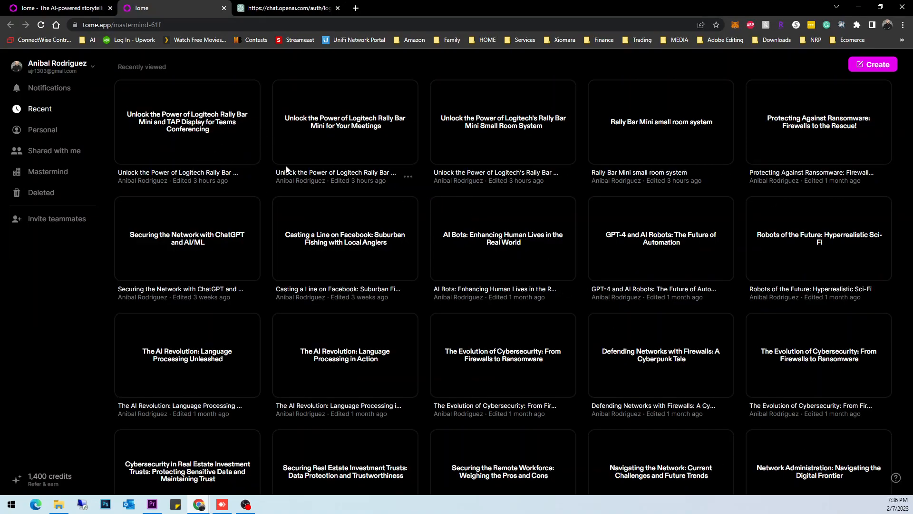
scroll(433, 279, "down", 3)
scroll(354, 227, "up", 3)
scroll(385, 263, "down", 3)
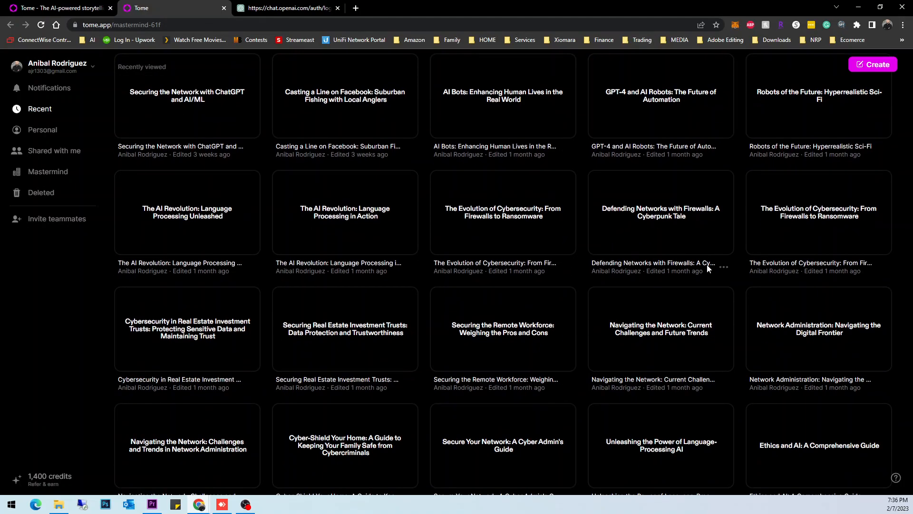
- Examine the slides and available page layouts of "The Evolution of Cybersecurity: From Firewalls to Ransomware" and return to the recent presentations
left_click(807, 218)
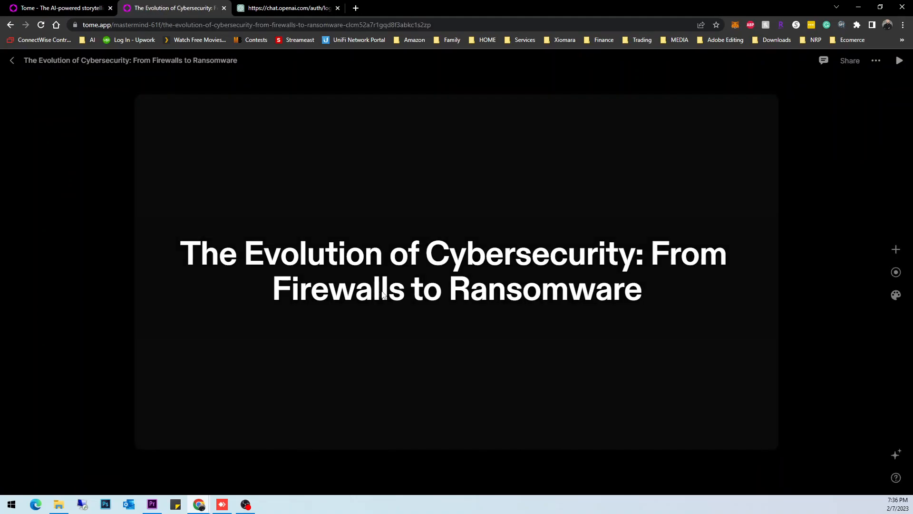
left_click(31, 238)
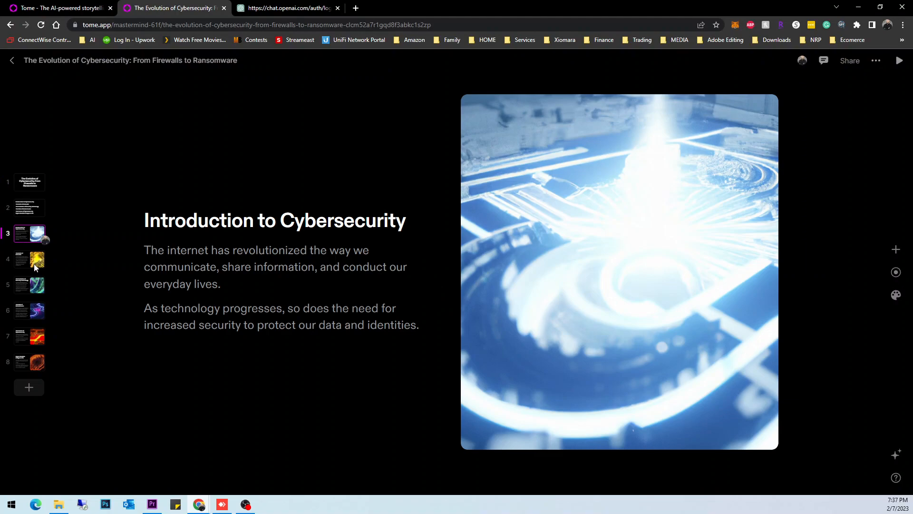
left_click(35, 267)
left_click(41, 295)
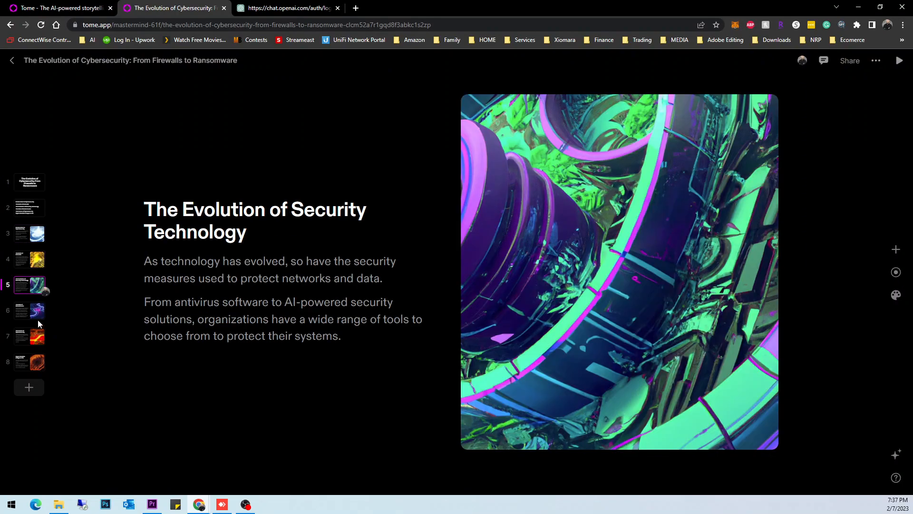
left_click(38, 314)
left_click(38, 337)
left_click(32, 391)
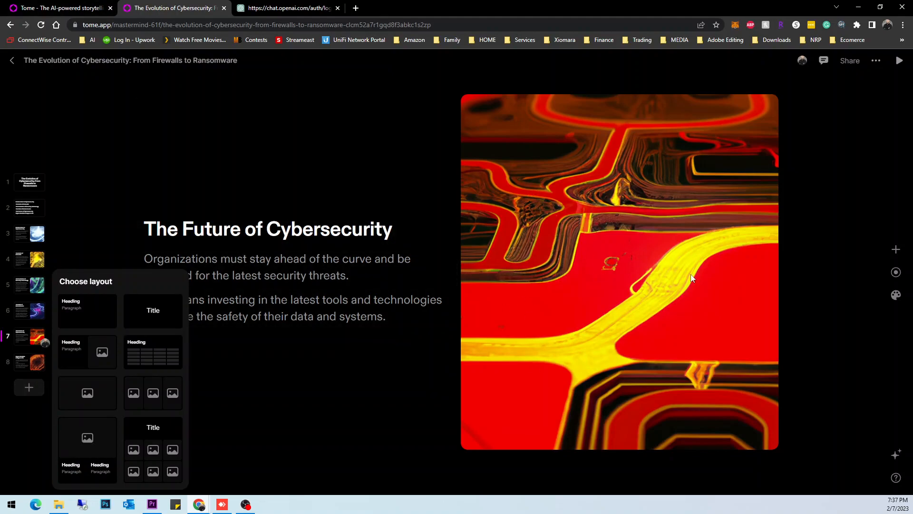
left_click(12, 60)
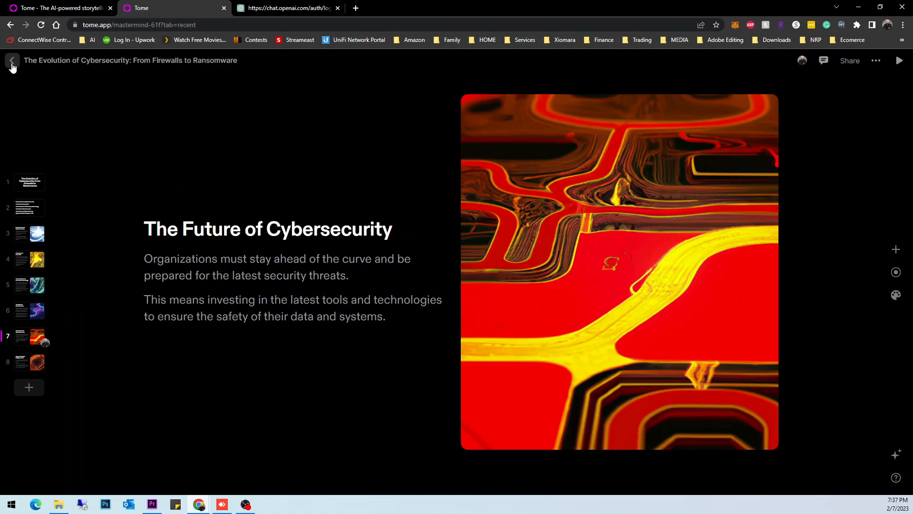
left_click(13, 63)
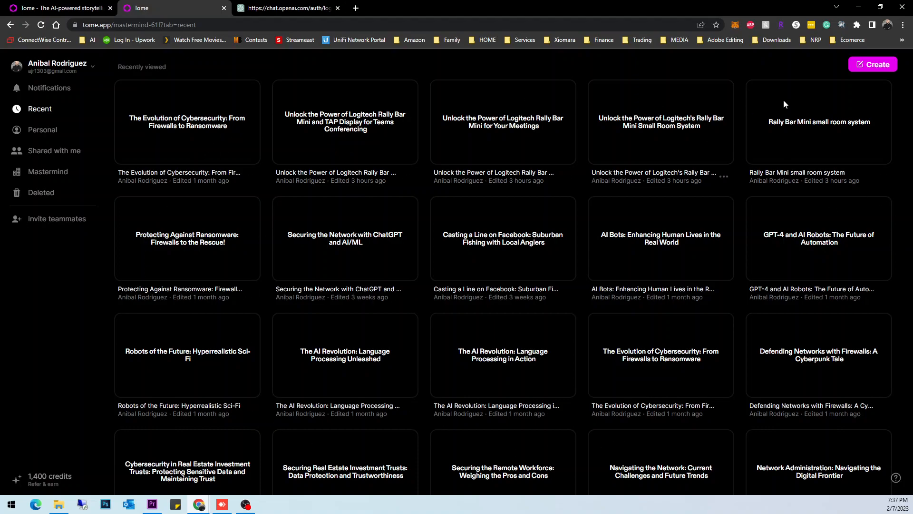
- Create a new tome and begin its prompt with "Who would win in a battle between the top super heroes in Marvel vs the top superheroes in DC"
left_click(878, 68)
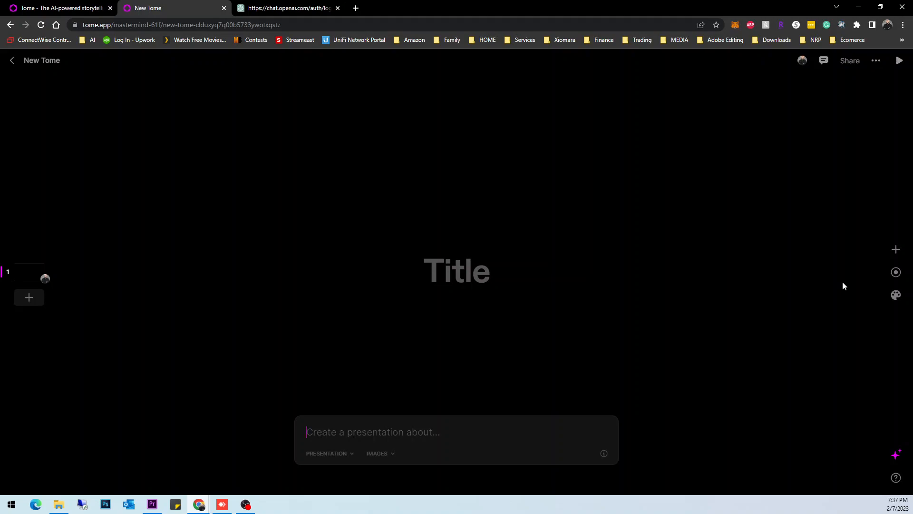
type("Who would win in a battle between the top super heroes in Marvel")
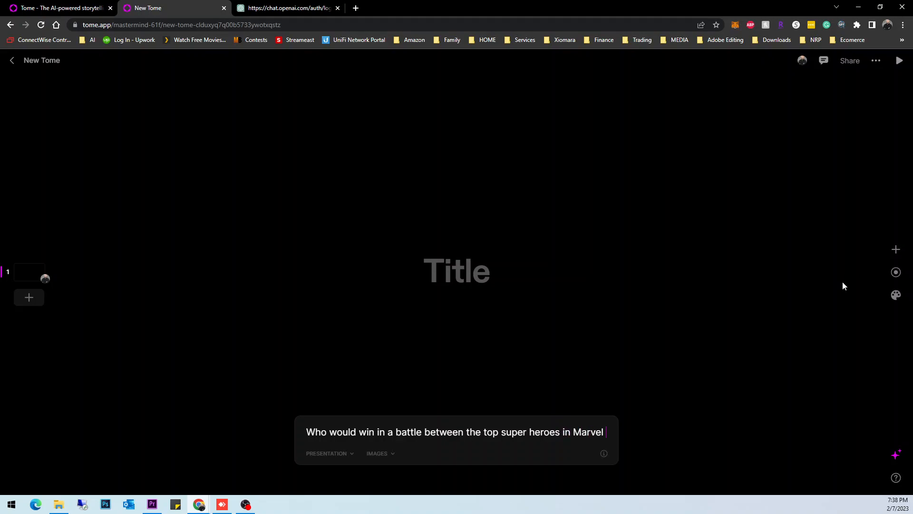
type(" vs")
type(" the top")
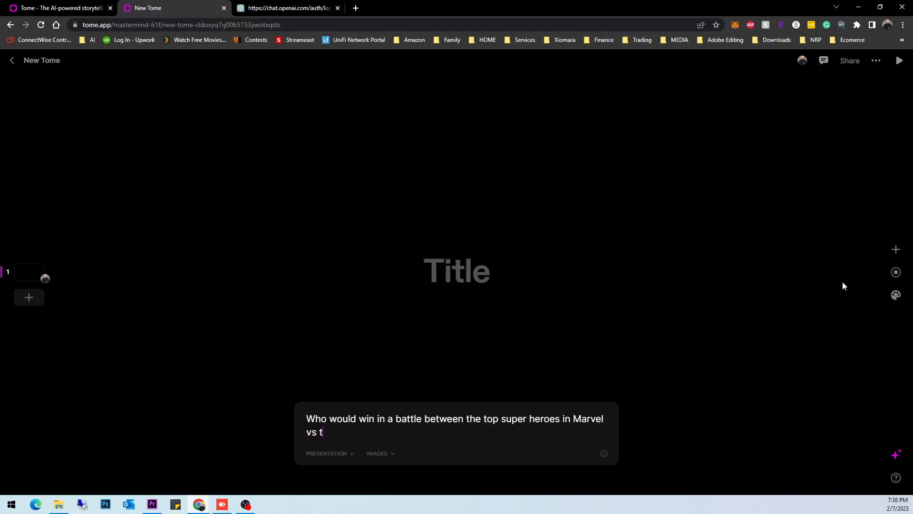
type(" sy")
key("BackSpace")
type("upers")
key("BackSpace")
type("heros")
key("BackSpace")
type("es in ")
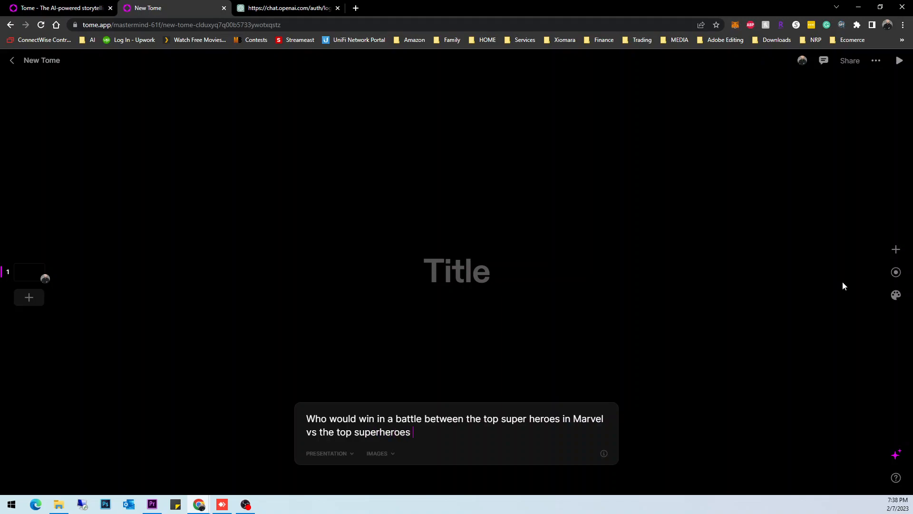
type("DC")
- Complete the prompt with "where the battle is faught in the near future after the affects of our current timeline" and generate the presentation
type("where the battle i")
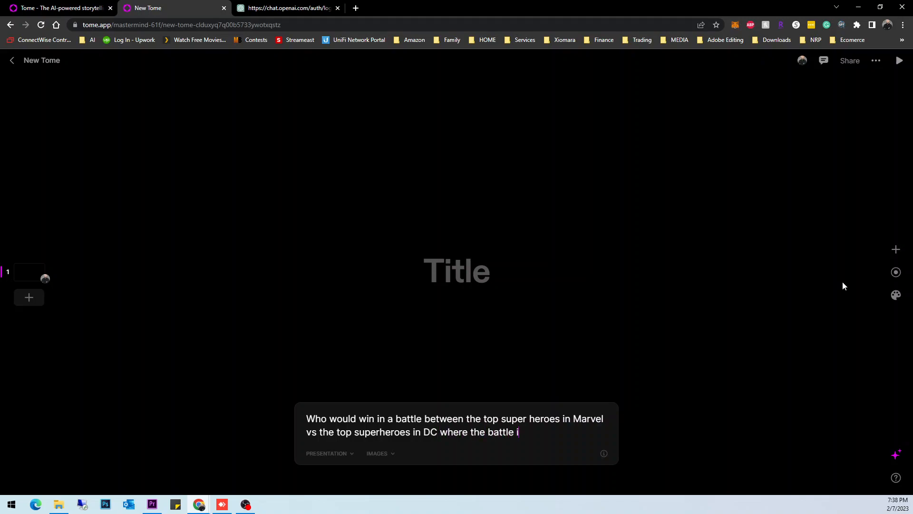
type("s faught in the near future with")
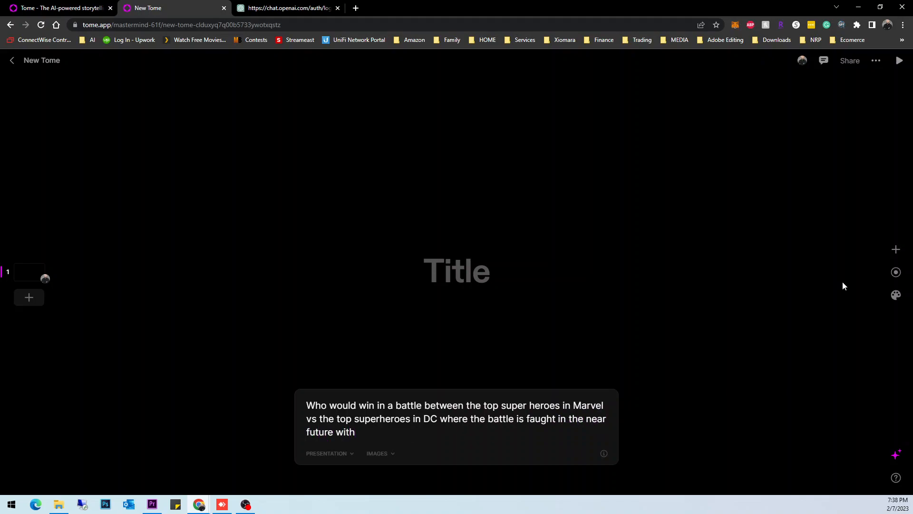
key("BackSpace")
key("BackSpace")
key("BackSpace")
key("BackSpace")
key("BackSpace")
type("after the e")
key("BackSpace")
type("affects of our current timeline")
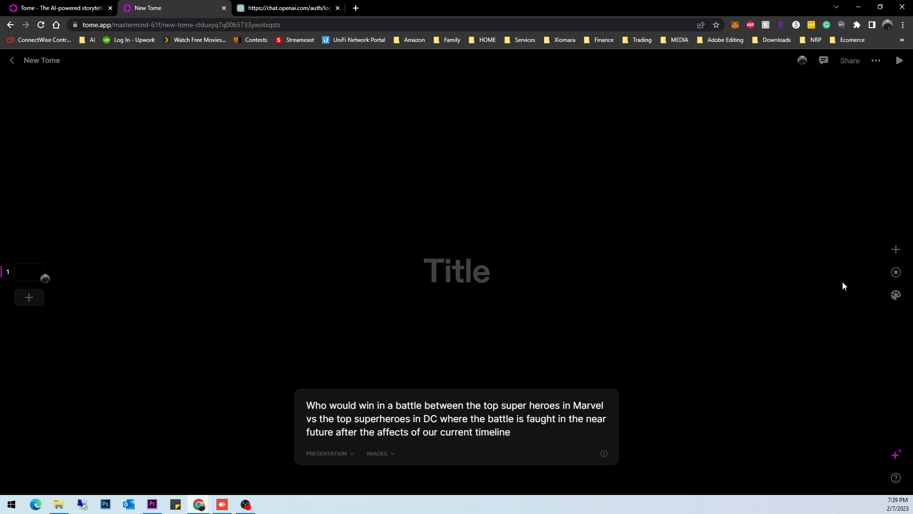
key("Return")
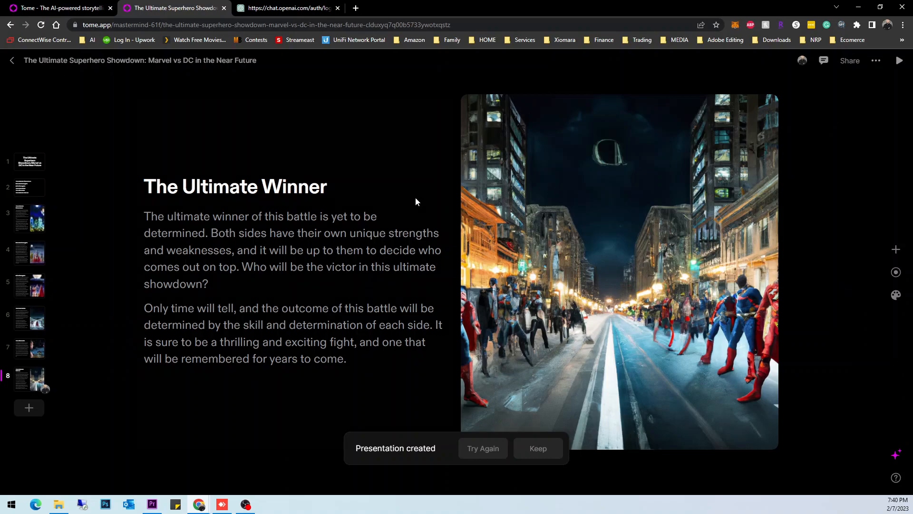
- Read through the generated superhero slides from the title page to "The Final Battle", including both teams' strengths
left_click(38, 166)
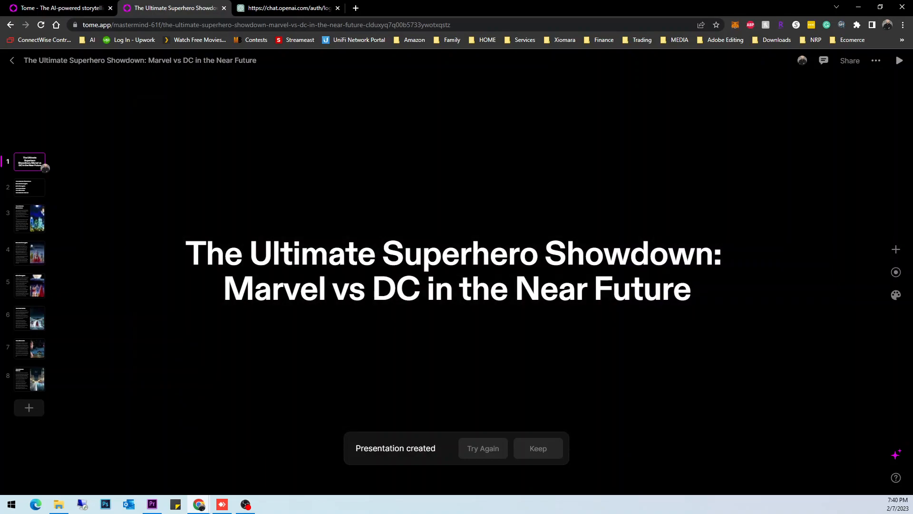
left_click(33, 188)
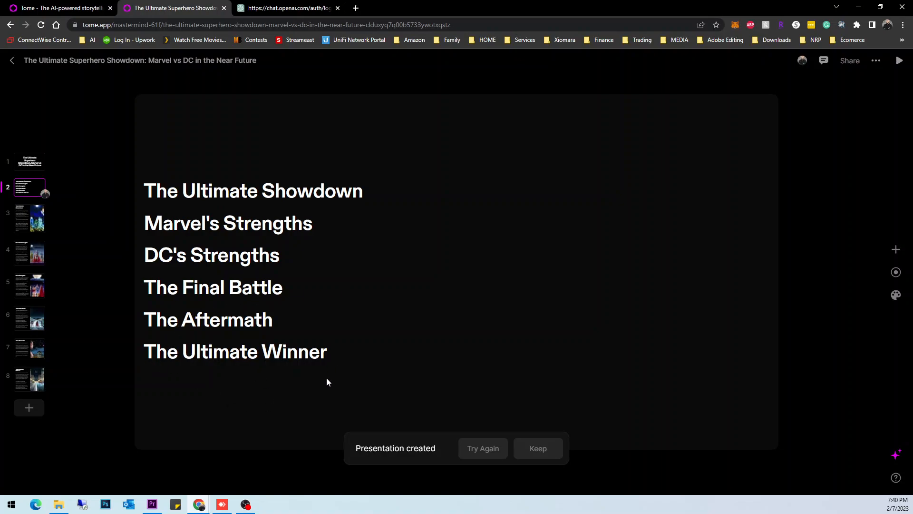
left_click(36, 215)
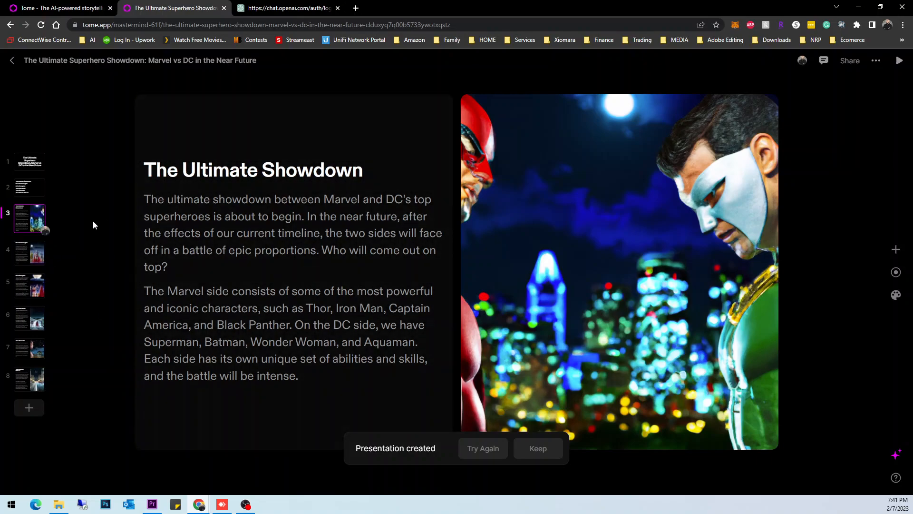
left_click(42, 257)
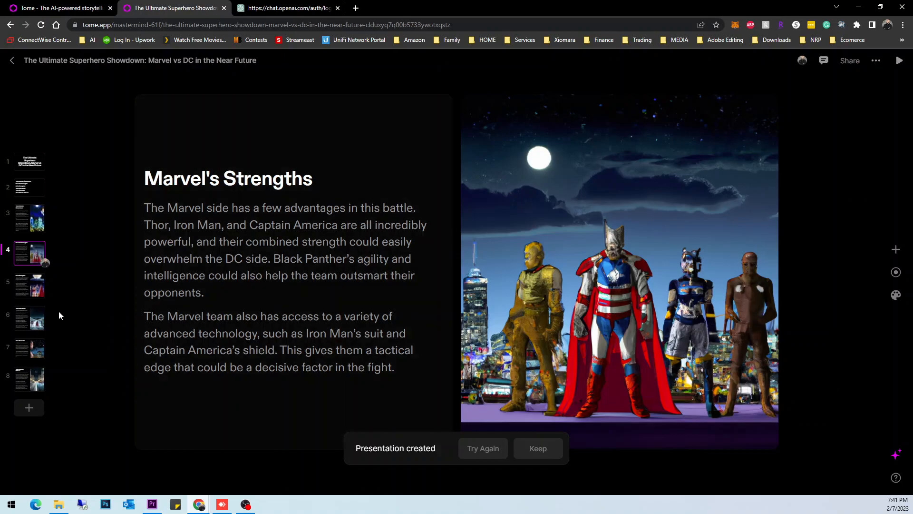
left_click(36, 295)
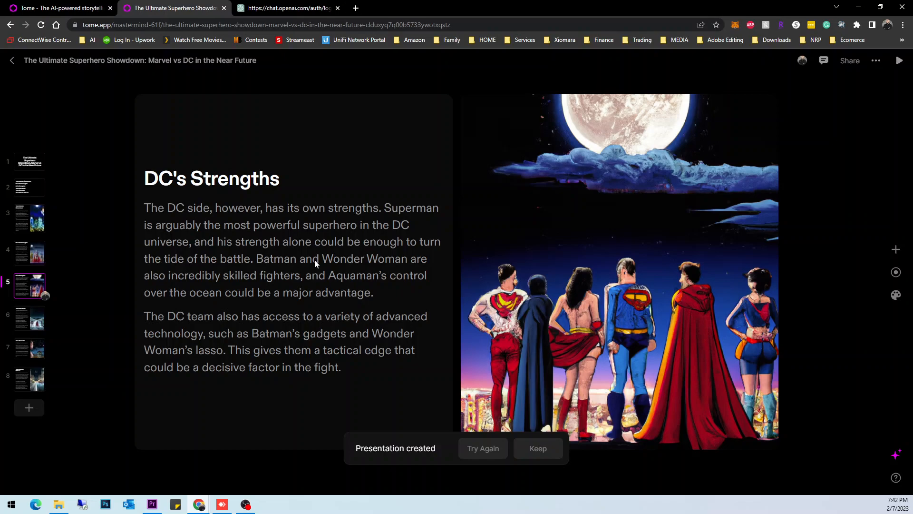
left_click(26, 322)
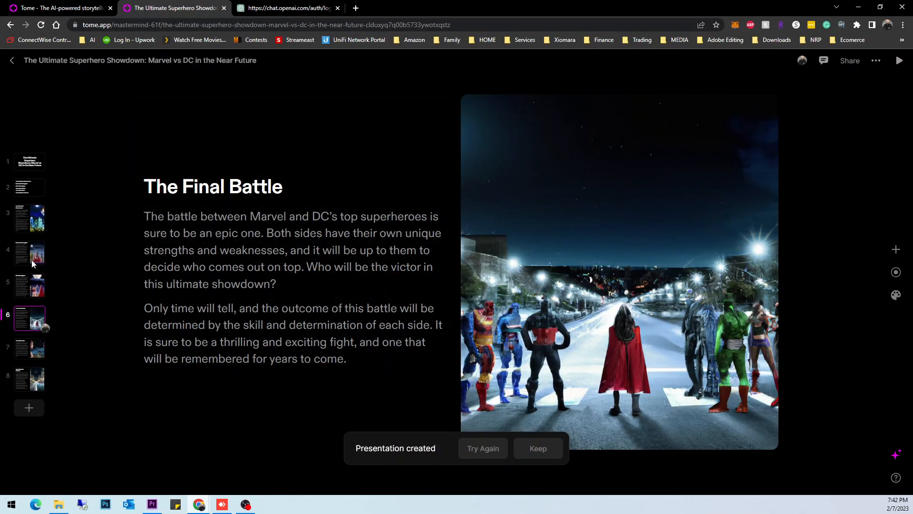
- Compare the generated superhero slides and read "The Final Battle", "The Aftermath" and "The Ultimate Winner" for the battle's outcome
left_click(32, 260)
left_click(29, 286)
left_click(32, 372)
left_click(36, 325)
left_click(38, 341)
left_click(41, 221)
left_click(35, 290)
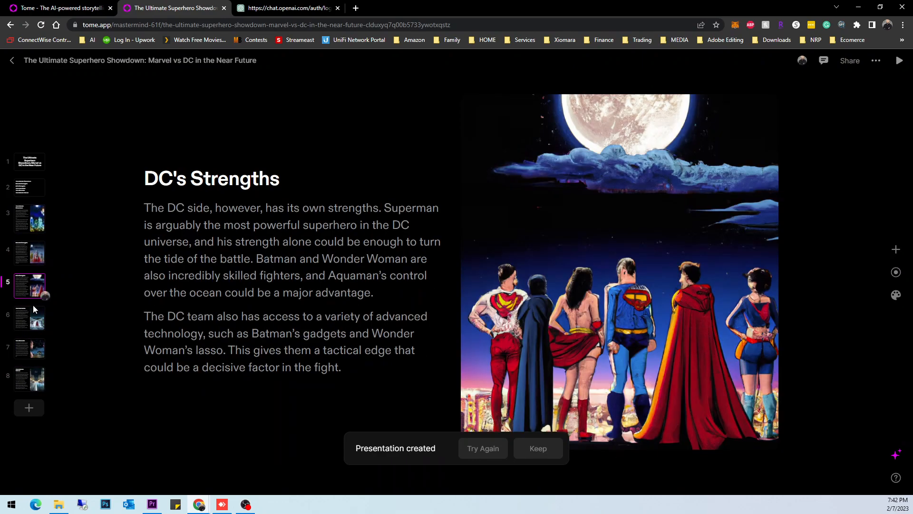
left_click(33, 328)
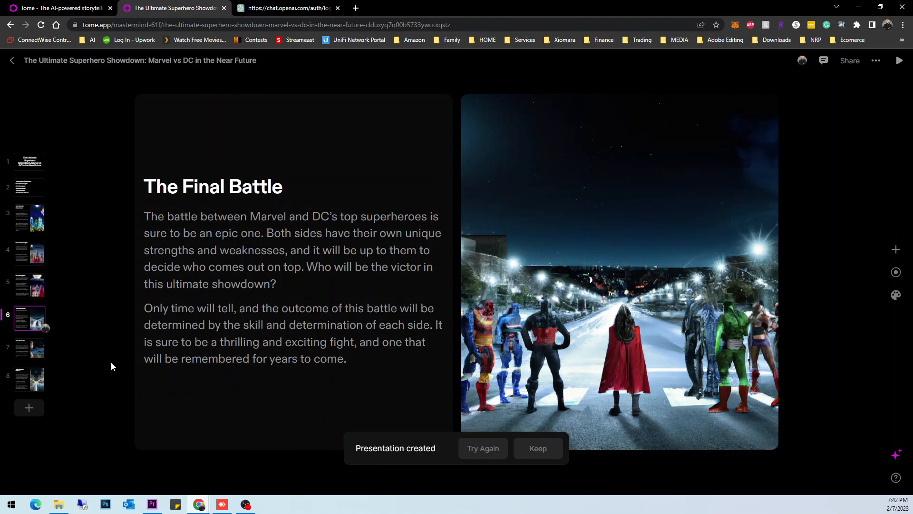
left_click(17, 346)
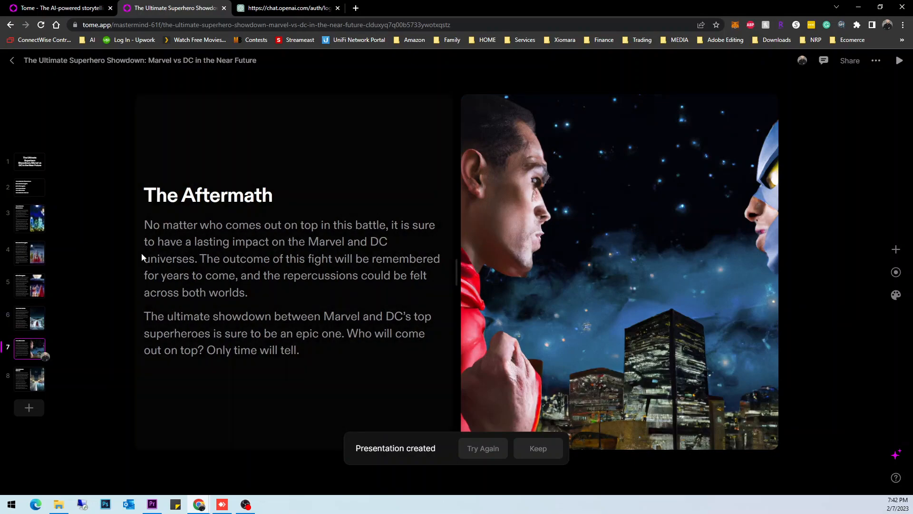
left_click(33, 380)
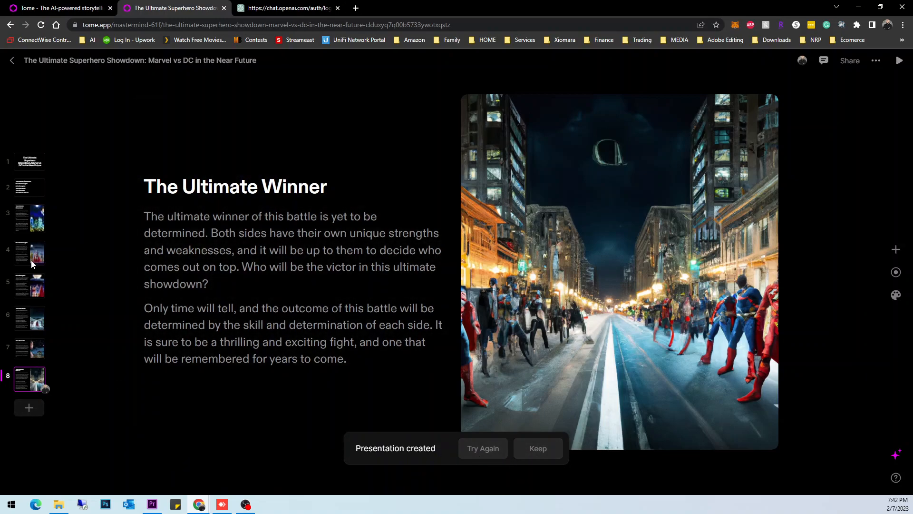
left_click(25, 330)
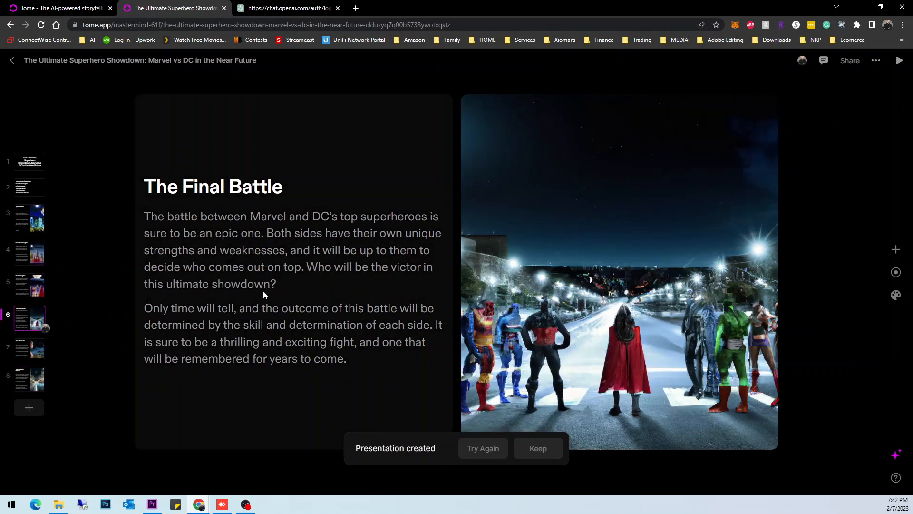
left_click(28, 350)
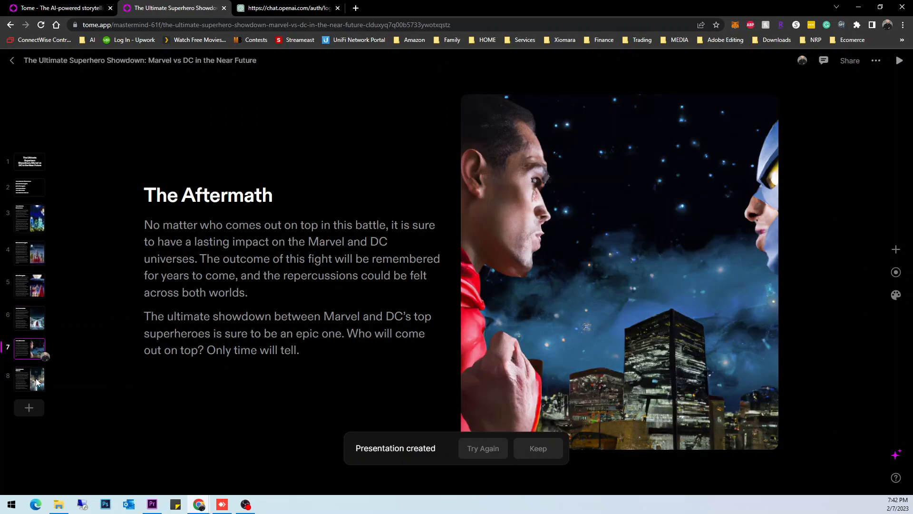
left_click(32, 374)
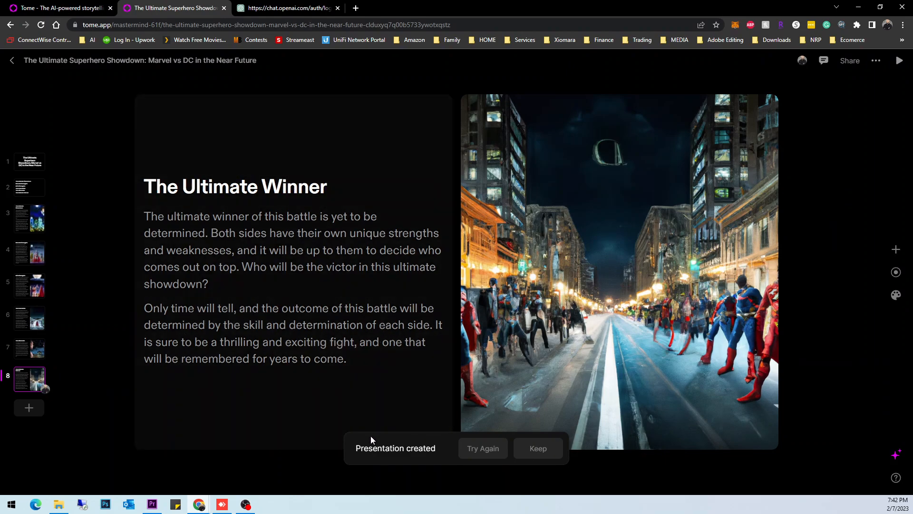
left_click(482, 456)
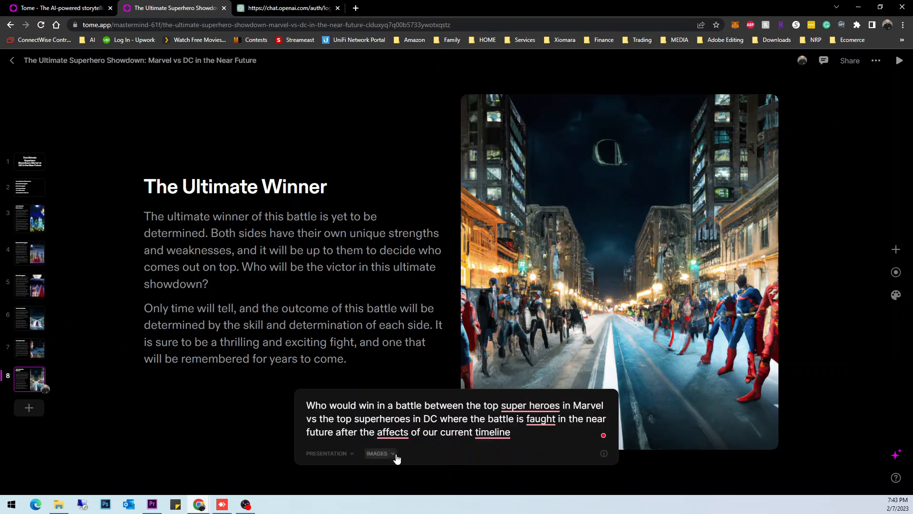
left_click(347, 454)
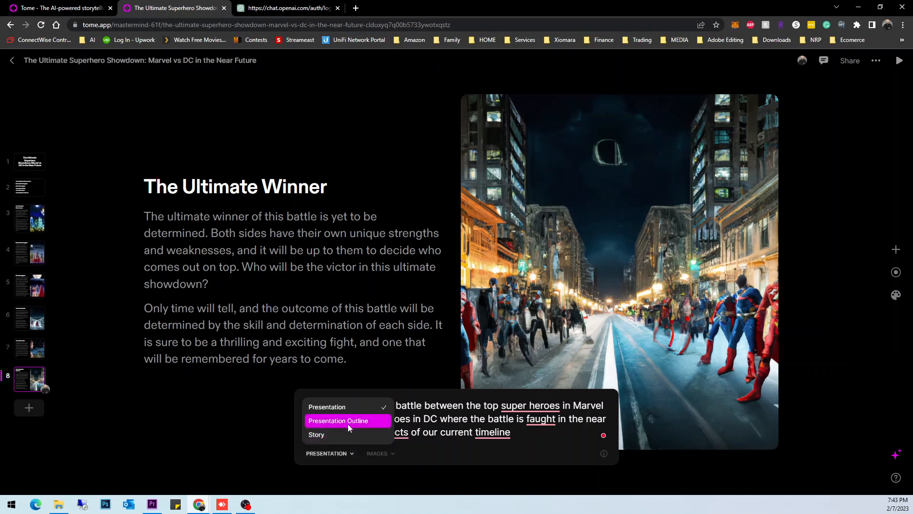
left_click(346, 407)
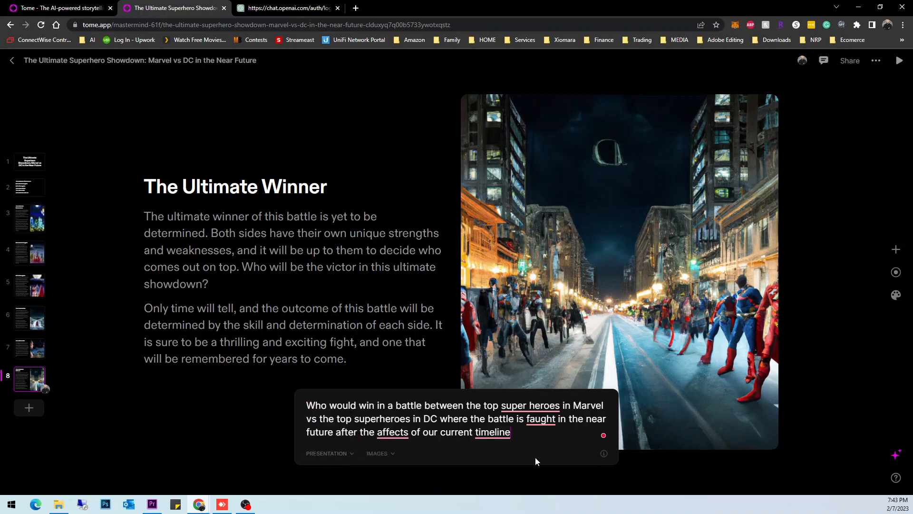
left_click(603, 435)
left_click(564, 437)
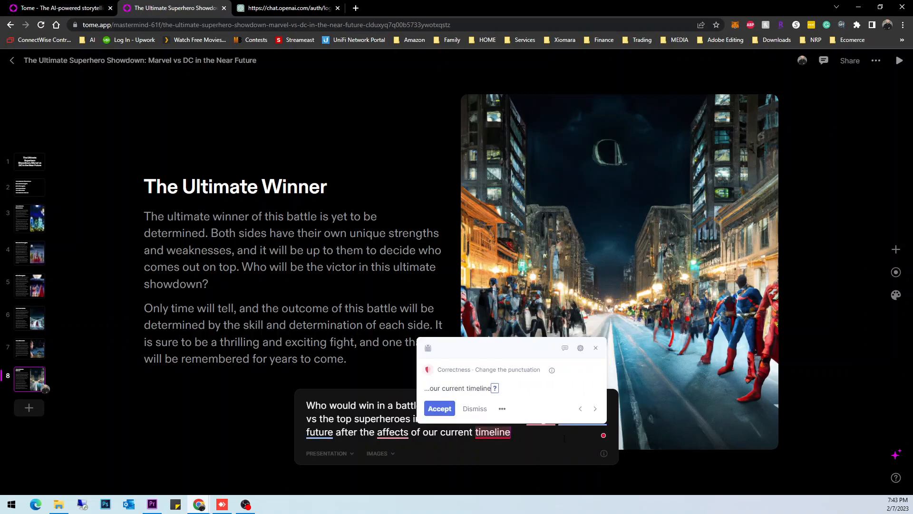
left_click(242, 396)
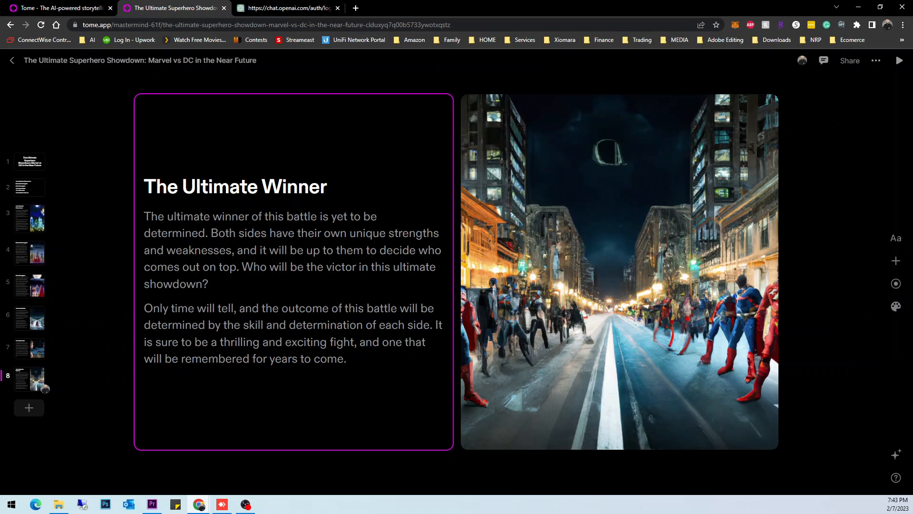
- Rewrite both body paragraphs under "The Ultimate Winner" with AI edit
left_click_drag(347, 359, 195, 250)
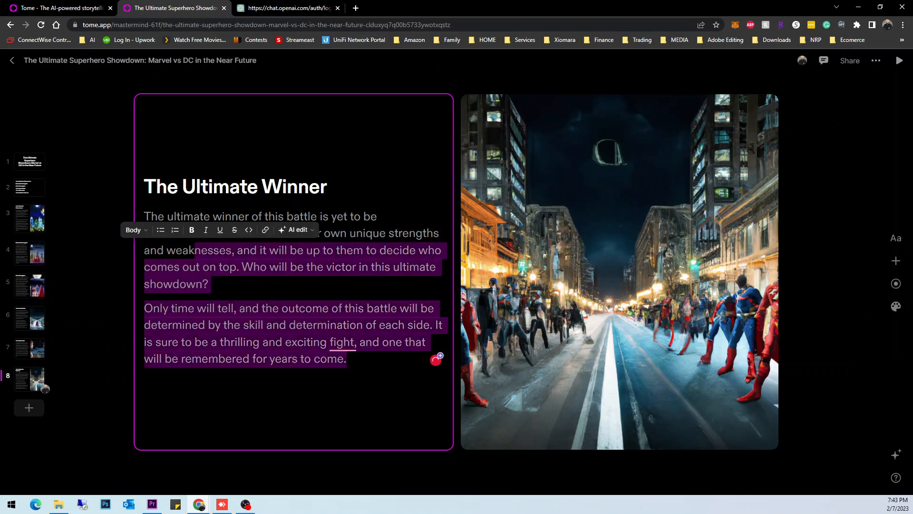
left_click(347, 359)
left_click_drag(347, 360, 144, 217)
left_click(309, 196)
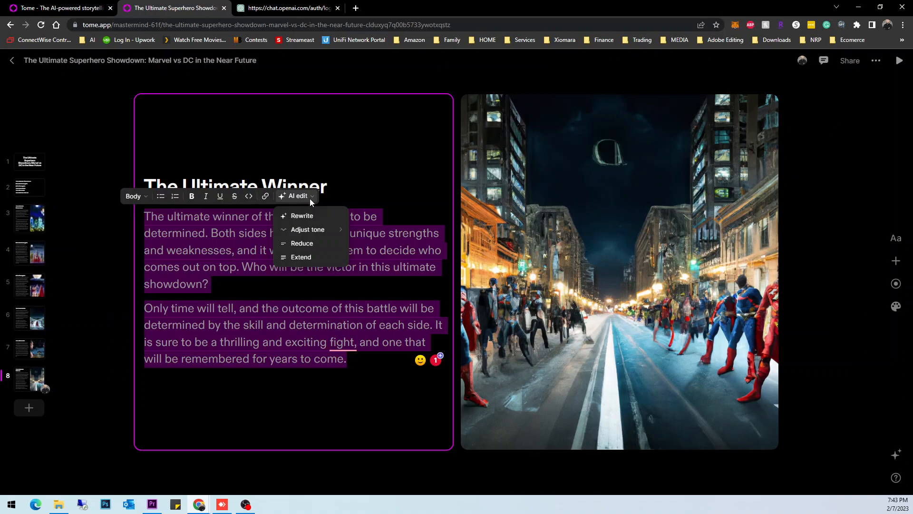
left_click(304, 216)
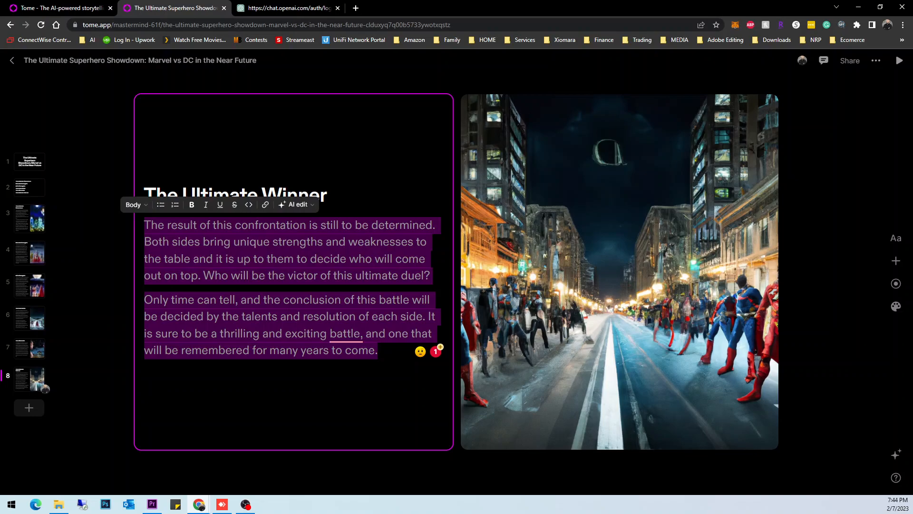
- Rewrite all the text on the eighth slide, heading included, with AI edit
left_click(30, 382)
left_click(28, 344)
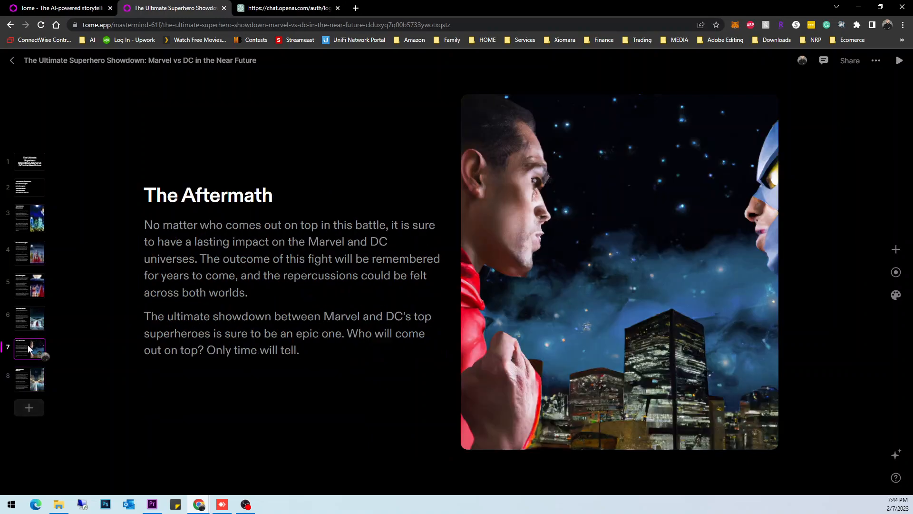
left_click(23, 372)
left_click(275, 301)
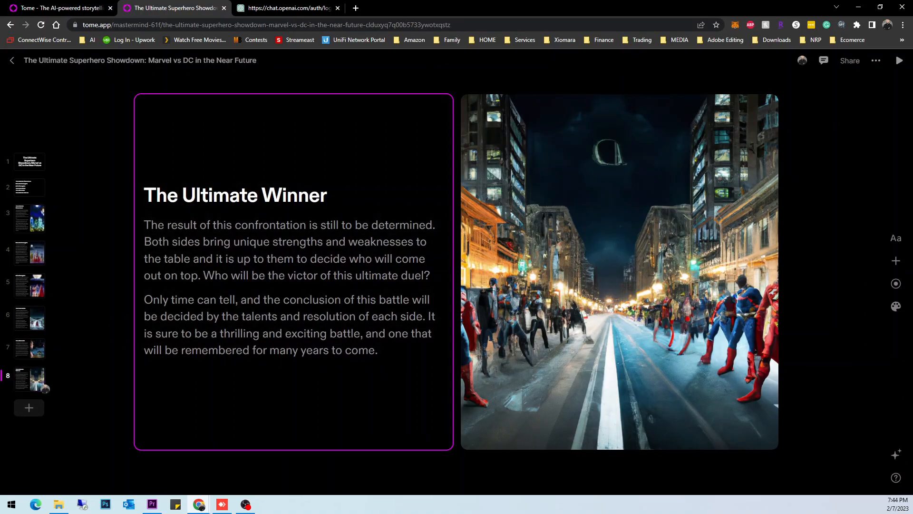
key("ctrl+a")
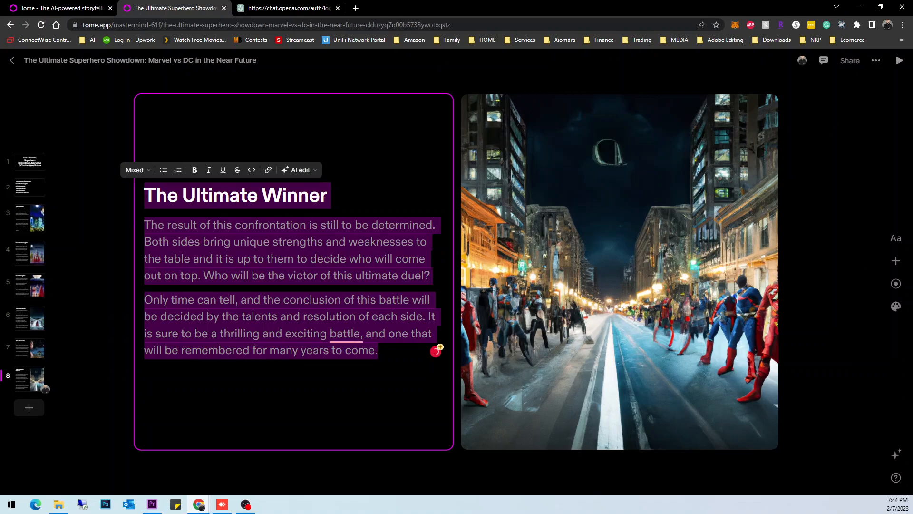
left_click(311, 170)
left_click(305, 188)
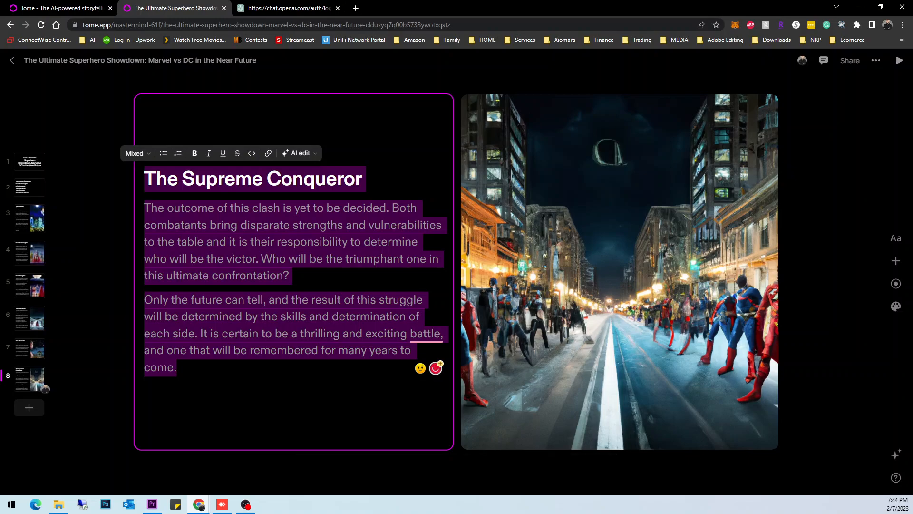
mouse_move(436, 370)
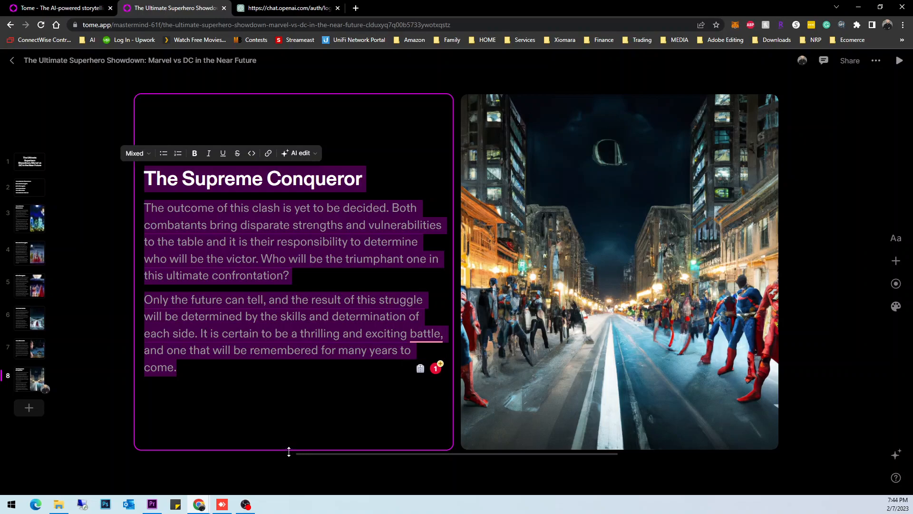
left_click(254, 446)
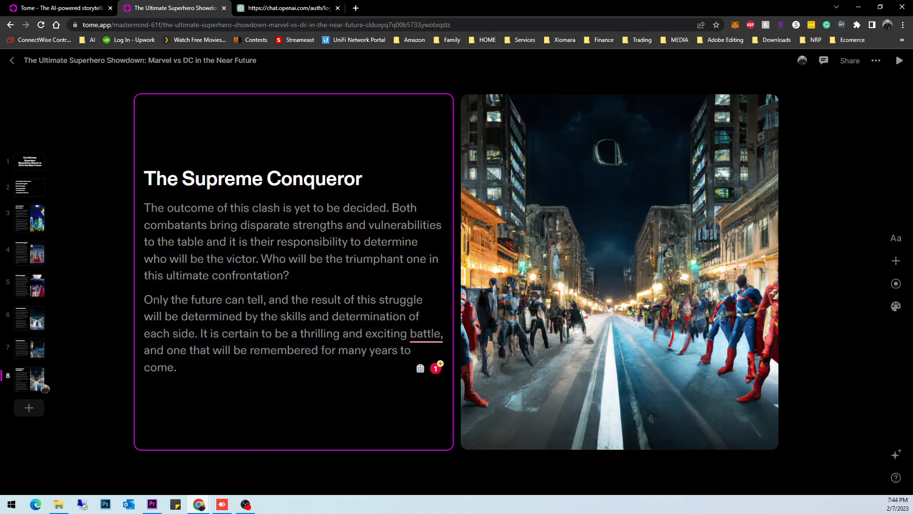
left_click(896, 454)
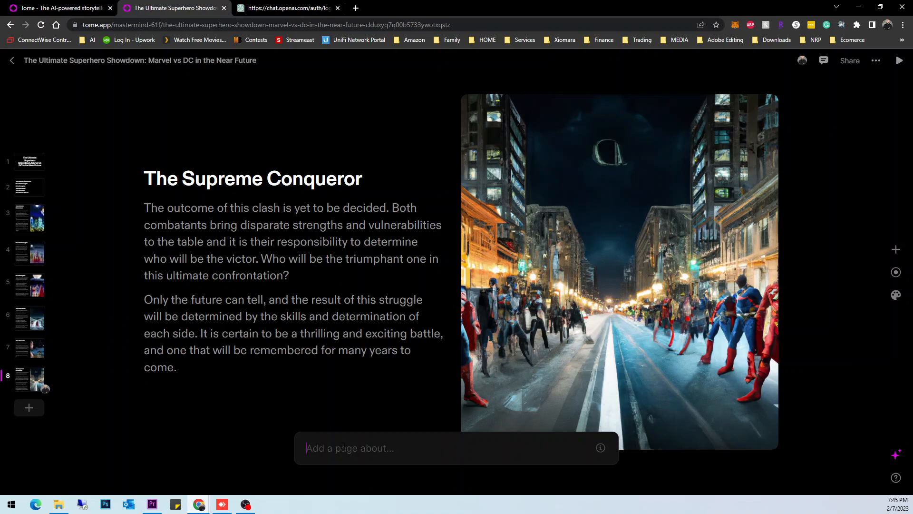
type("Based on waht")
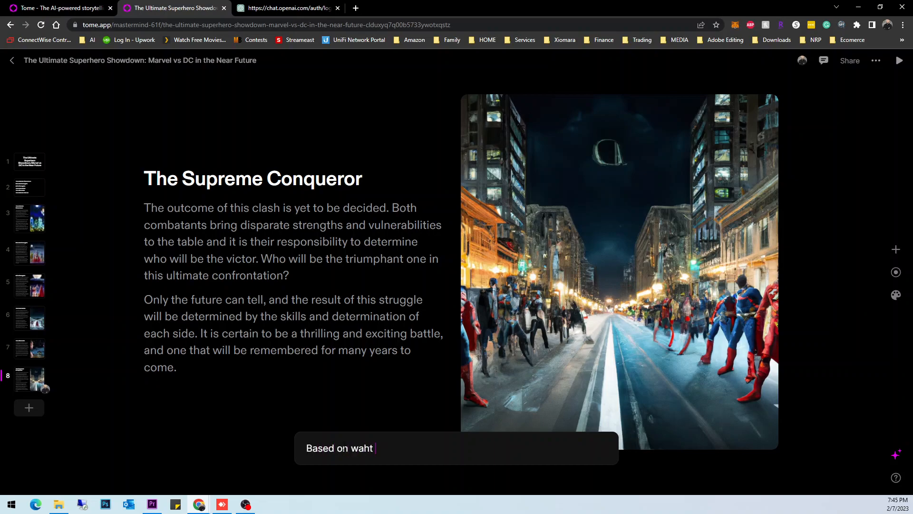
key("BackSpace")
key("BackSpace")
key("BackSpace")
key("BackSpace")
type("hat we know")
key("BackSpace")
key("BackSpace")
key("BackSpace")
key("BackSpace")
key("BackSpace")
key("BackSpace")
key("BackSpace")
key("BackSpace")
key("BackSpace")
key("BackSpace")
key("BackSpace")
key("BackSpace")
key("BackSpace")
key("BackSpace")
key("BackSpace")
key("BackSpace")
key("BackSpace")
key("BackSpace")
key("BackSpace")
key("BackSpace")
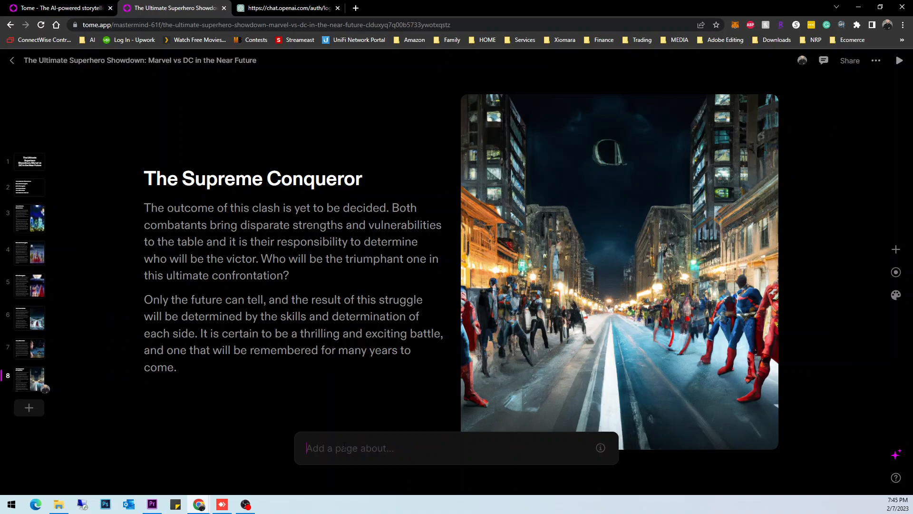
type("Hpo")
key("BackSpace")
key("BackSpace")
type("ow")
key("BackSpace")
key("BackSpace")
key("BackSpace")
type("if it were about")
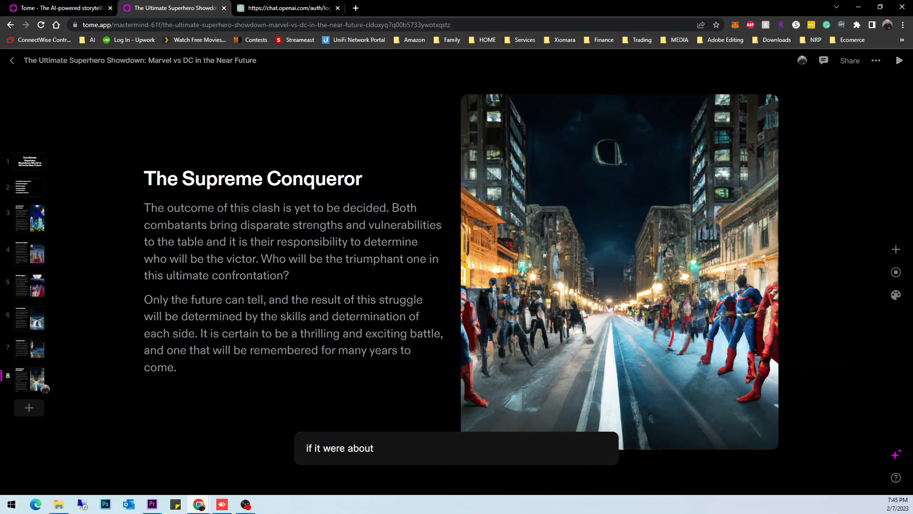
key("BackSpace")
key("BackSpace")
key("BackSpace")
key("BackSpace")
key("BackSpace")
key("BackSpace")
key("BackSpace")
key("BackSpace")
key("BackSpace")
key("BackSpace")
key("BackSpace")
key("BackSpace")
key("BackSpace")
key("BackSpace")
key("BackSpace")
key("BackSpace")
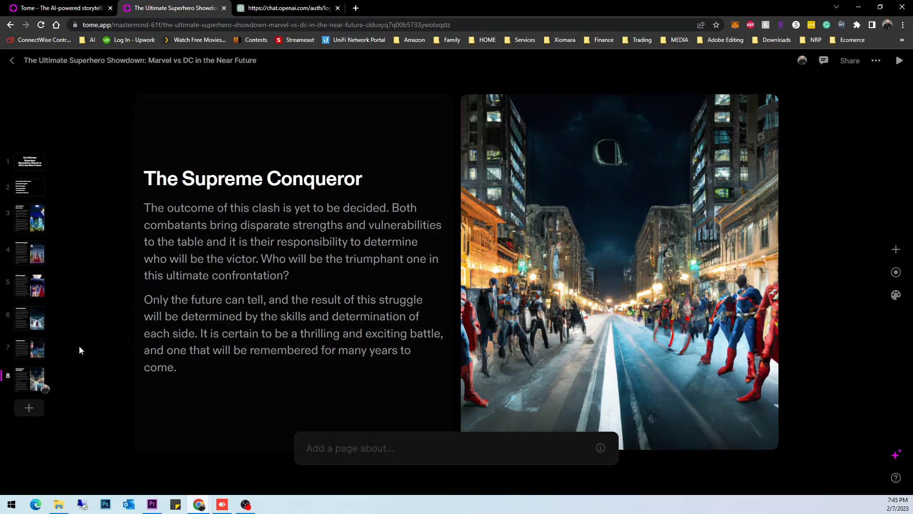
left_click(34, 314)
left_click(34, 252)
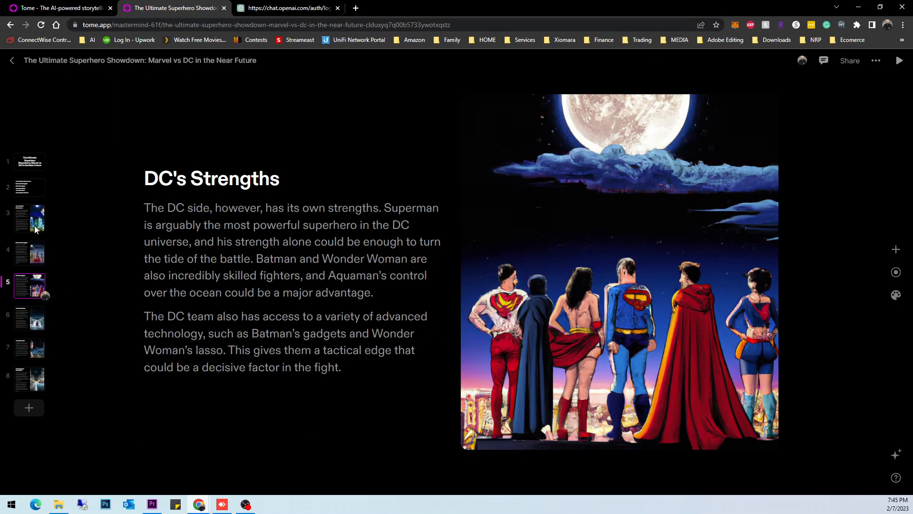
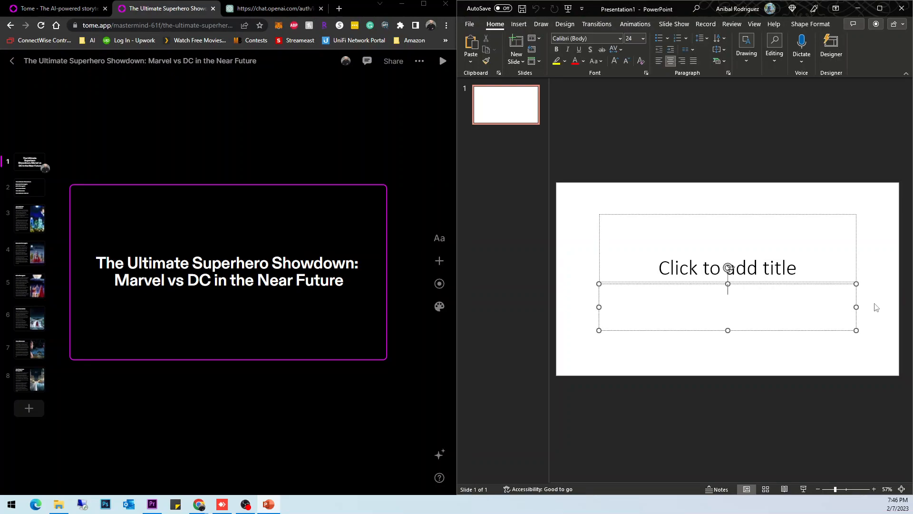
- Delete the empty subtitle box and copy Tome's title "The Ultimate Superhero Showdown: Marvel vs DC in the Near Future" into the PowerPoint title box
left_click(856, 296)
key("Delete")
left_click(192, 266)
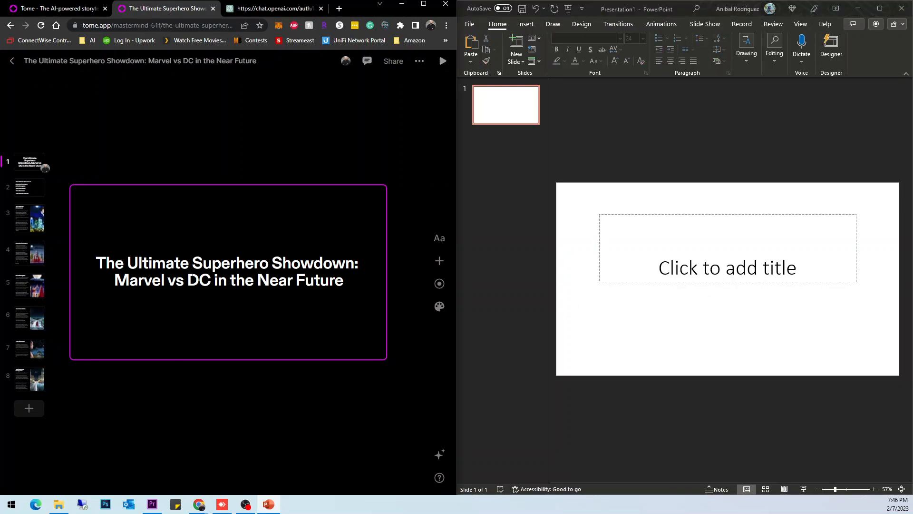
right_click(193, 276)
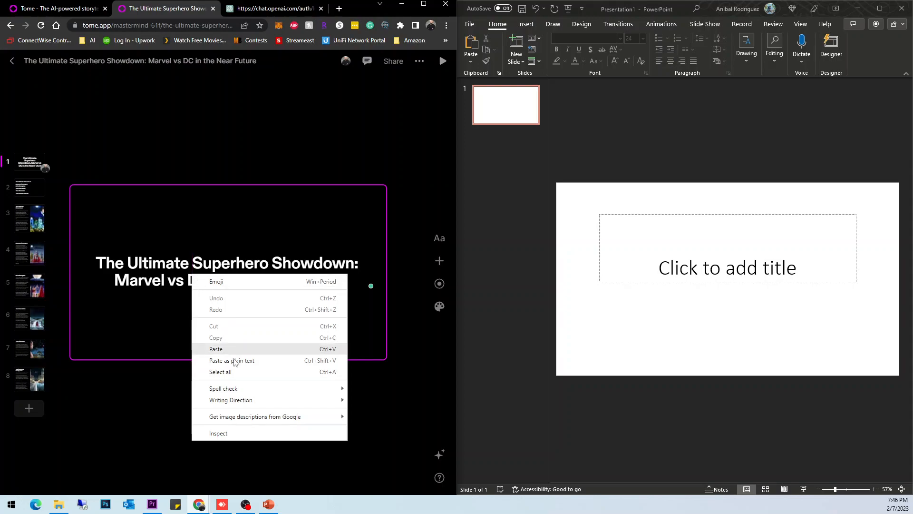
left_click(345, 281)
key("ctrl+a")
key("ctrl+c")
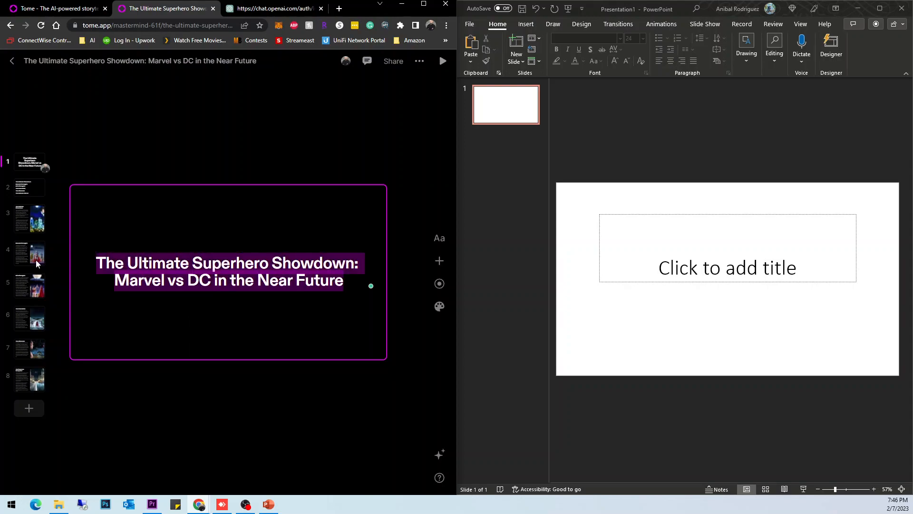
left_click(710, 285)
left_click(724, 269)
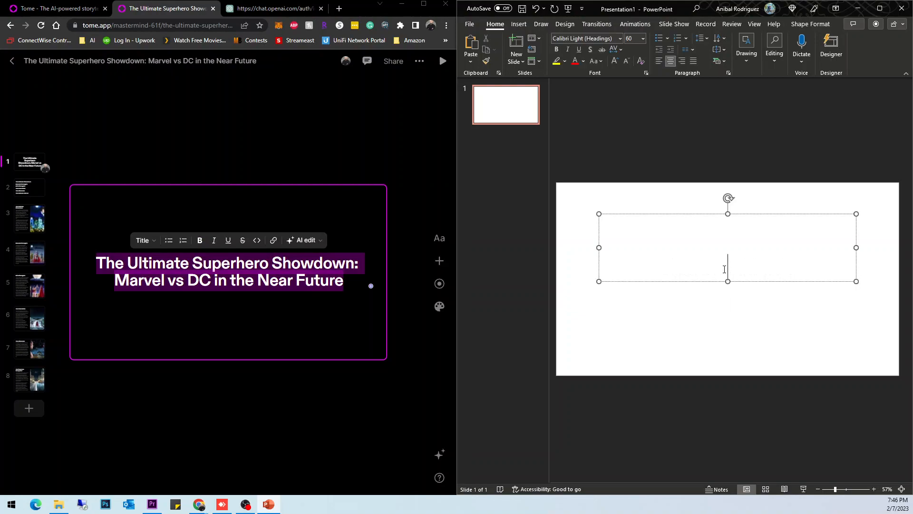
key("ctrl+v")
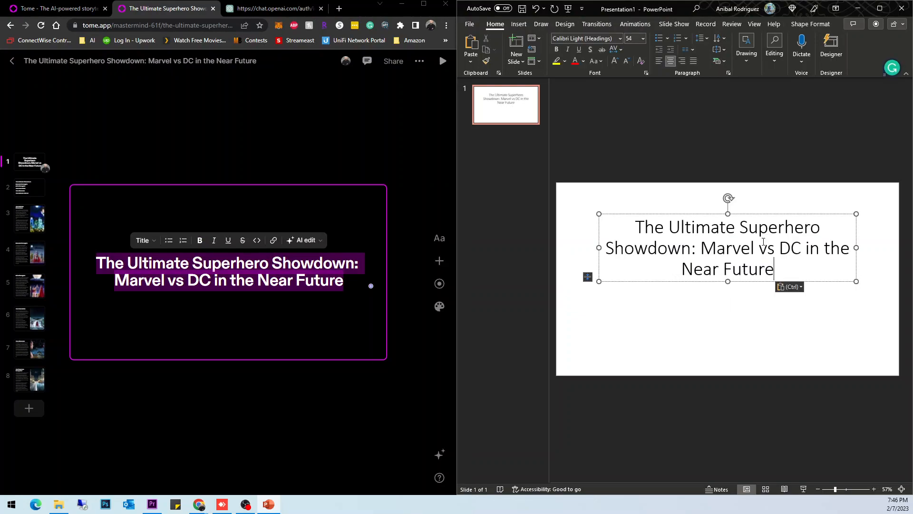
- Move the title down to the slide's middle and remove "in the Near Future" from its text
left_click_drag(756, 217, 757, 245)
left_click(752, 346)
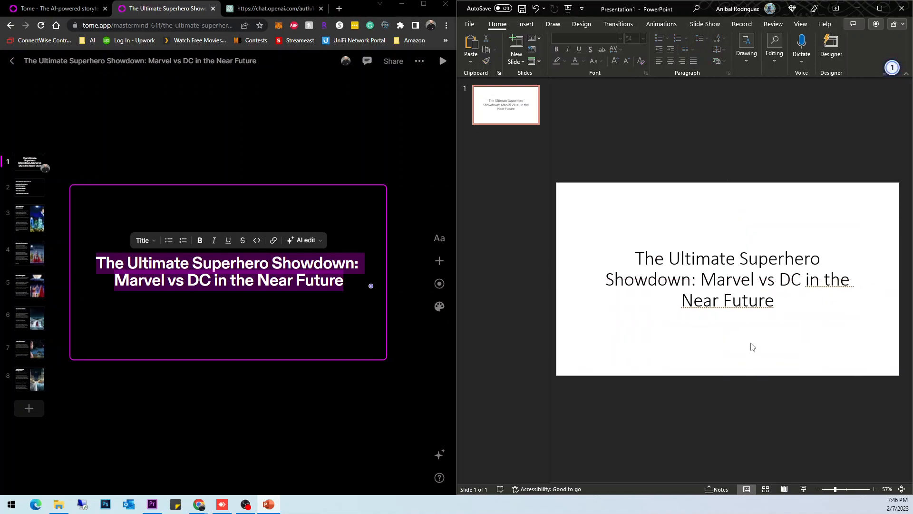
left_click(829, 310)
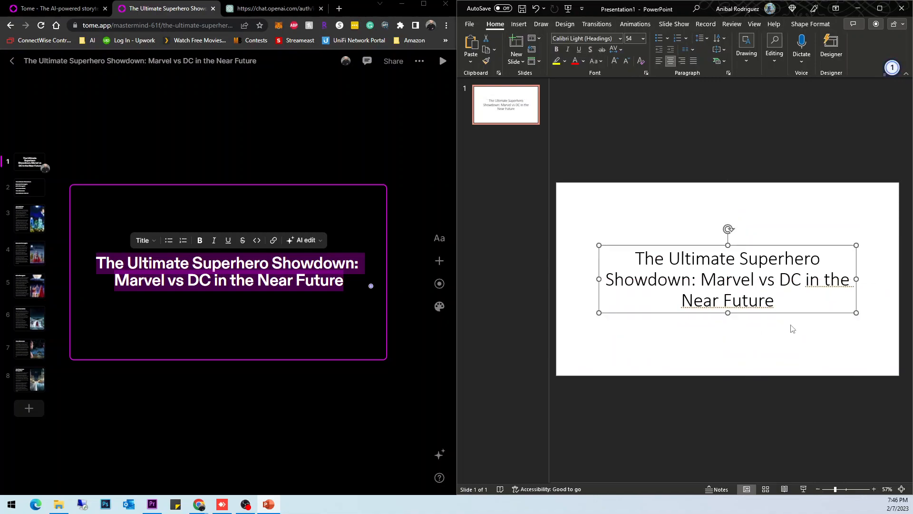
left_click(820, 279)
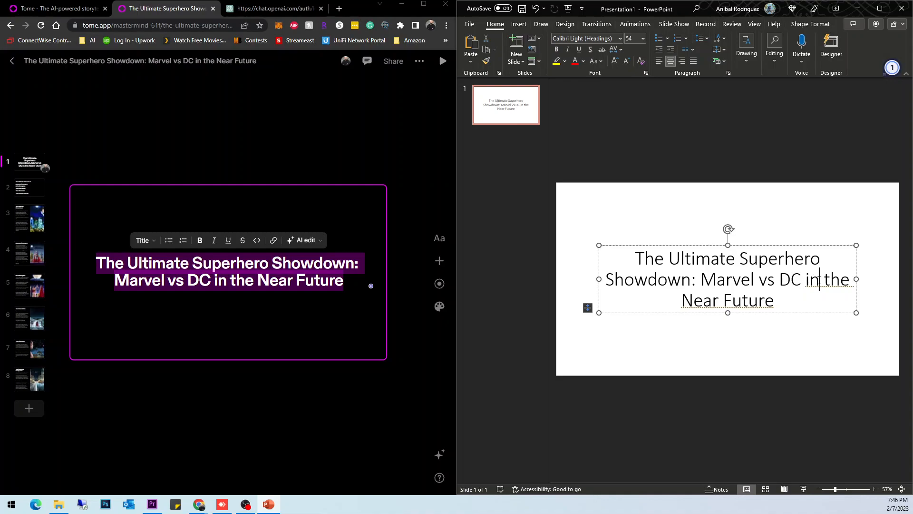
right_click(769, 301)
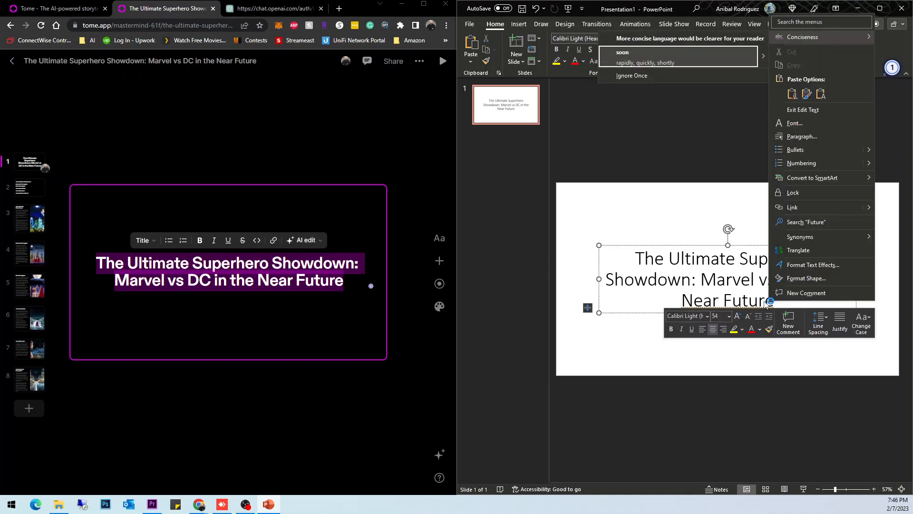
key("Escape")
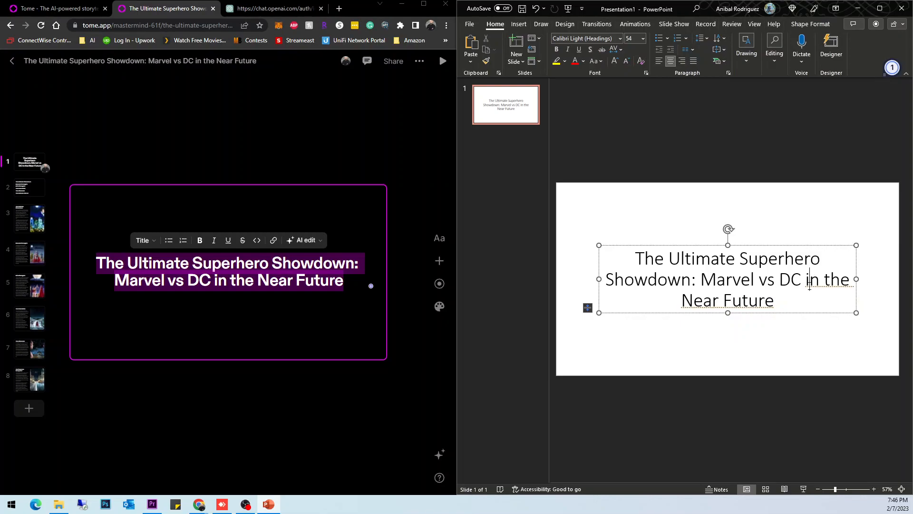
left_click_drag(810, 284, 811, 297)
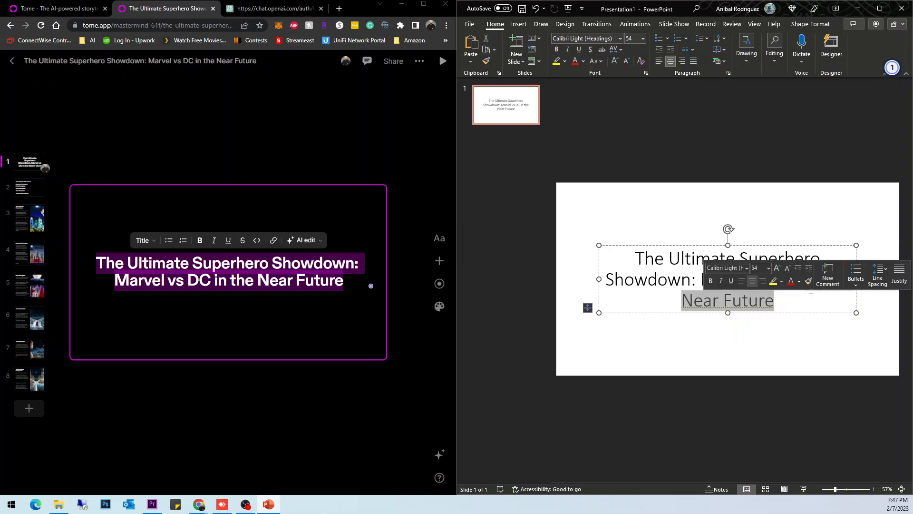
key("BackSpace")
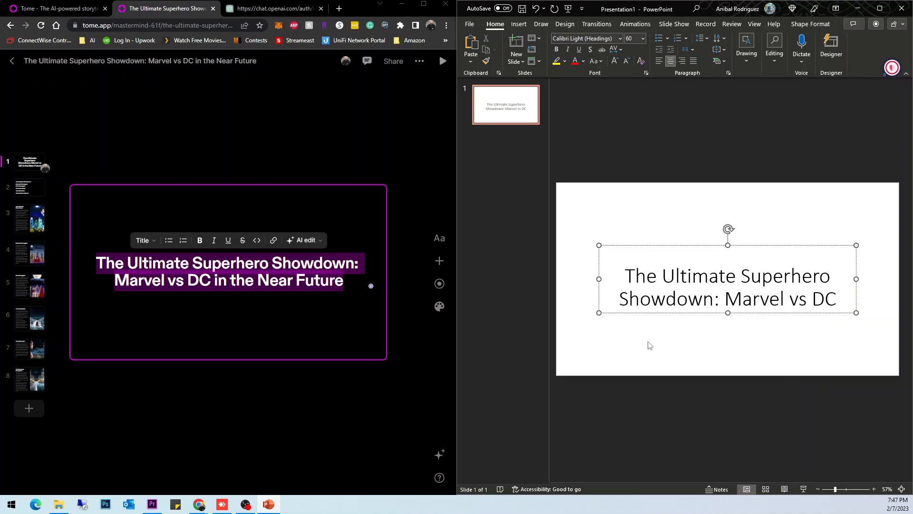
- Shrink the title box to fit its two lines and centre it on the slide
left_click(626, 273)
left_click_drag(598, 246, 602, 261)
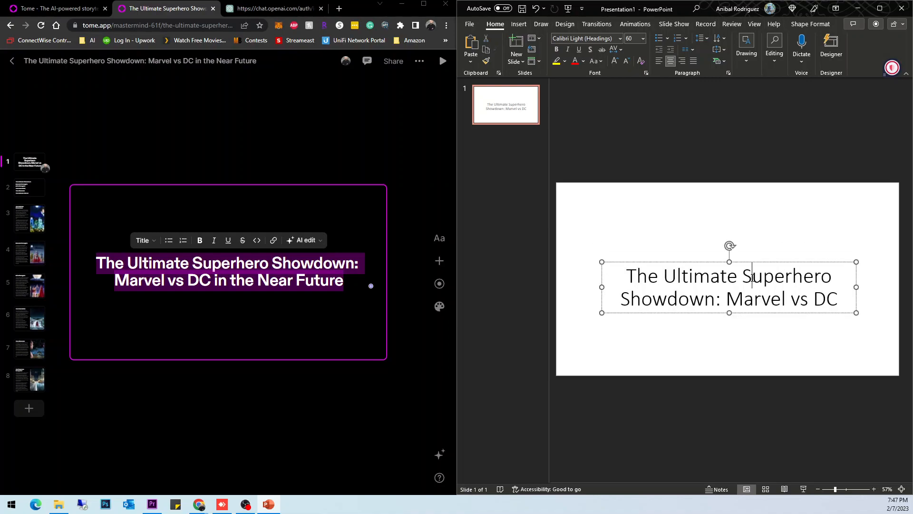
left_click_drag(857, 277, 856, 267)
left_click(707, 326)
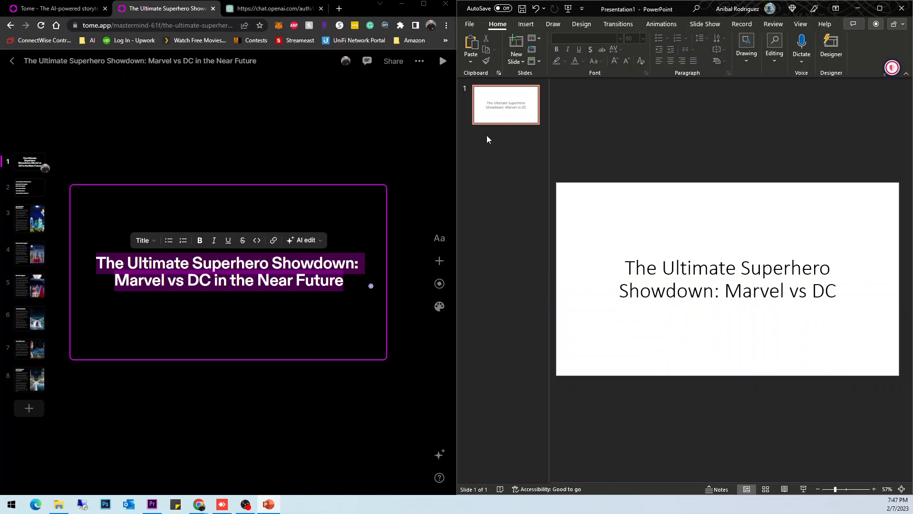
- Add a second slide and copy Tome's six section headings, from "The Ultimate Showdown" to "The Ultimate Winner", into its text box
right_click(498, 122)
left_click(506, 199)
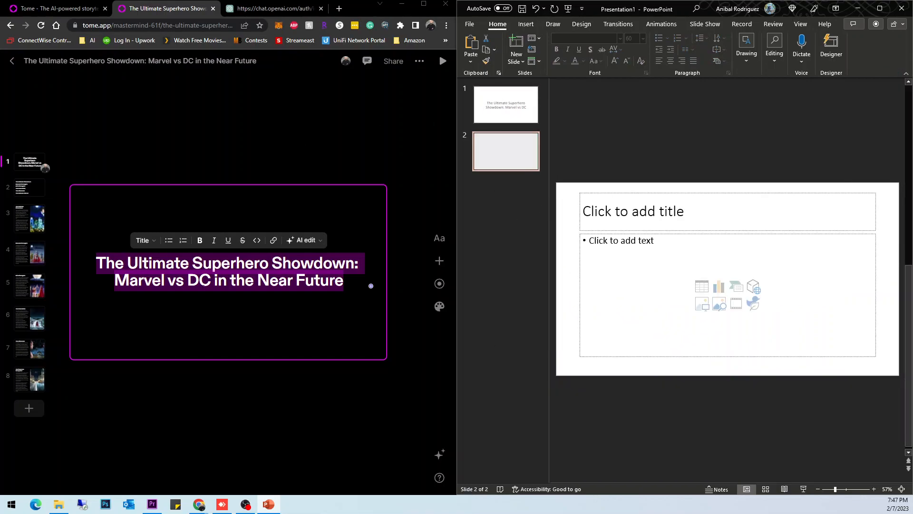
left_click(27, 190)
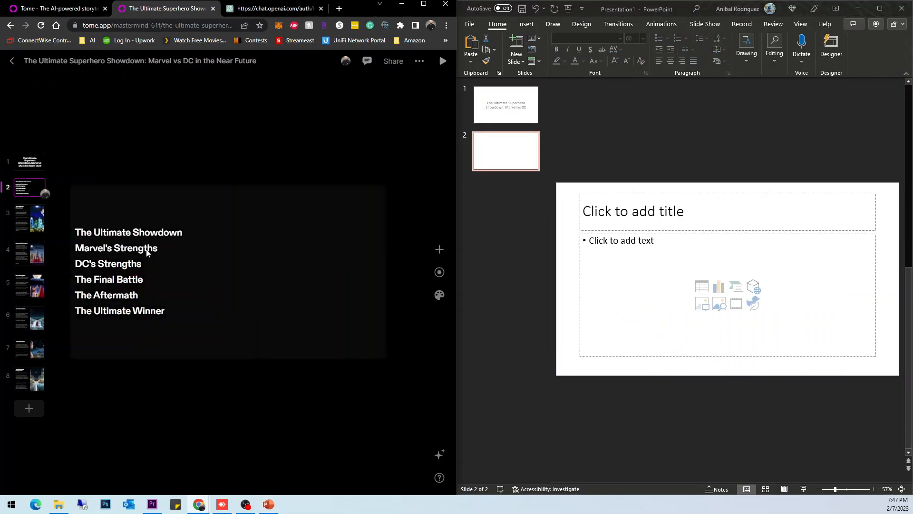
double_click(177, 315)
left_click_drag(177, 314, 74, 231)
key("ctrl+c")
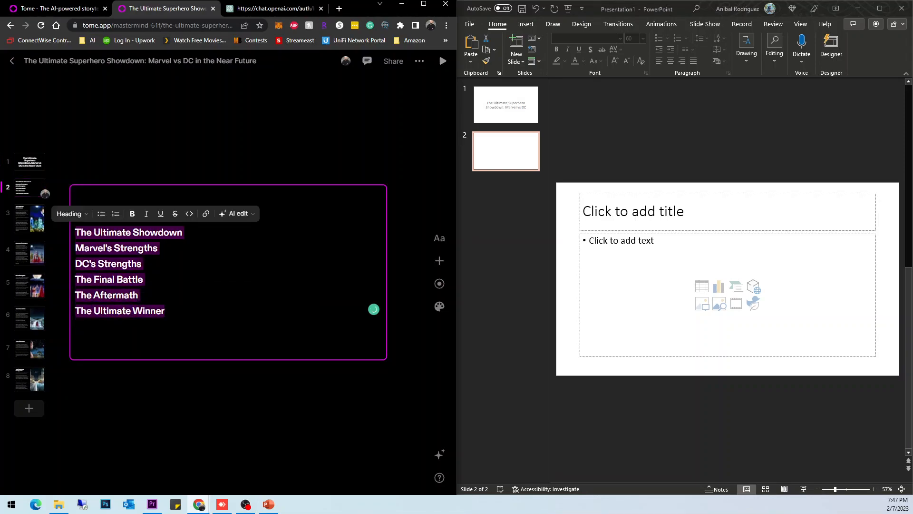
left_click(630, 291)
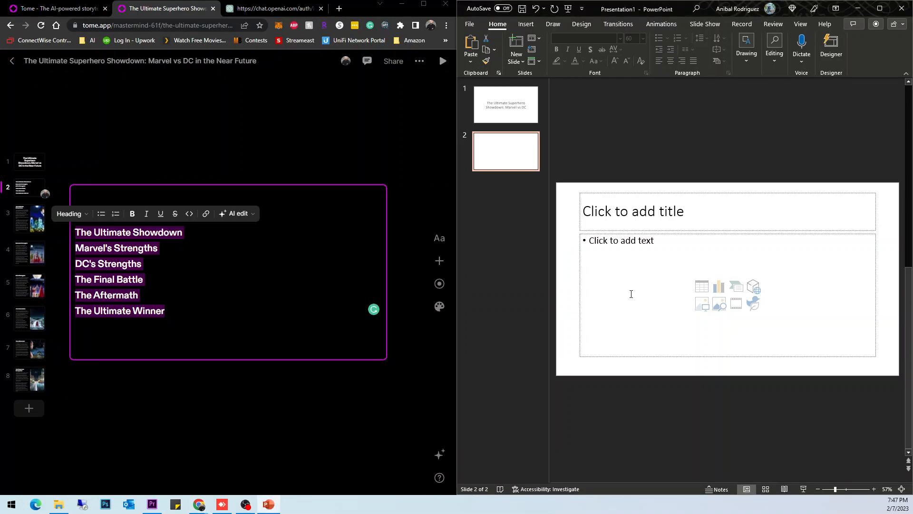
key("ctrl+v")
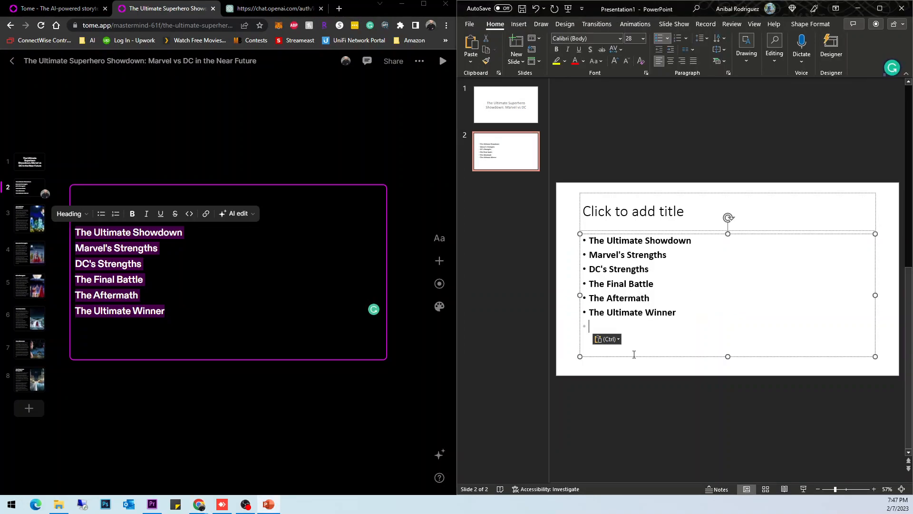
- Remove the empty last bullet on the second slide and shrink the bullet list's text box slightly
key("Tab")
key("BackSpace")
key("BackSpace")
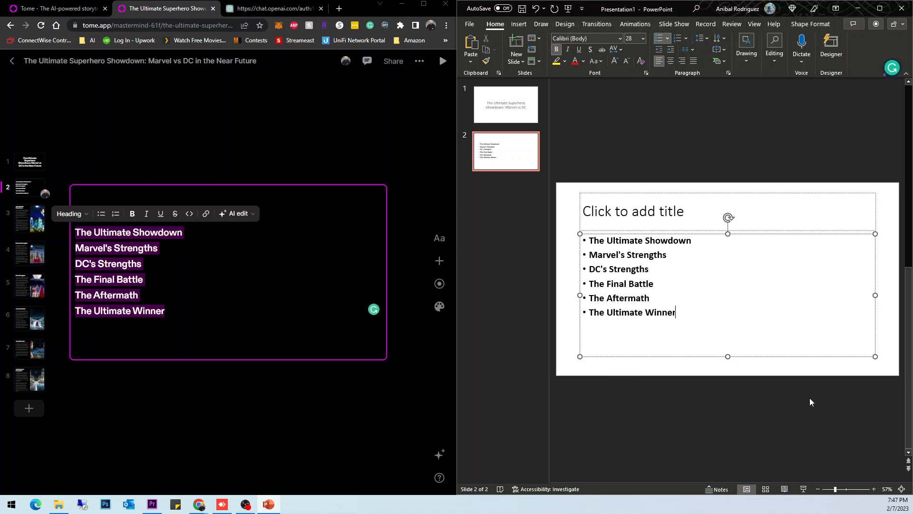
left_click_drag(875, 356, 865, 336)
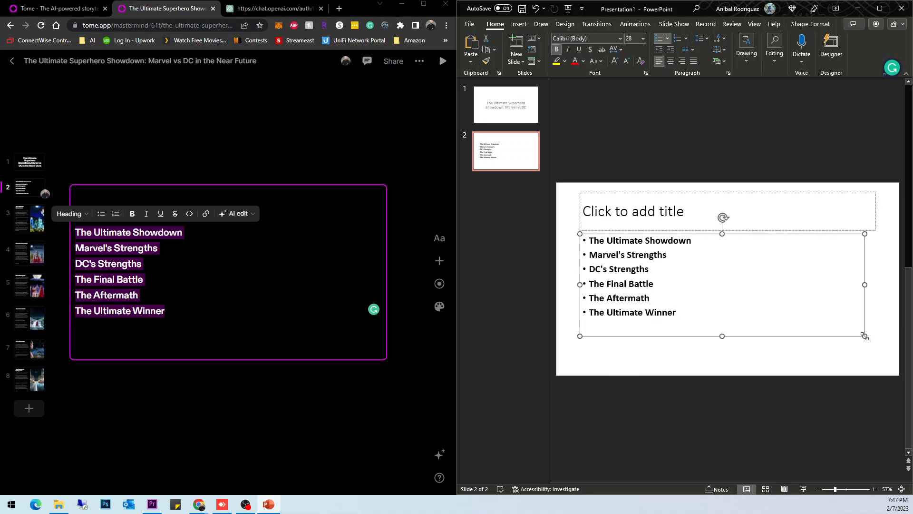
- Title the second slide "Breakdown:"
left_click(673, 229)
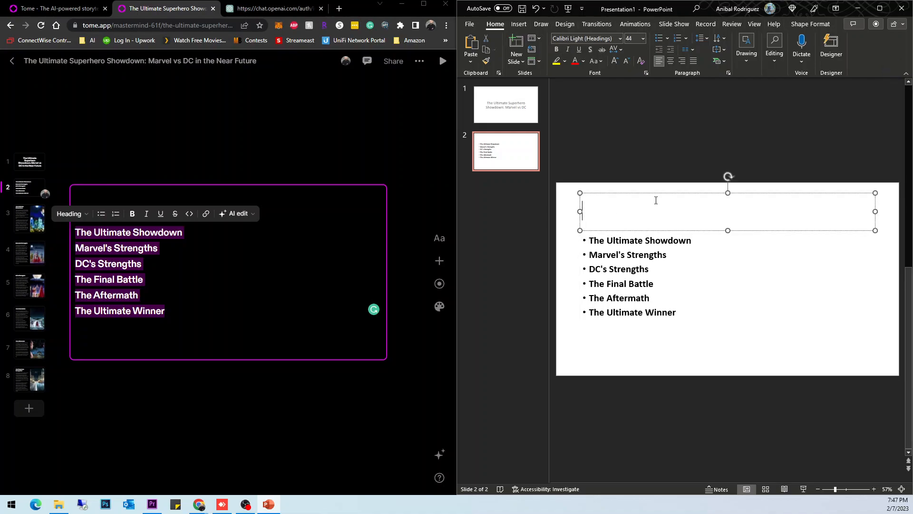
type("Brea")
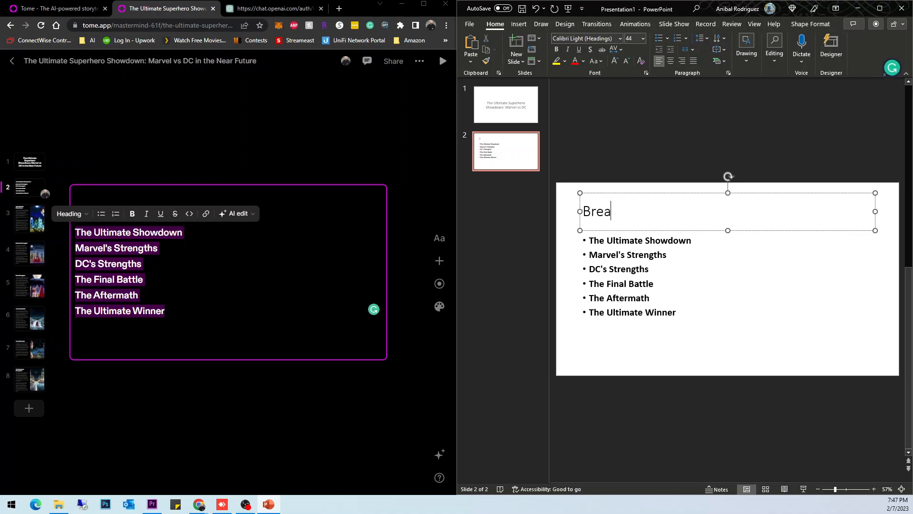
type("kdown:")
left_click(709, 416)
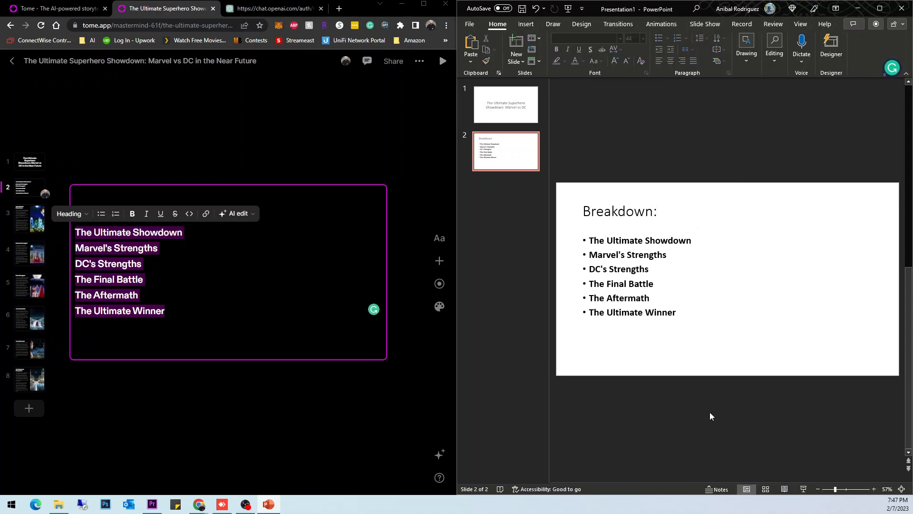
- Replace the second slide's title with "Table of Contents"
left_click(625, 213)
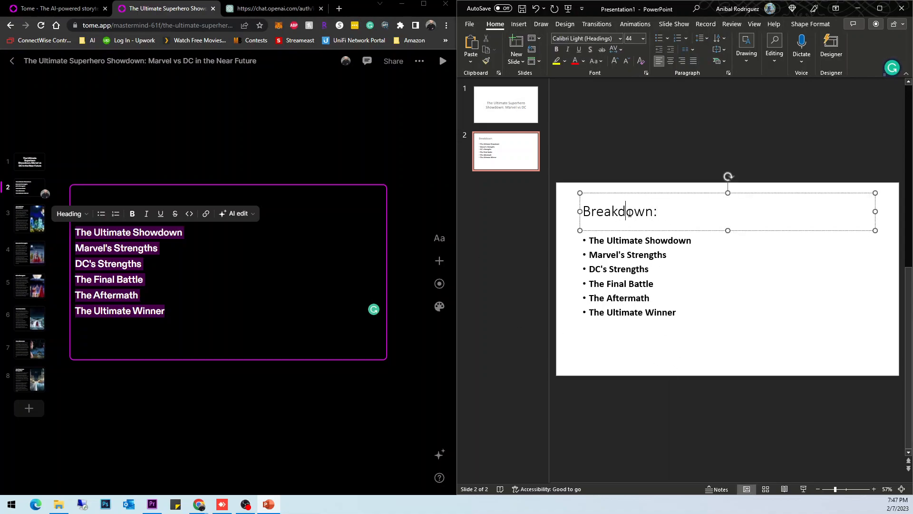
triple_click(654, 211)
type("T")
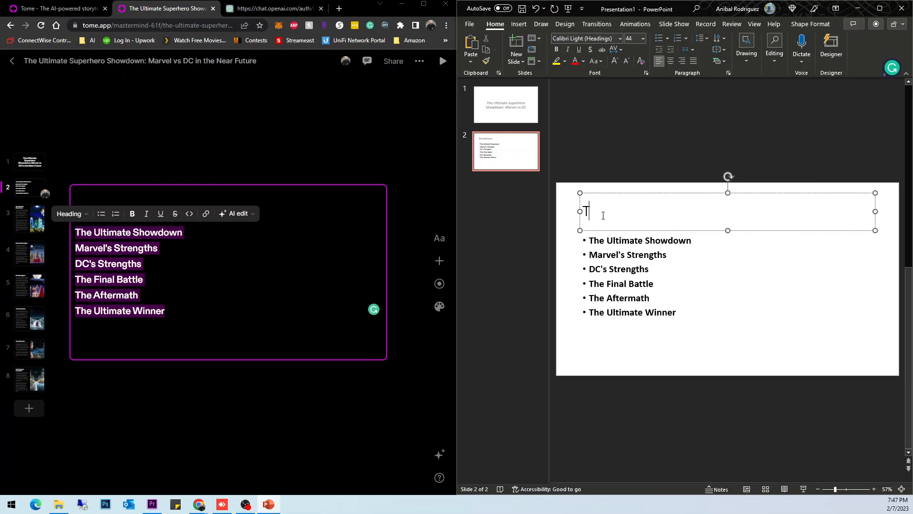
type("able of Co")
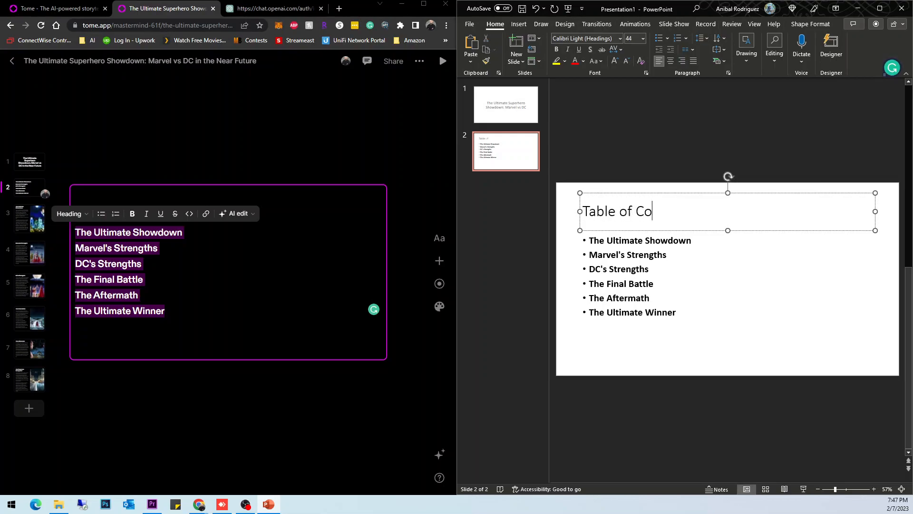
type("ntents")
- Add a third slide and copy the heading "The Ultimate Showdown" from Tome's third page into its title
right_click(526, 167)
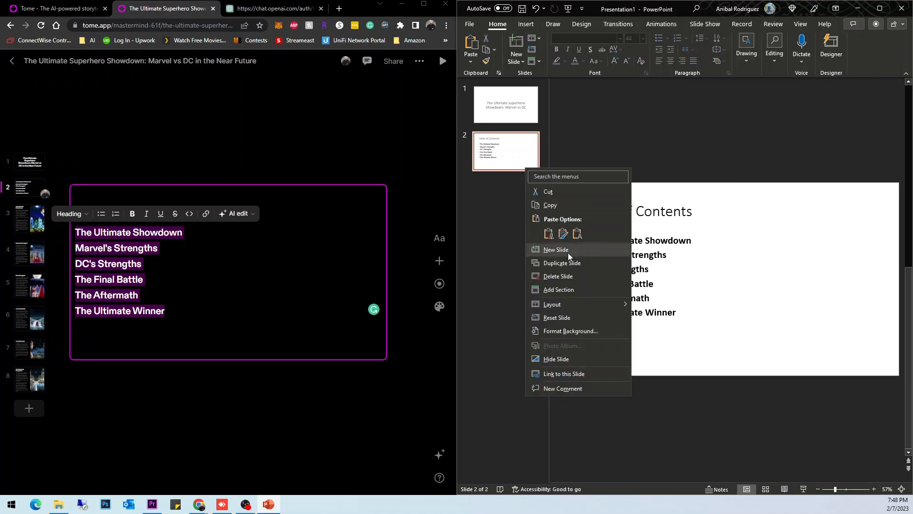
left_click(556, 249)
left_click(29, 229)
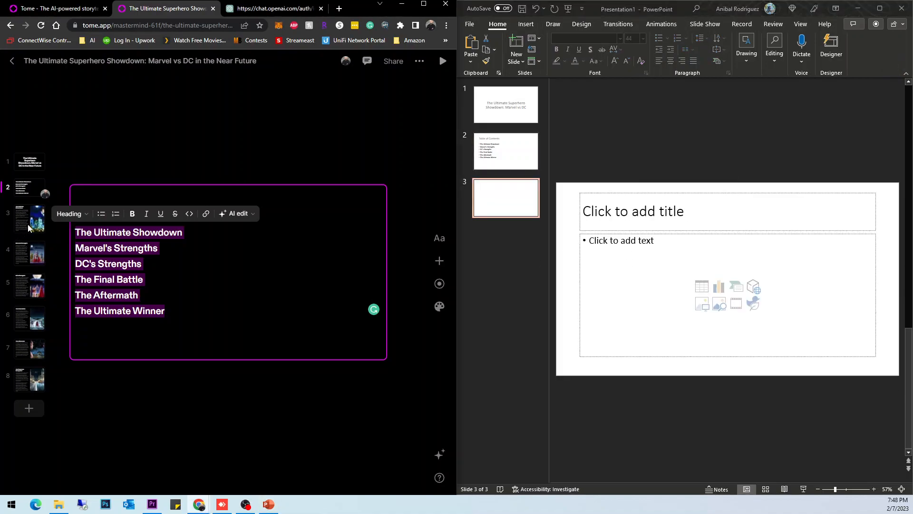
left_click(153, 304)
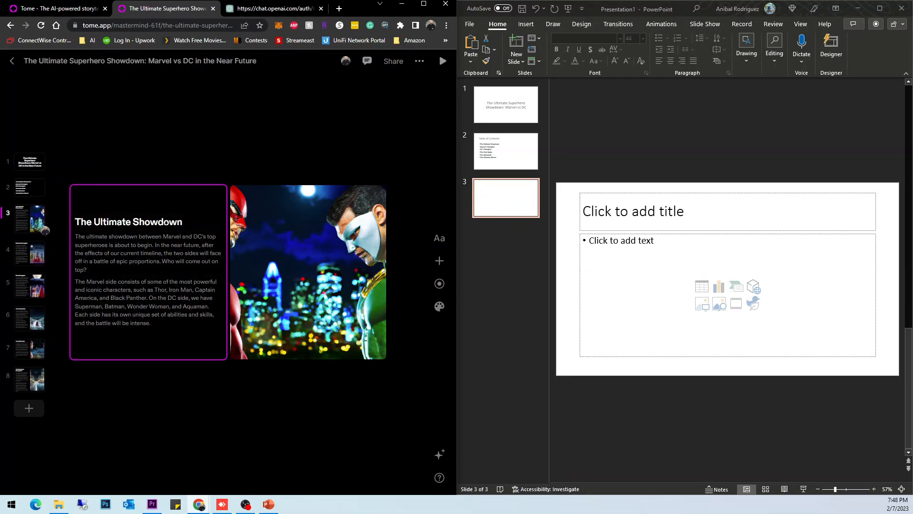
left_click_drag(168, 222, 77, 223)
key("ctrl+c")
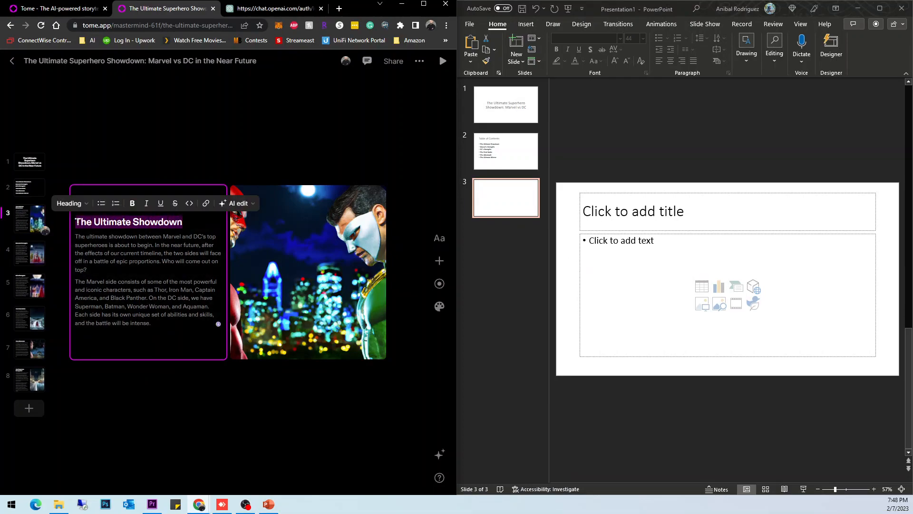
left_click(643, 211)
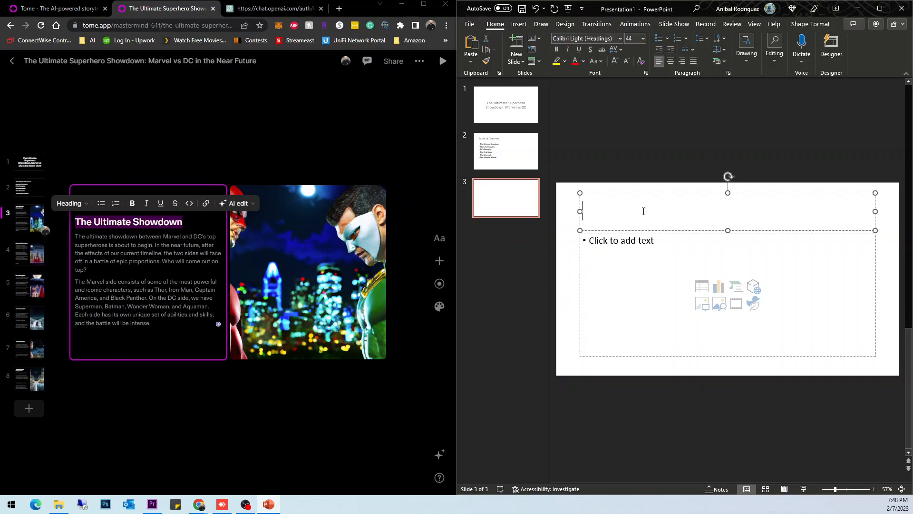
key("ctrl+v")
- Copy both body paragraphs of Tome's "The Ultimate Showdown" page into the third slide's text box
left_click_drag(152, 323, 75, 236)
key("ctrl+c")
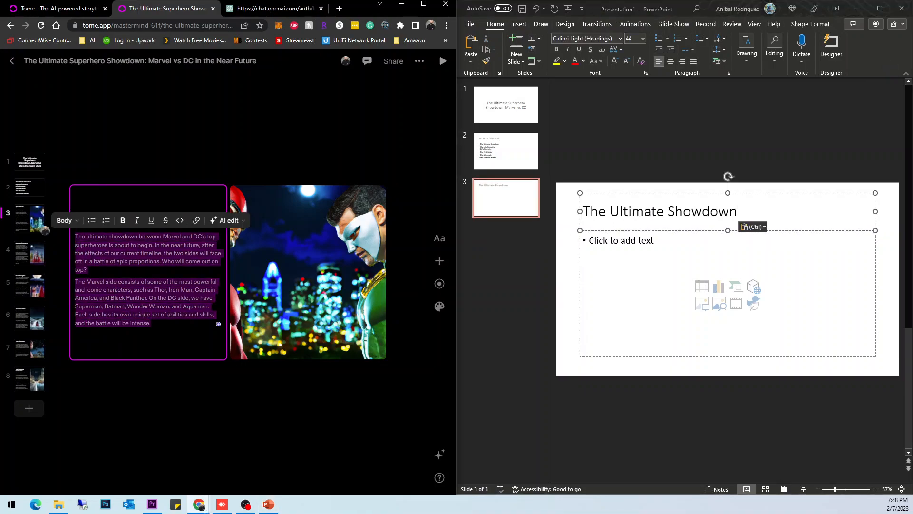
left_click(653, 276)
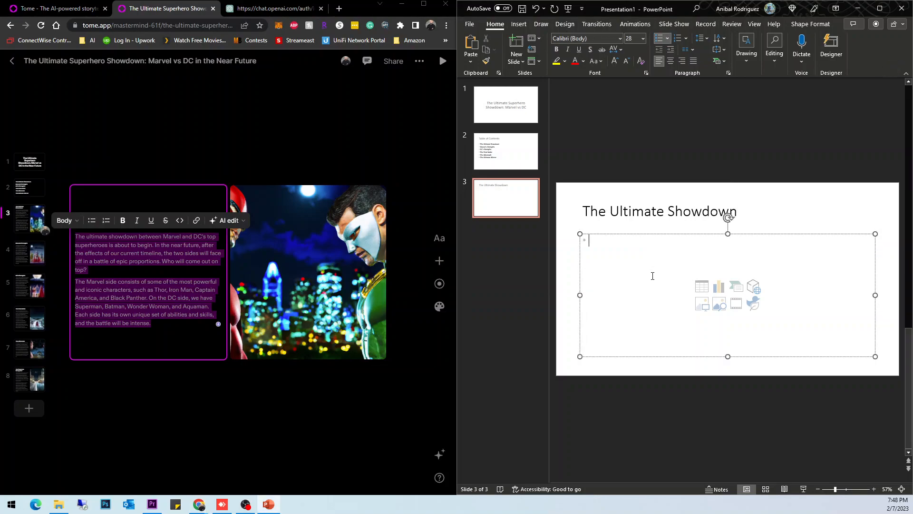
key("ctrl+v")
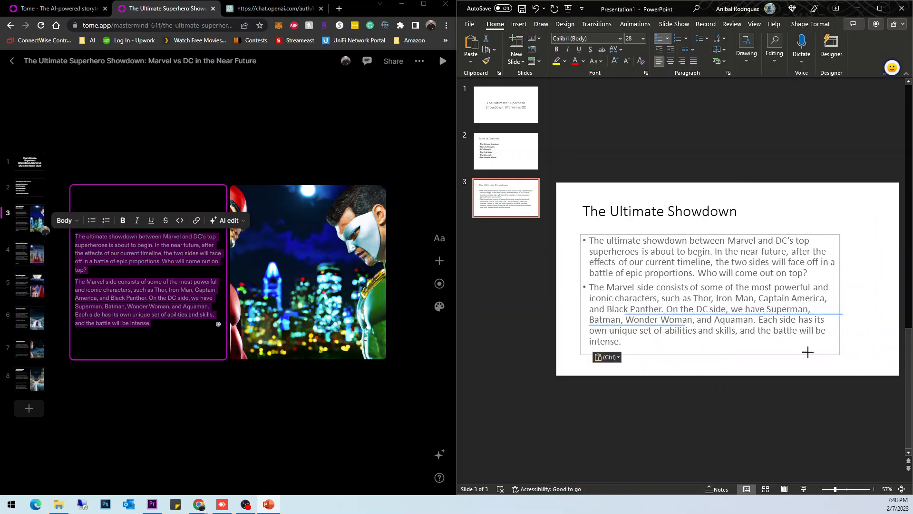
- Narrow the third slide's body text box so it fills about the left half of the slide
left_click_drag(808, 352, 755, 364)
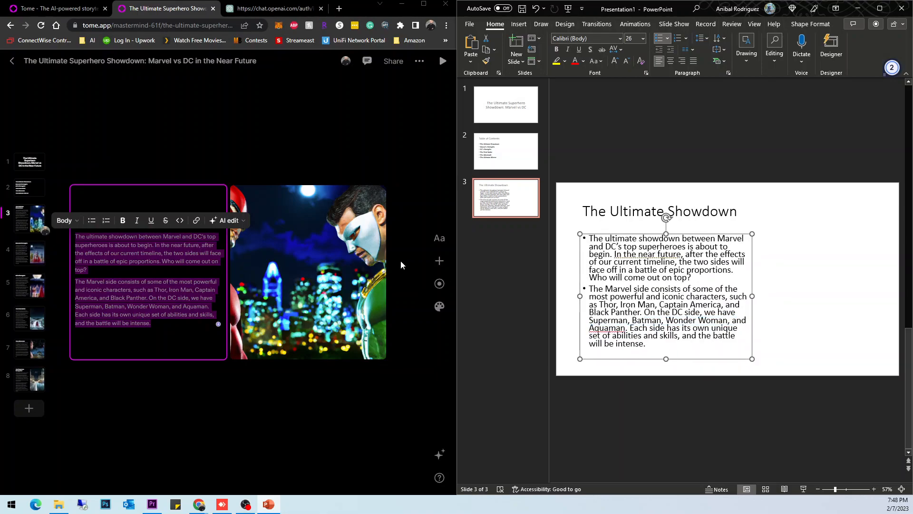
- Download the picture from Tome's "The Ultimate Showdown" page into the Desktop Recordings > Projects > PowerPoint and Tome folder
left_click(344, 252)
right_click(323, 251)
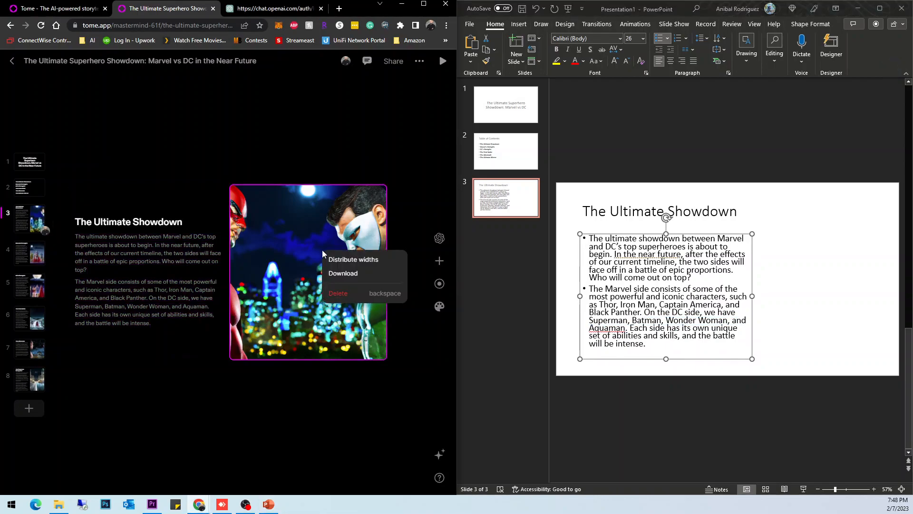
left_click(333, 273)
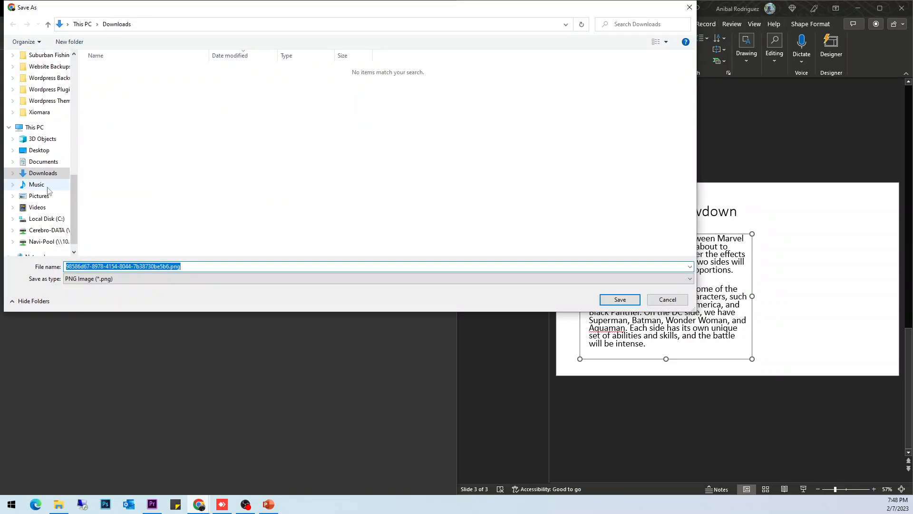
scroll(71, 123, "up", 10)
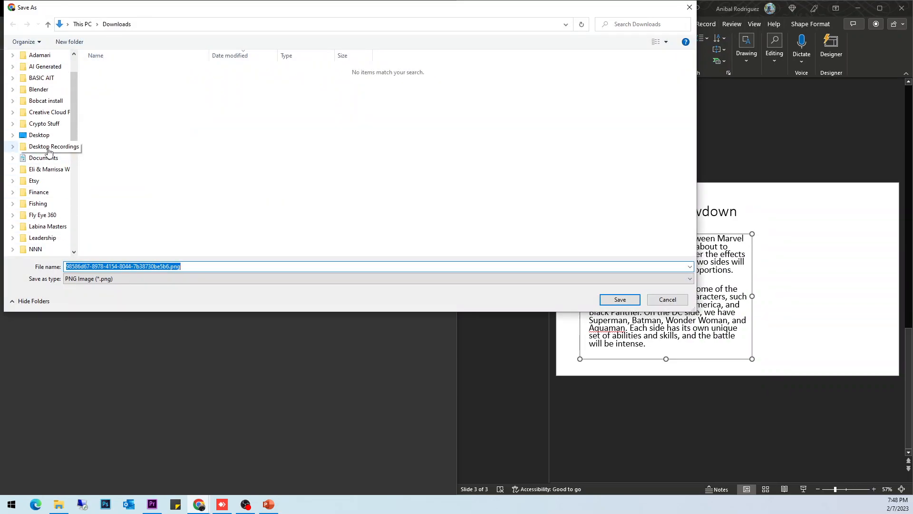
left_click(43, 146)
double_click(125, 70)
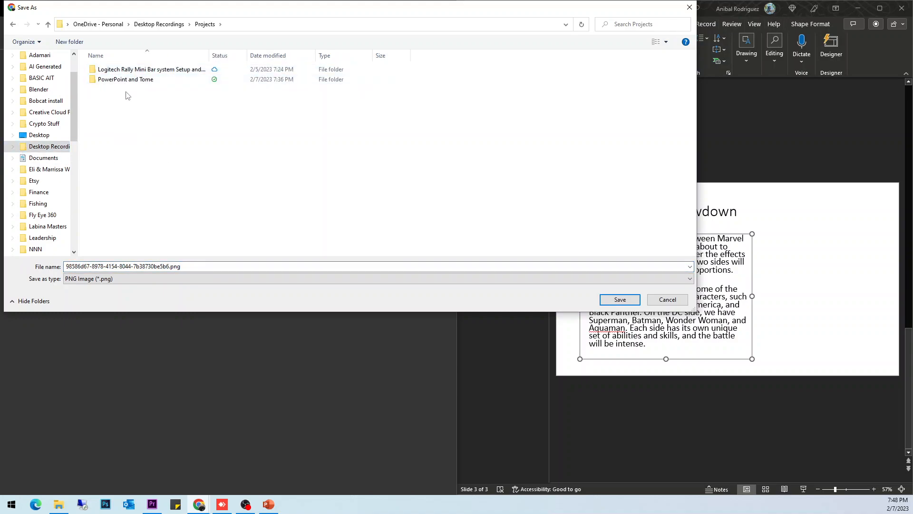
double_click(136, 80)
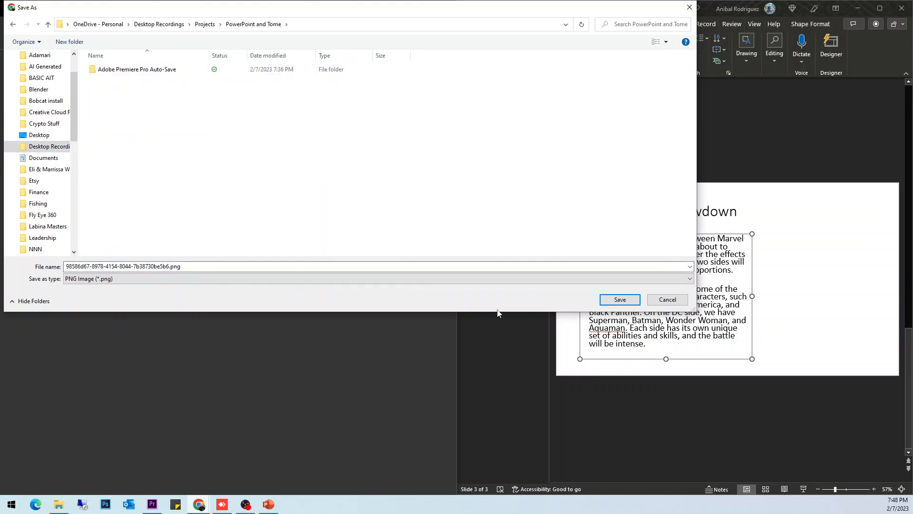
left_click(620, 299)
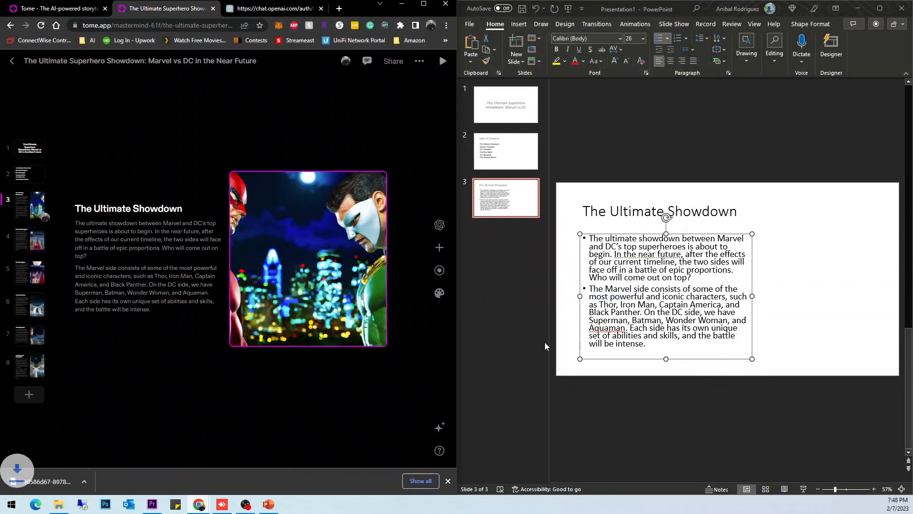
- Download the pictures from Tome's "Marvel's Strengths" and "DC's Strengths" pages into the PowerPoint and Tome folder
left_click(35, 235)
right_click(333, 266)
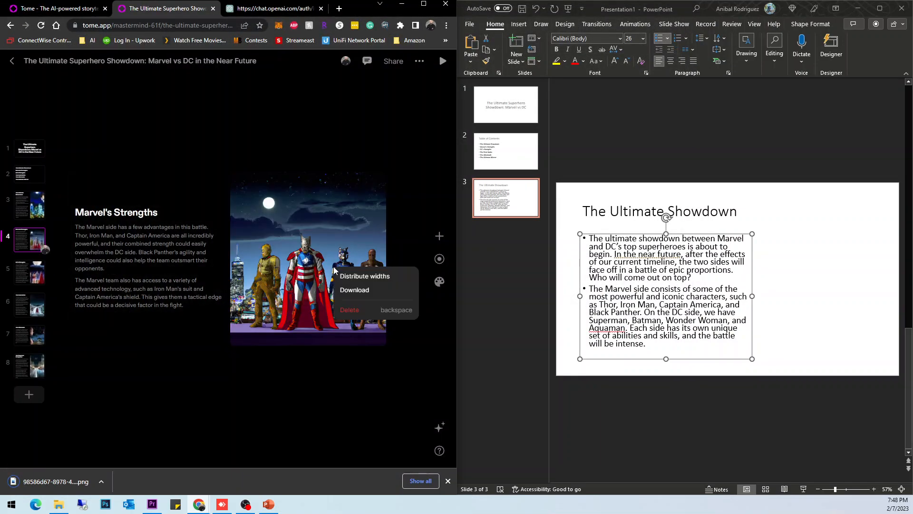
left_click(365, 292)
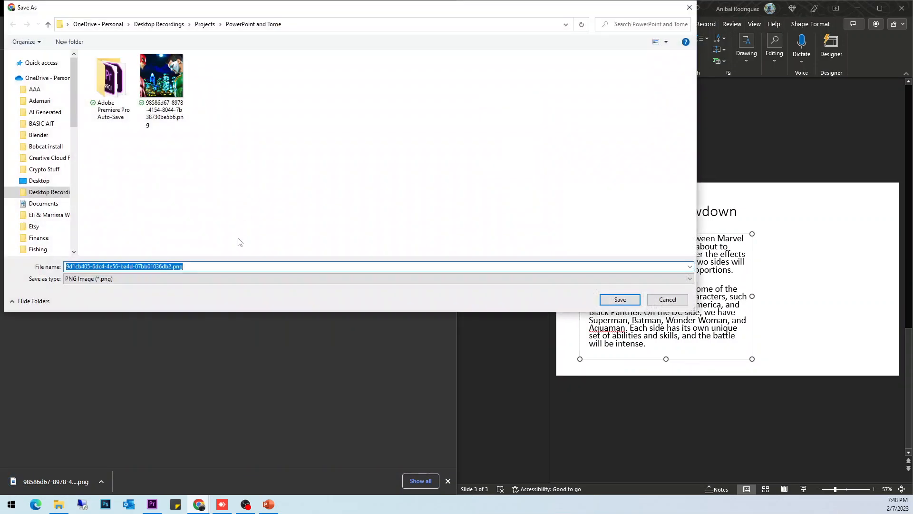
left_click(618, 298)
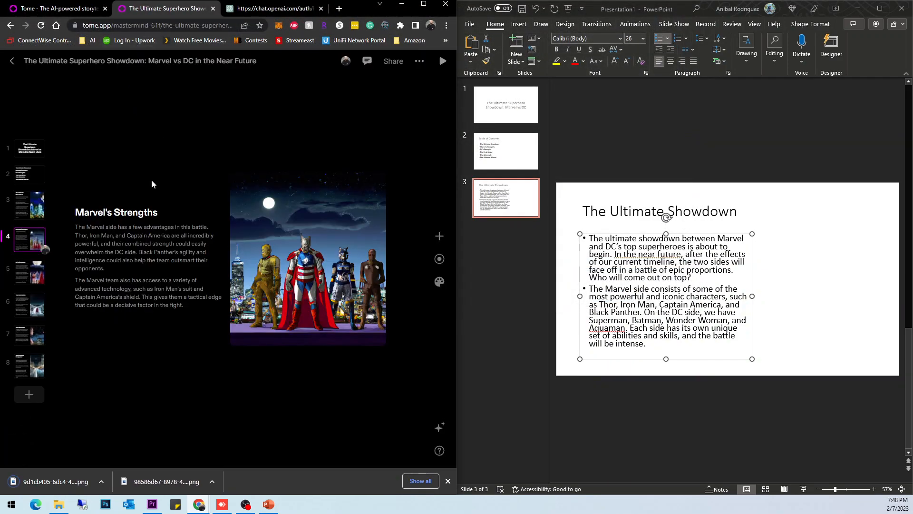
left_click(32, 266)
right_click(336, 263)
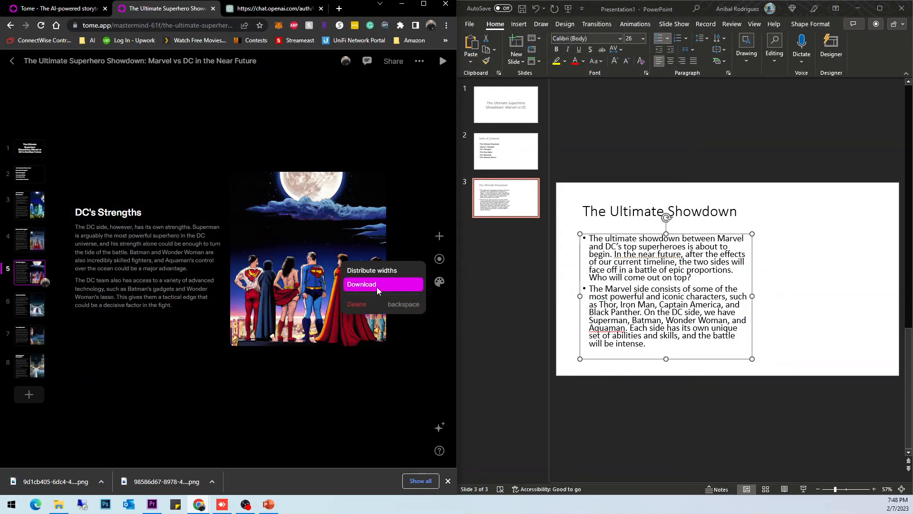
left_click(376, 286)
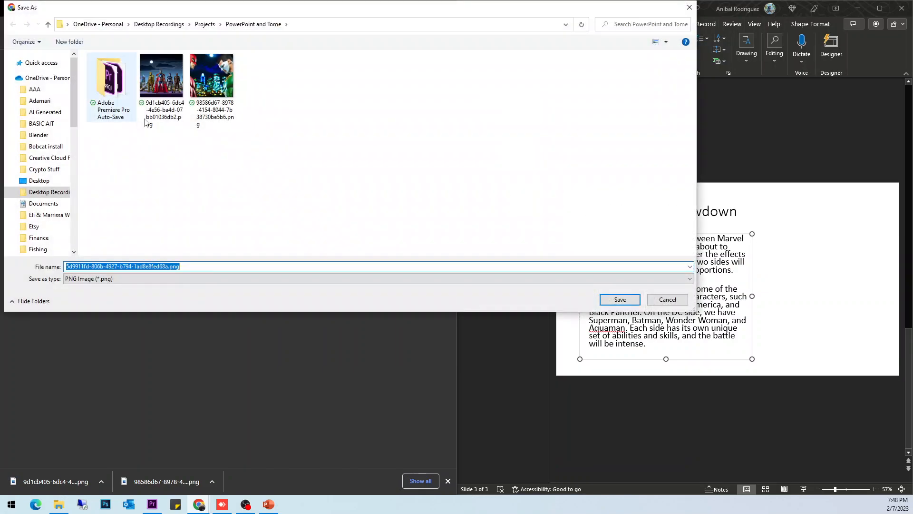
left_click(614, 299)
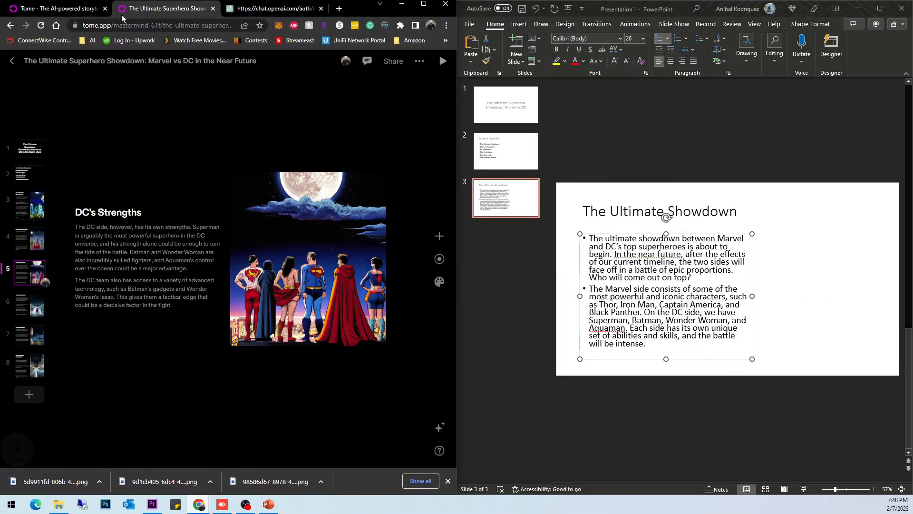
- Download the pictures from Tome's "The Final Battle" and "The Aftermath" pages into the PowerPoint and Tome folder
left_click(42, 312)
right_click(319, 271)
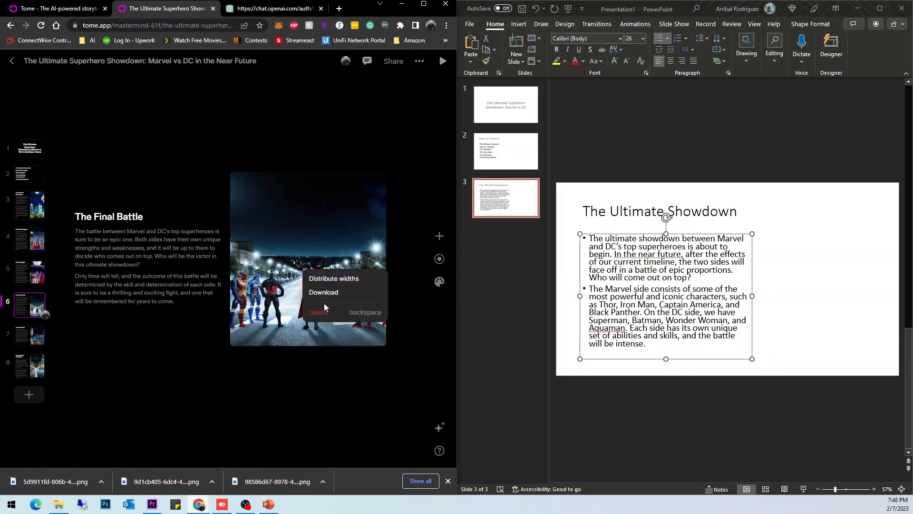
left_click(331, 295)
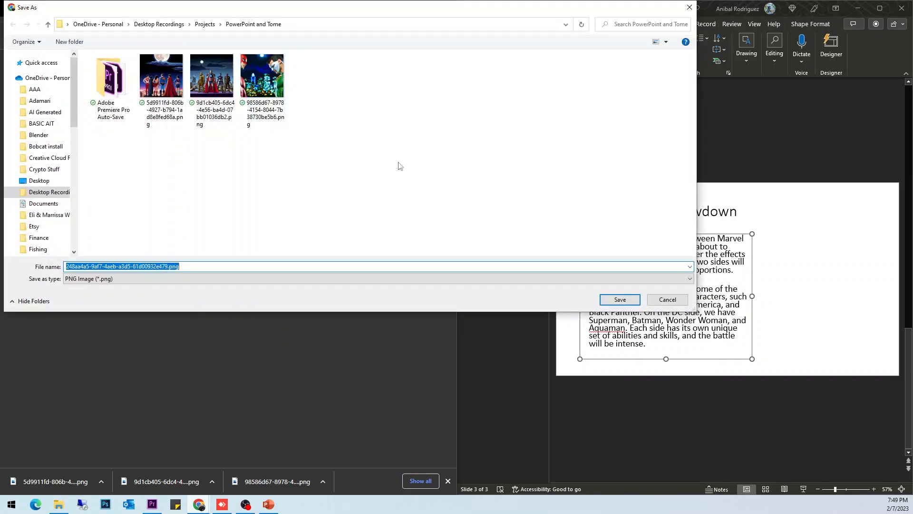
left_click(621, 299)
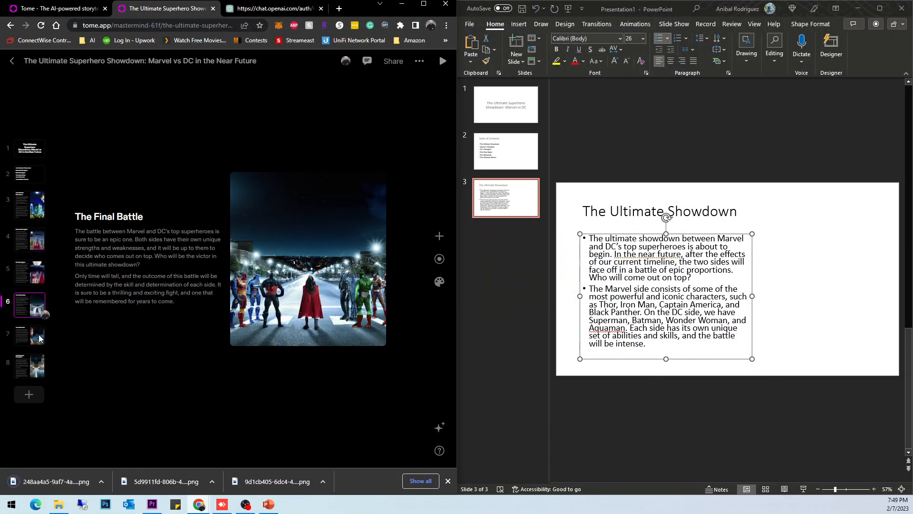
left_click(41, 335)
right_click(273, 298)
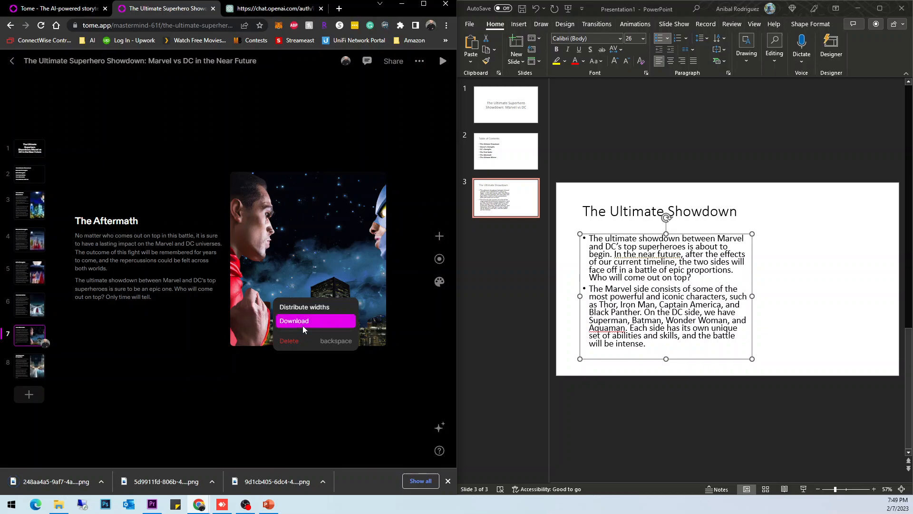
left_click(303, 325)
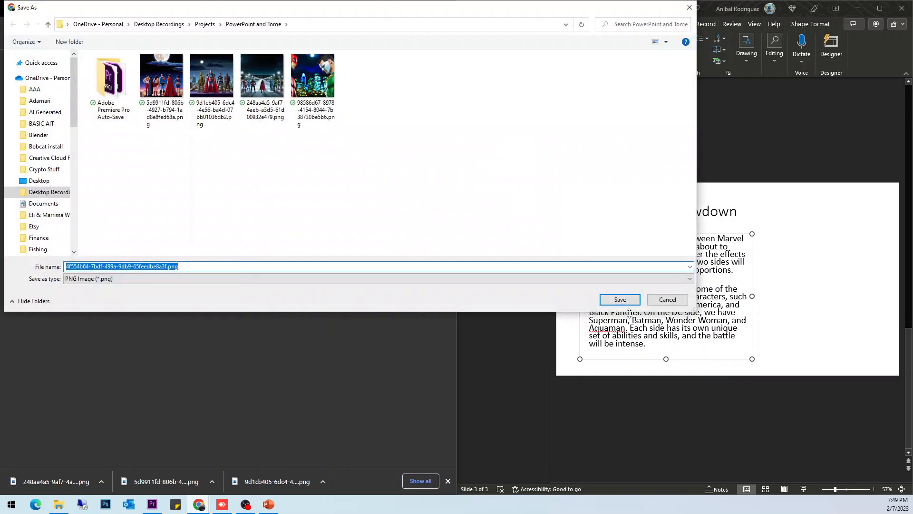
left_click(620, 299)
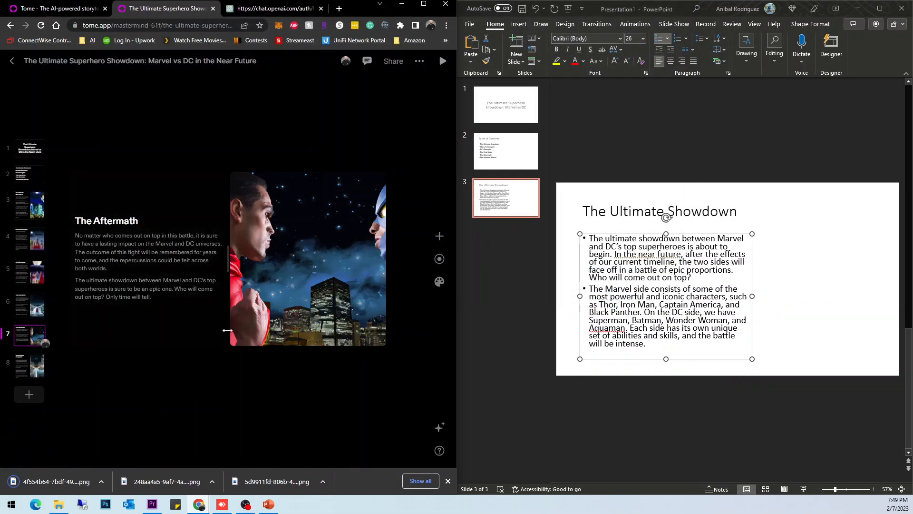
- Download the picture from Tome's "The Supreme Conqueror" page into the PowerPoint and Tome folder
left_click(32, 369)
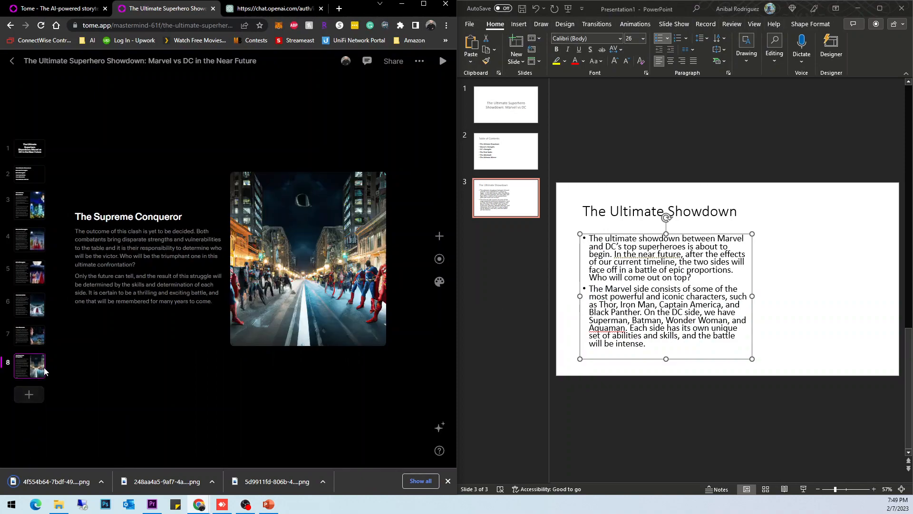
right_click(265, 249)
left_click(310, 266)
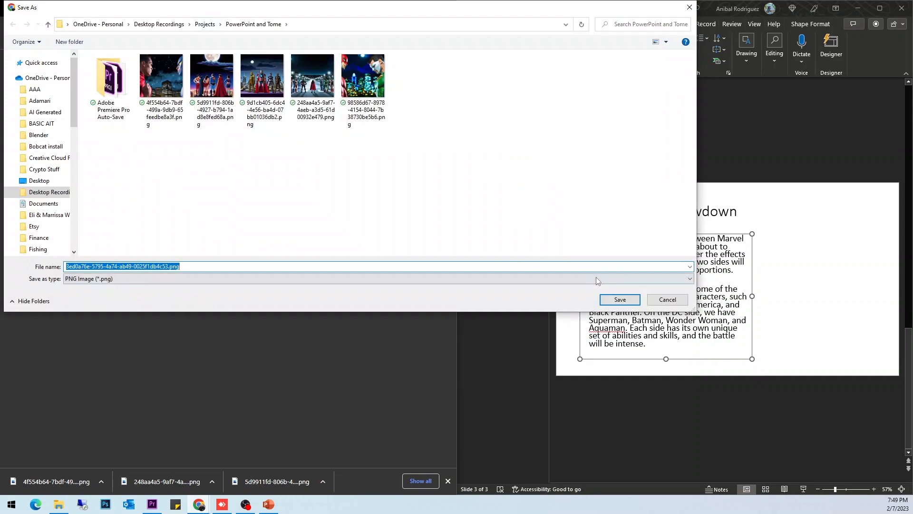
left_click(619, 300)
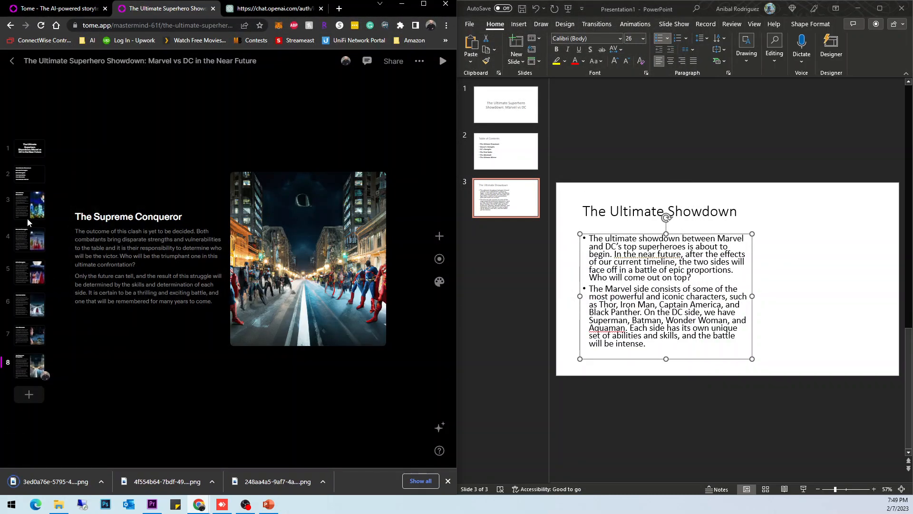
- Switch to PowerPoint and insert the downloaded "The Ultimate Showdown" picture from the Desktop Recordings folder onto the third slide
left_click(40, 219)
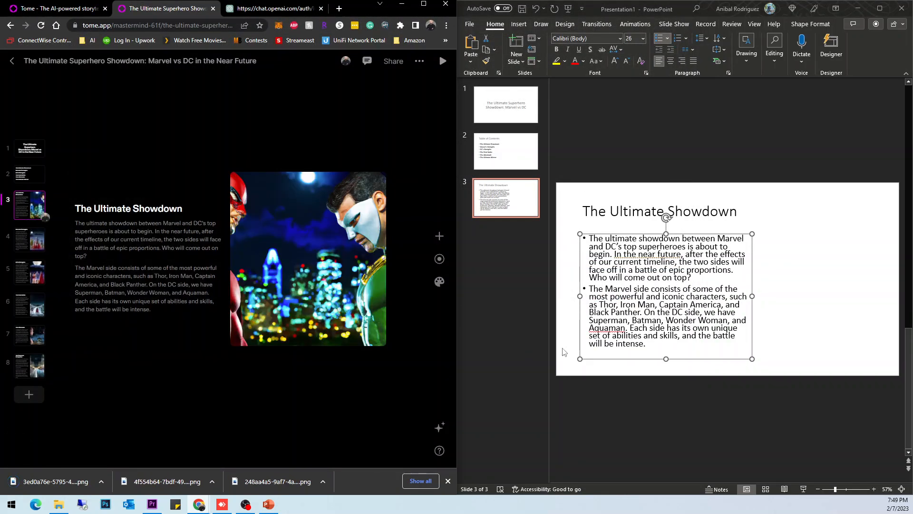
left_click(815, 284)
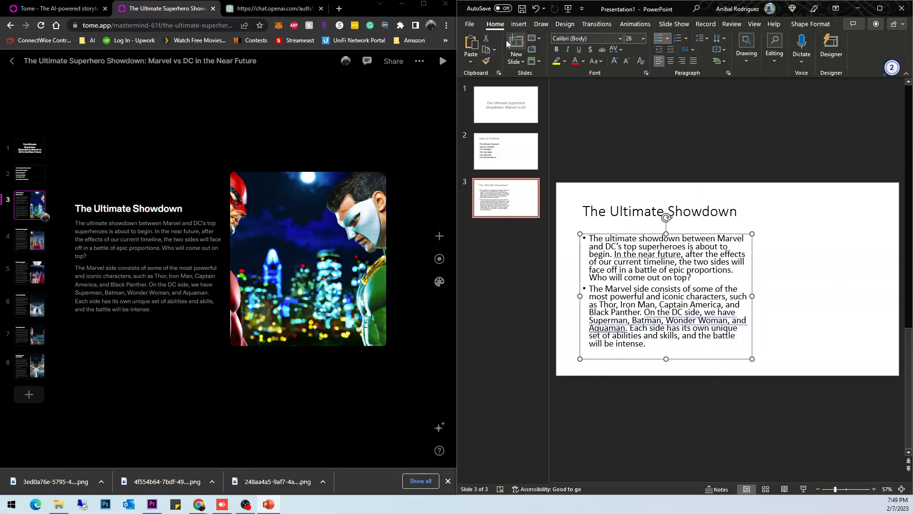
left_click(518, 24)
left_click(526, 53)
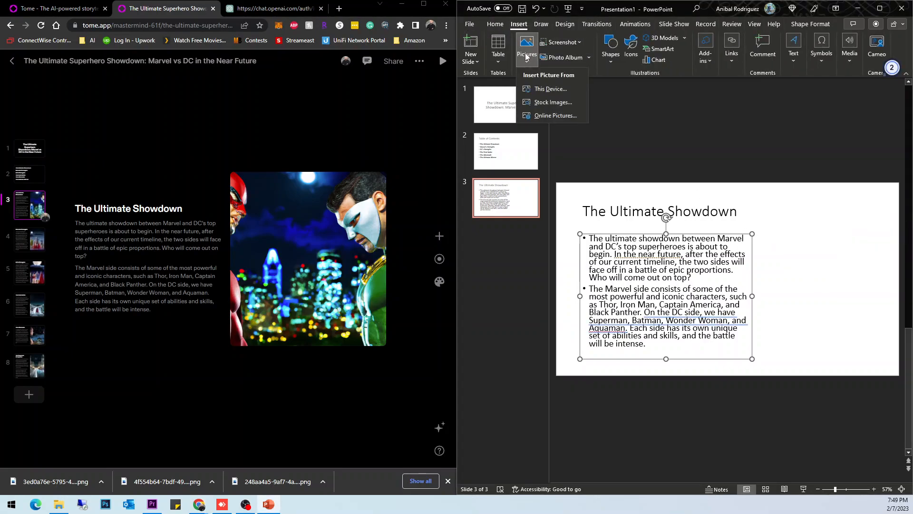
left_click(546, 92)
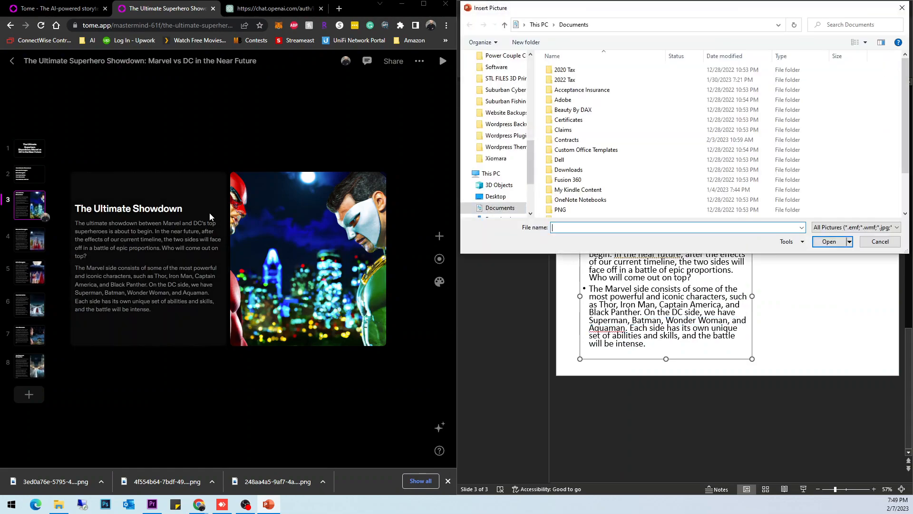
scroll(503, 114, "up", 2)
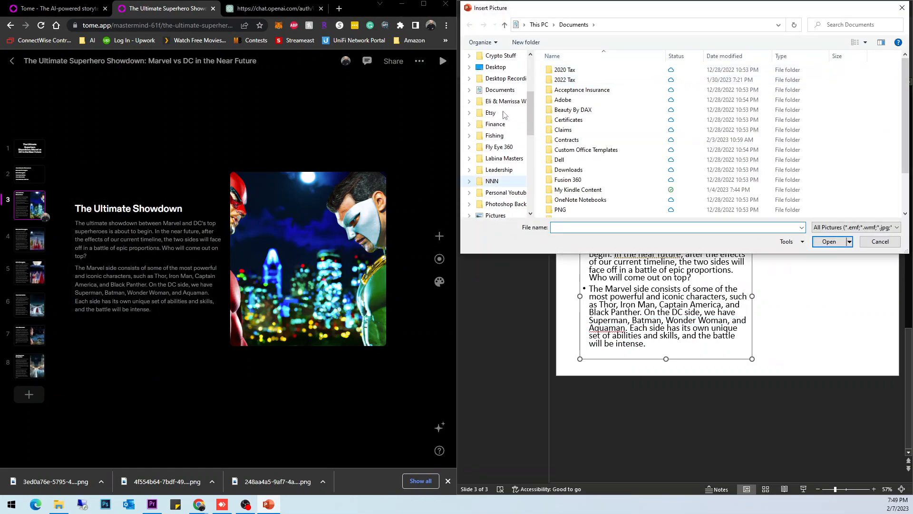
left_click(506, 79)
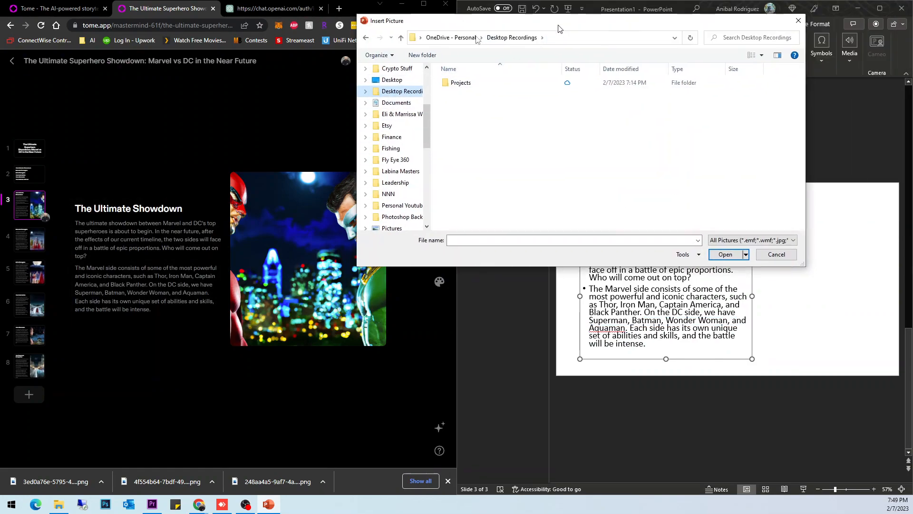
key("Escape")
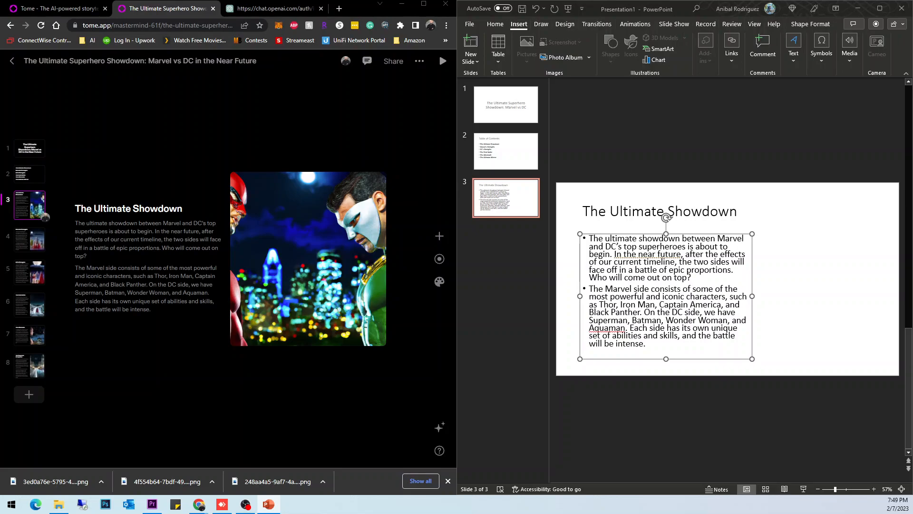
key("ctrl+v")
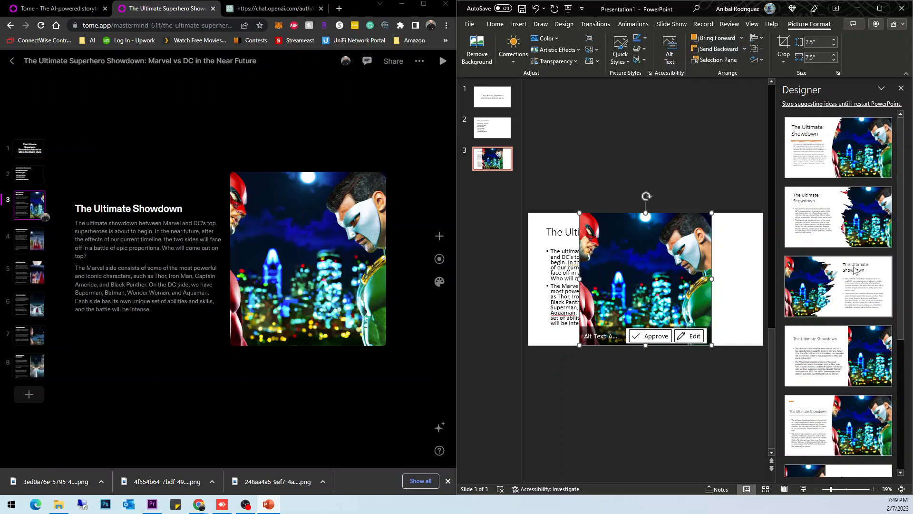
- Apply the Designer layout with a brush-stroke-edged picture on the slide's right half, without an accent line, and review the other suggestions
left_click(829, 232)
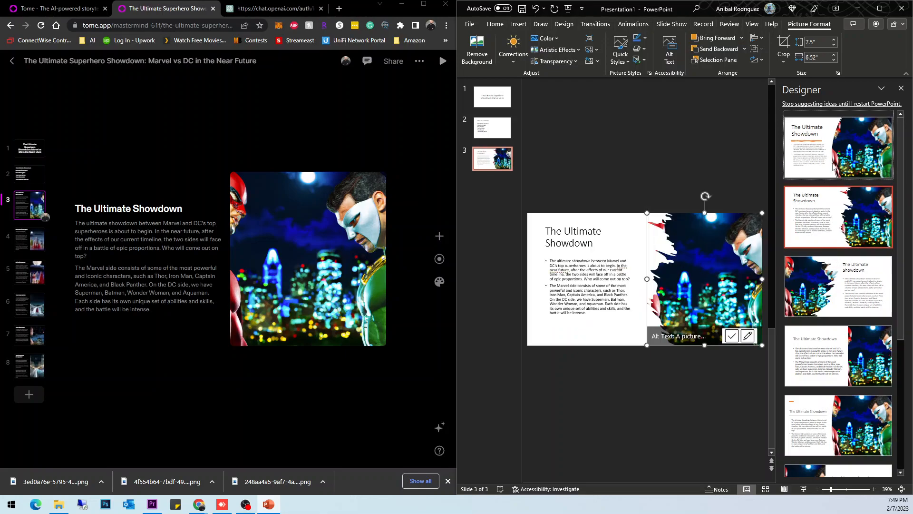
scroll(852, 336, "down", 4)
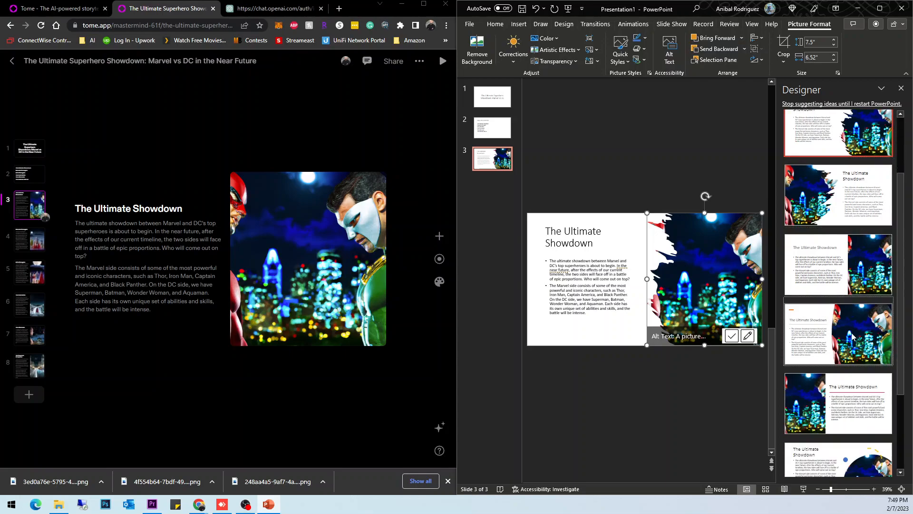
scroll(851, 336, "down", 2)
scroll(851, 335, "up", 6)
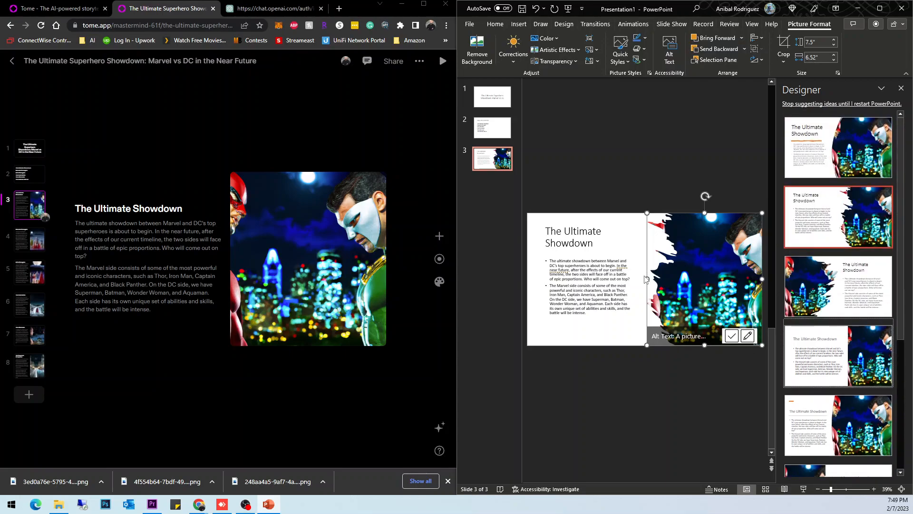
- Resize the third slide's picture to 6.45 inches wide and open its alt text for editing
mouse_move(647, 280)
left_mouse_down()
mouse_move(631, 282)
mouse_move(655, 283)
mouse_move(643, 283)
left_mouse_up()
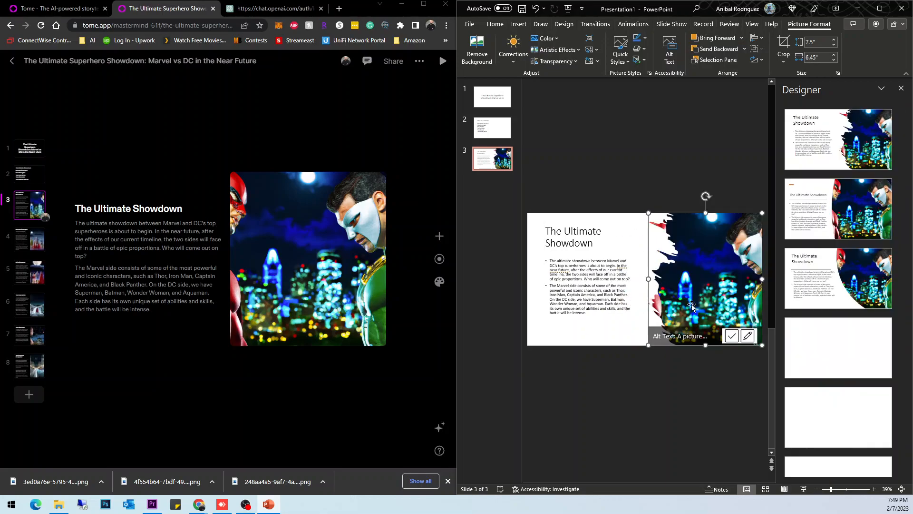
left_click(747, 336)
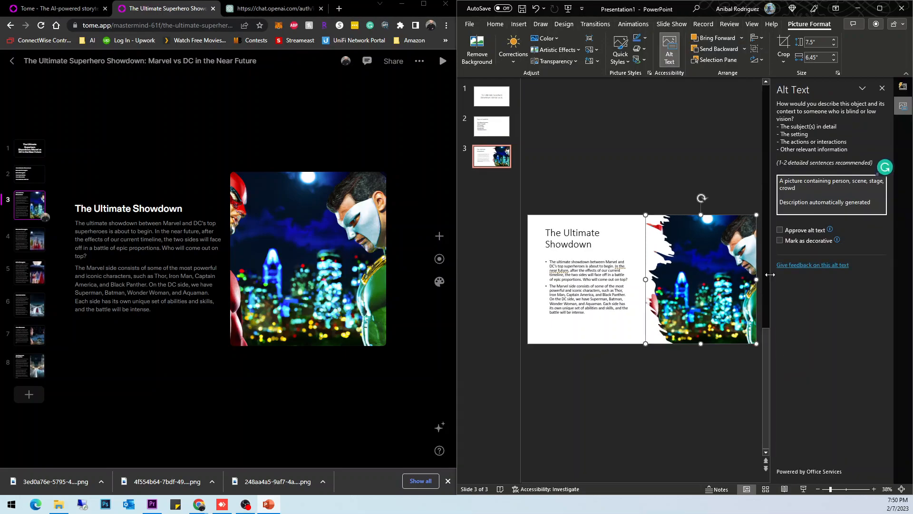
- Close the alt text editing and try Designer layouts for the third slide with a square picture beside the text or an orange-underlined title
left_click(862, 88)
left_click(881, 89)
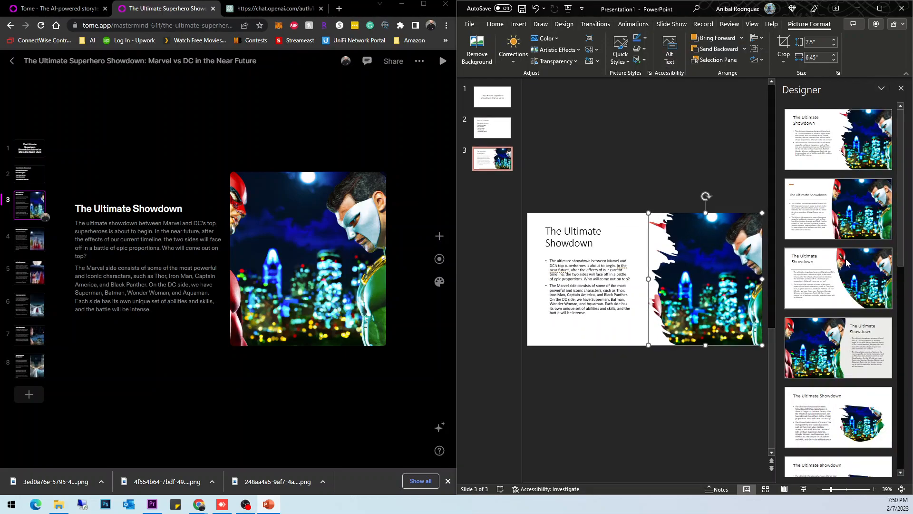
left_click(847, 210)
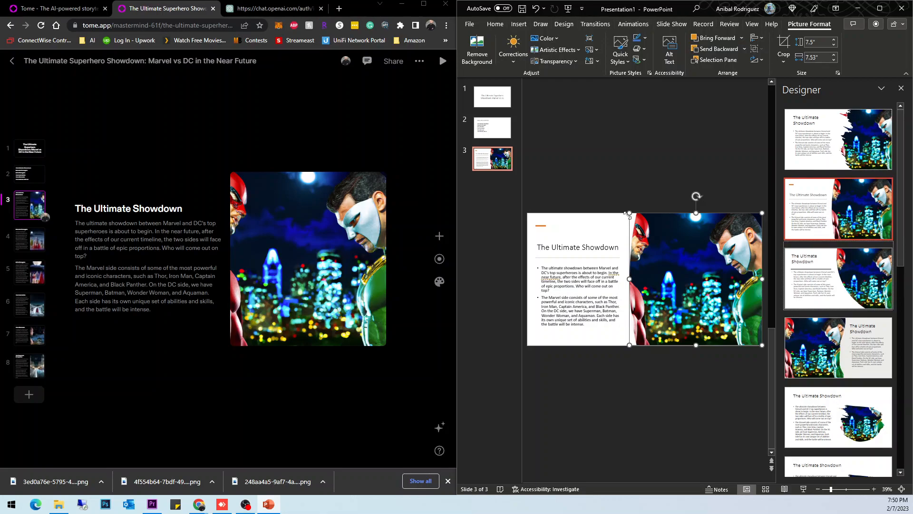
mouse_move(626, 214)
left_mouse_down()
mouse_move(640, 224)
mouse_move(621, 206)
mouse_move(627, 211)
left_mouse_up()
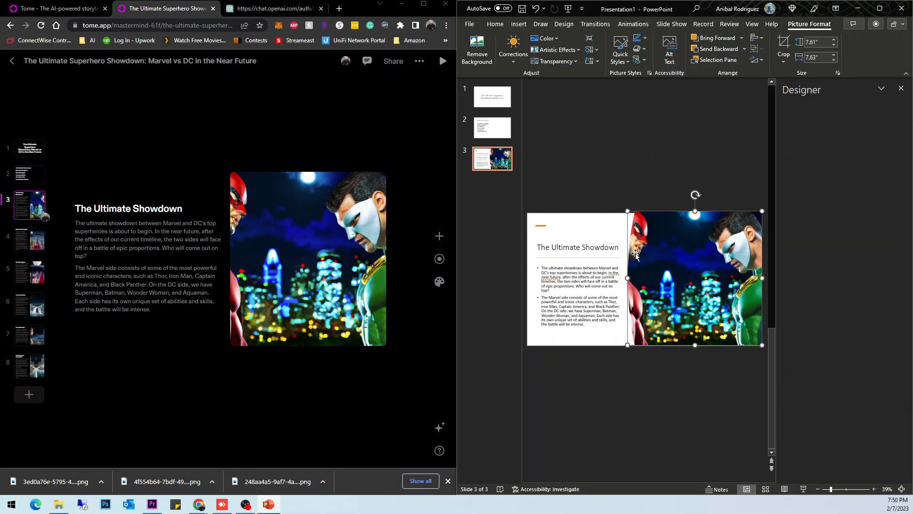
key("ctrl+z")
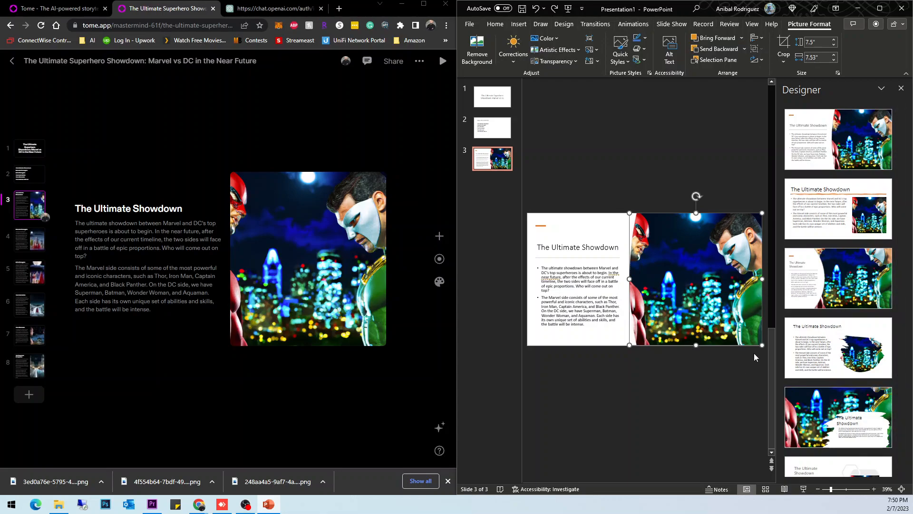
left_click(838, 208)
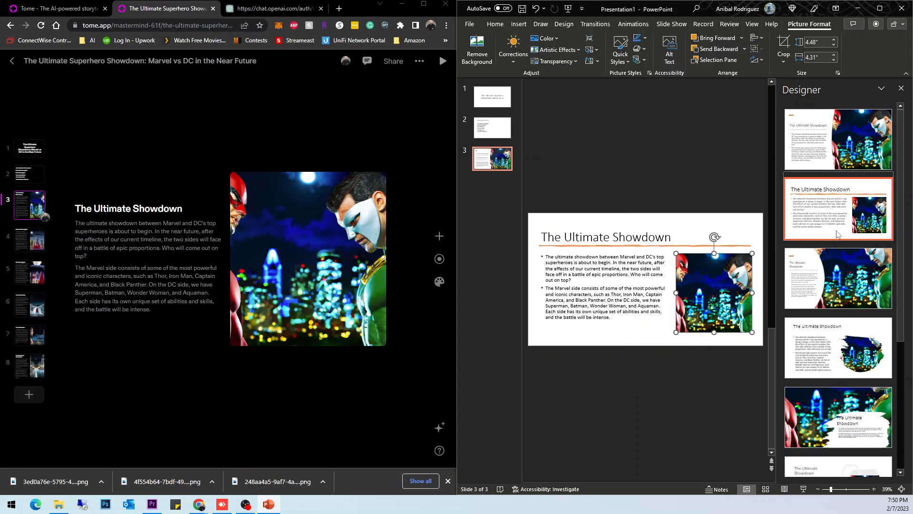
left_click(866, 138)
- Apply the Designer layout with a full-slide picture and the text on a white brush stroke to "The Ultimate Showdown", and review the remaining suggestions
scroll(846, 331, "down", 4)
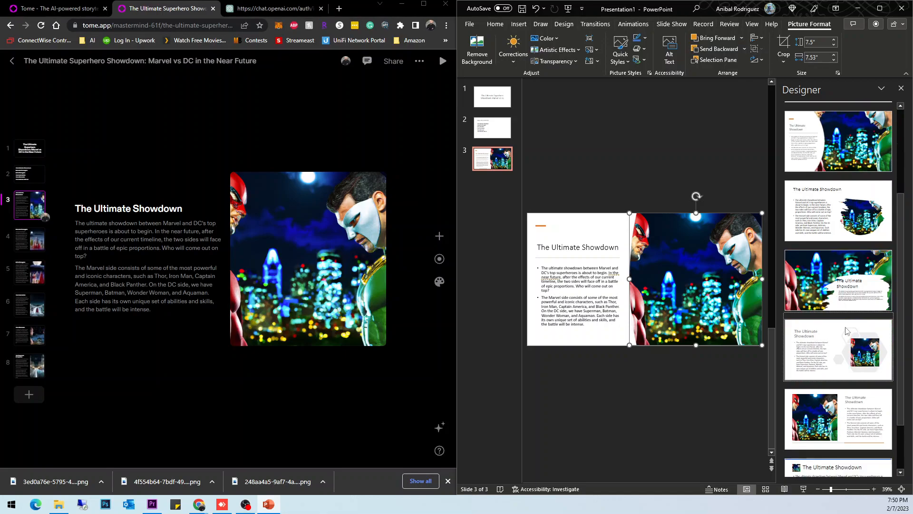
left_click(837, 276)
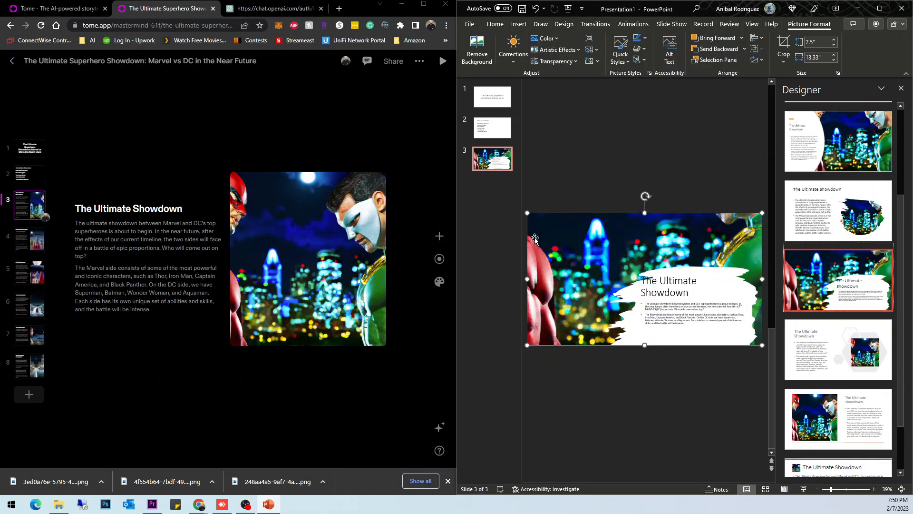
scroll(894, 358, "down", 2)
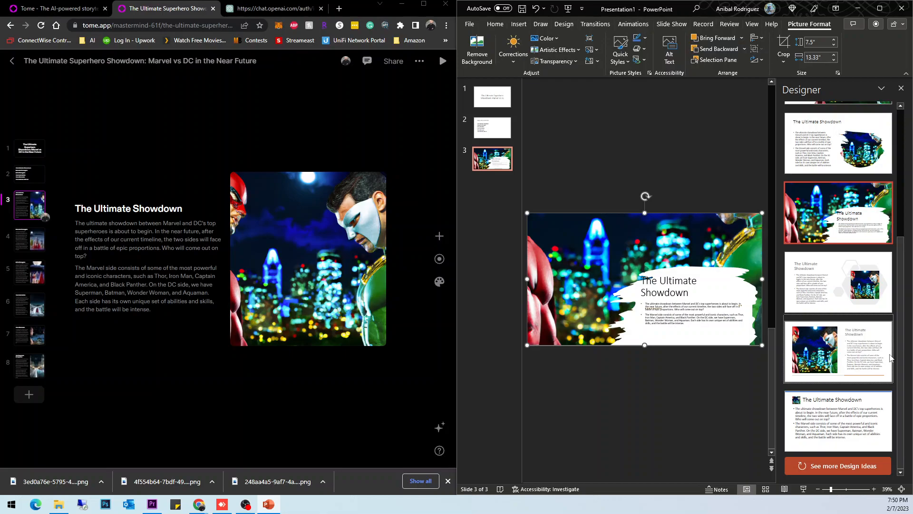
scroll(858, 352, "up", 3)
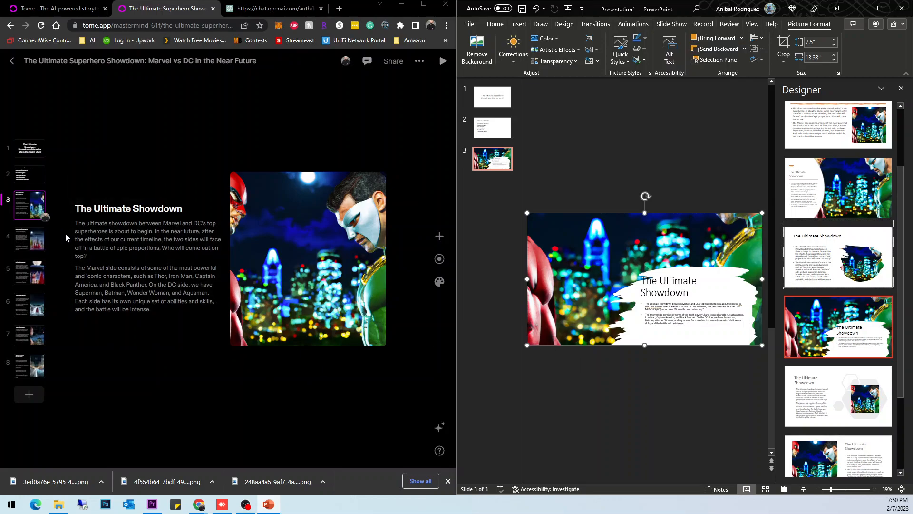
- Add a fourth slide and paste the heading "Marvel's Strengths" from Tome's fourth page as its title
right_click(504, 167)
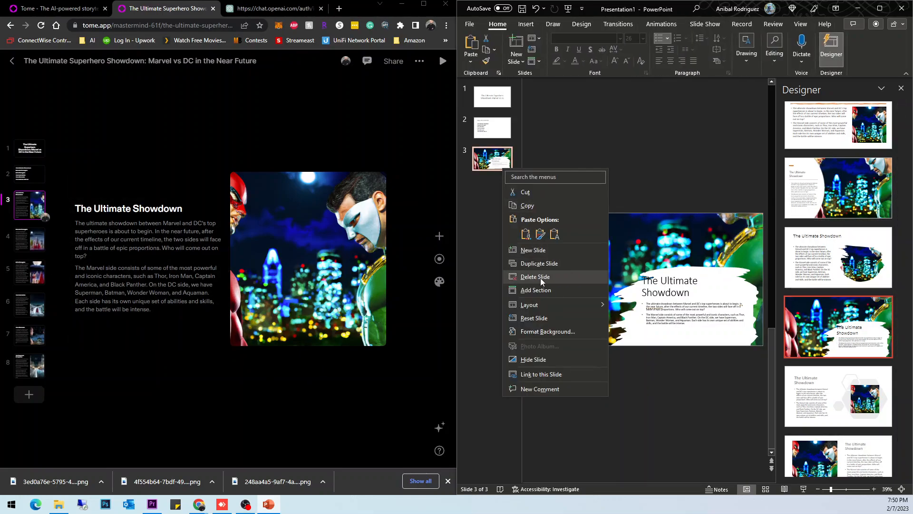
left_click(533, 249)
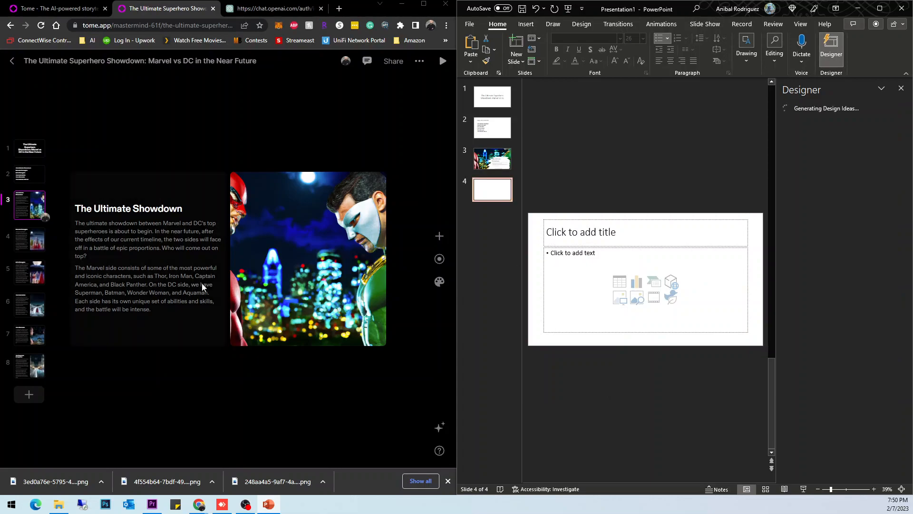
left_click(25, 239)
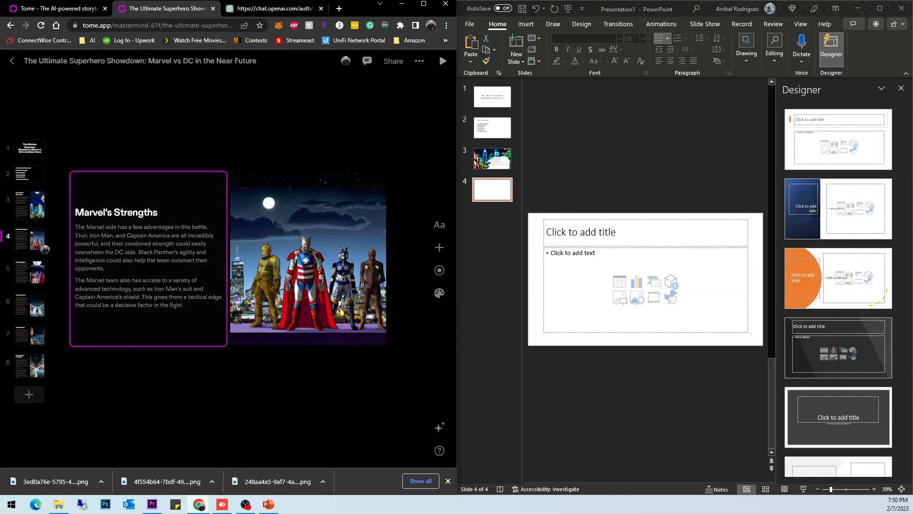
left_click_drag(158, 212, 76, 213)
key("ctrl+c")
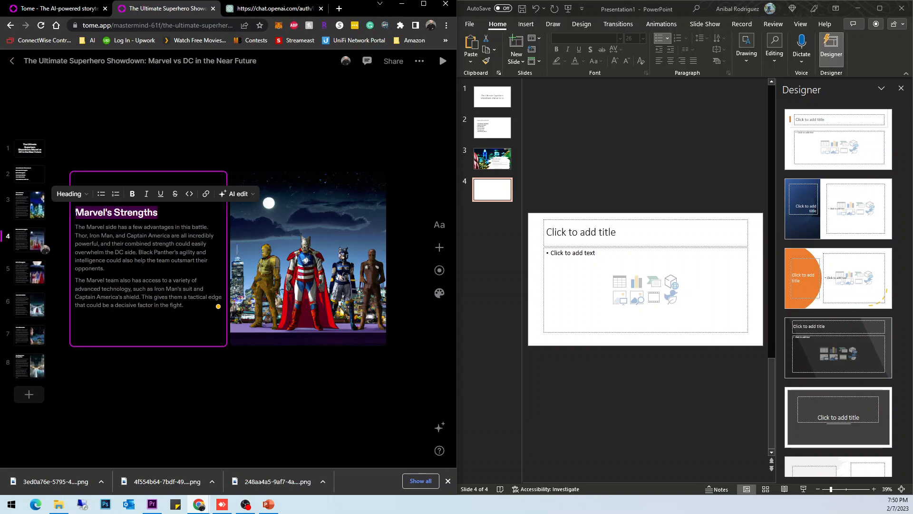
left_click(568, 242)
key("ctrl+v")
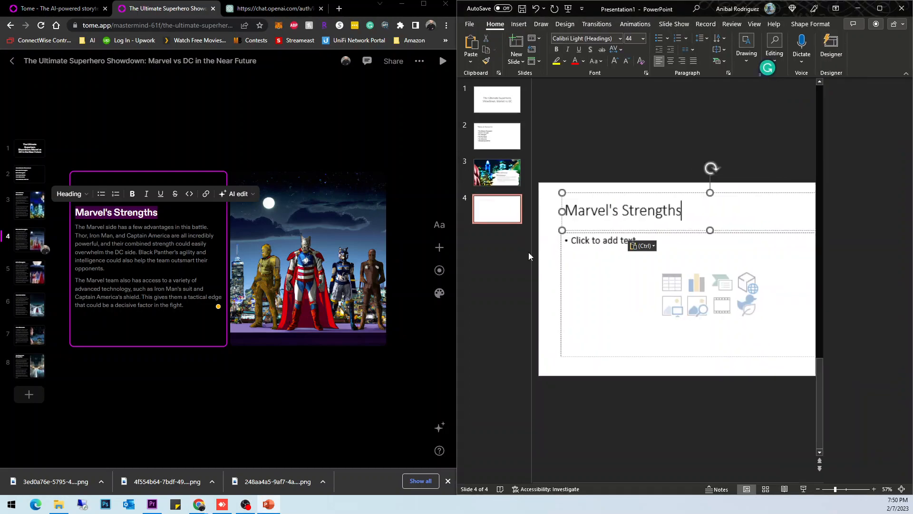
- Copy both "Marvel's Strengths" paragraphs from Tome into the fourth slide's body and remove the empty trailing bullet
left_click_drag(184, 305, 70, 231)
key("ctrl+c")
left_click(663, 284)
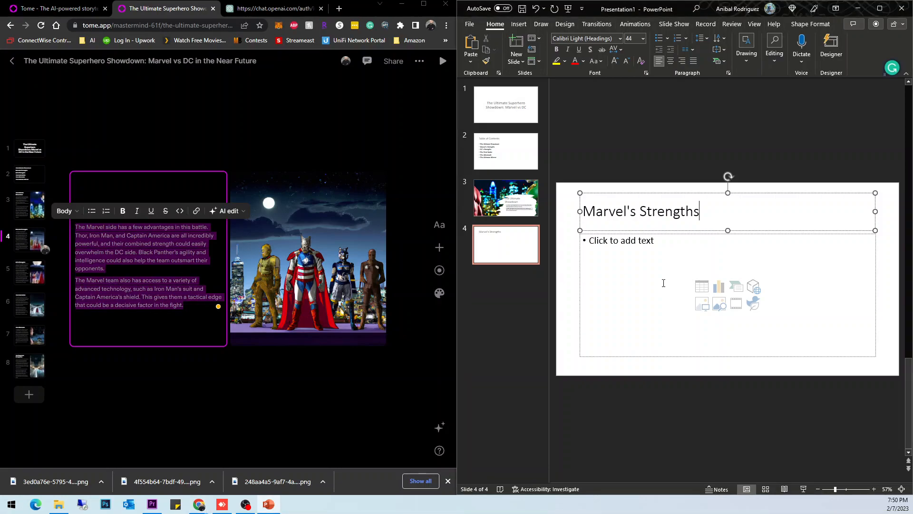
key("ctrl+v")
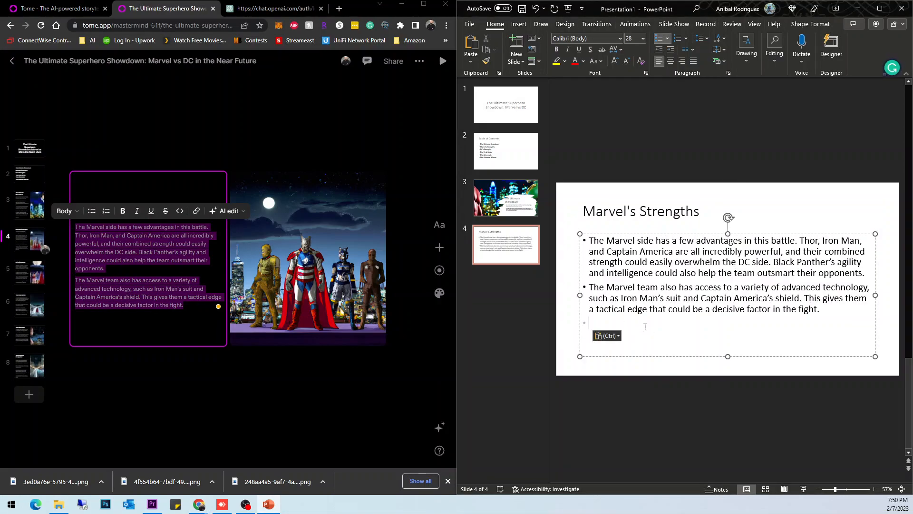
key("BackSpace")
- Insert the downloaded Marvel heroes picture on the fourth slide and apply the Designer layout with a brush-stroke-edged picture beside the text on the slide's right half
left_click(518, 24)
left_click(526, 50)
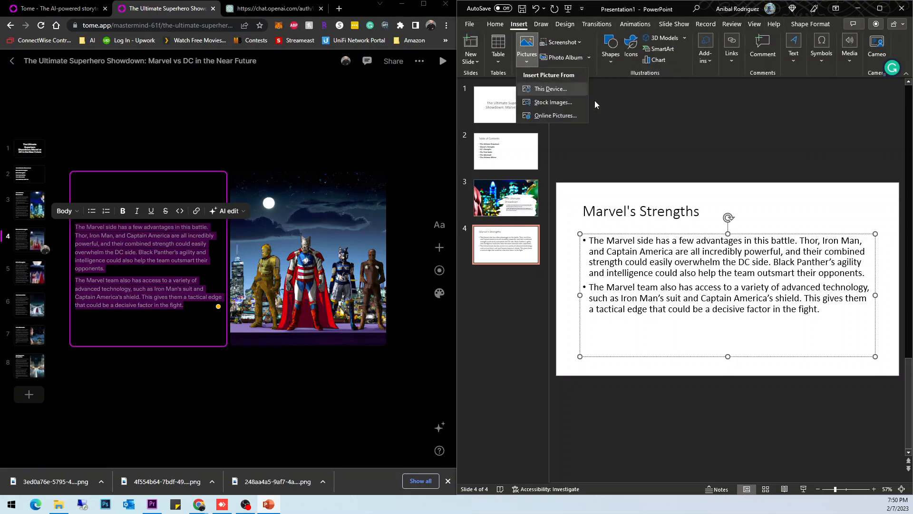
left_click(552, 90)
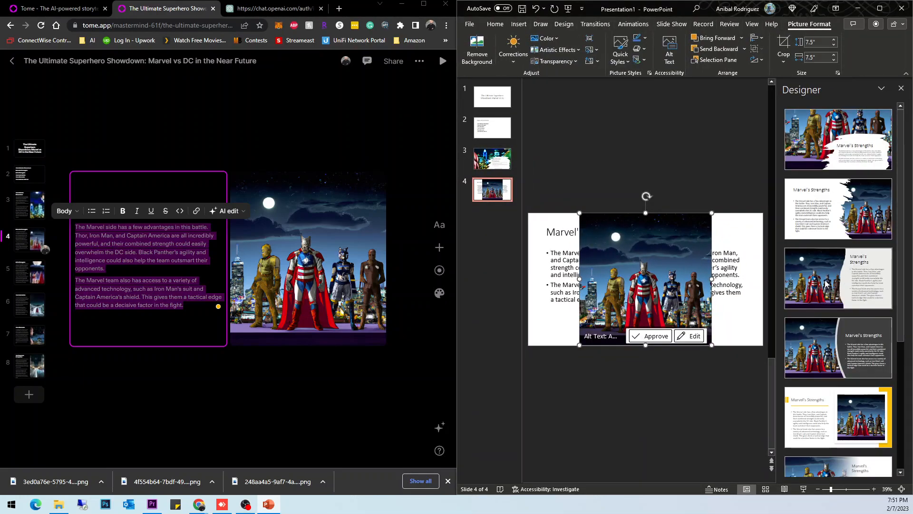
left_click(874, 233)
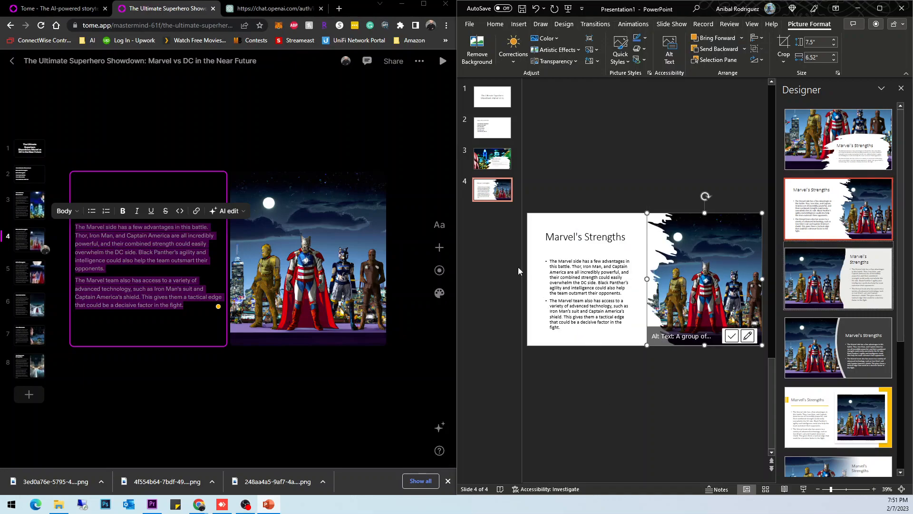
- Add a fifth slide and paste the heading "DC's Strengths" from Tome's fifth page as its title
right_click(493, 192)
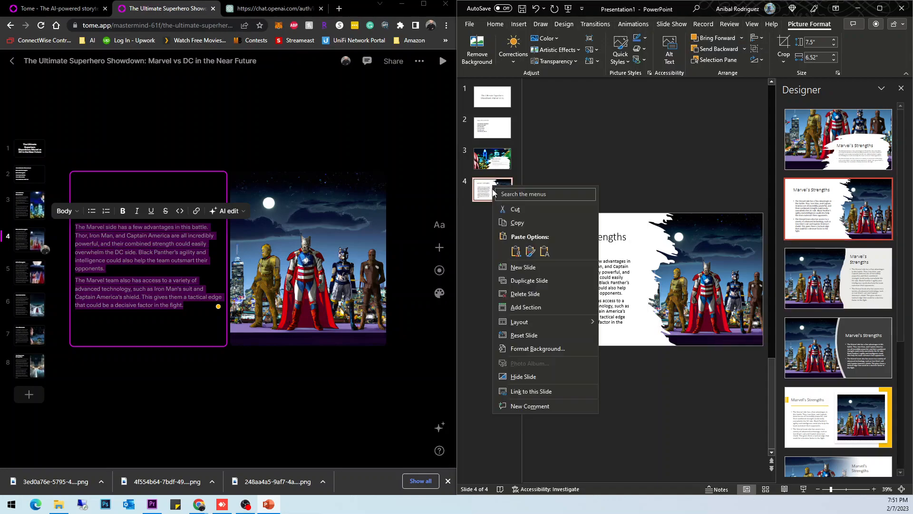
left_click(516, 267)
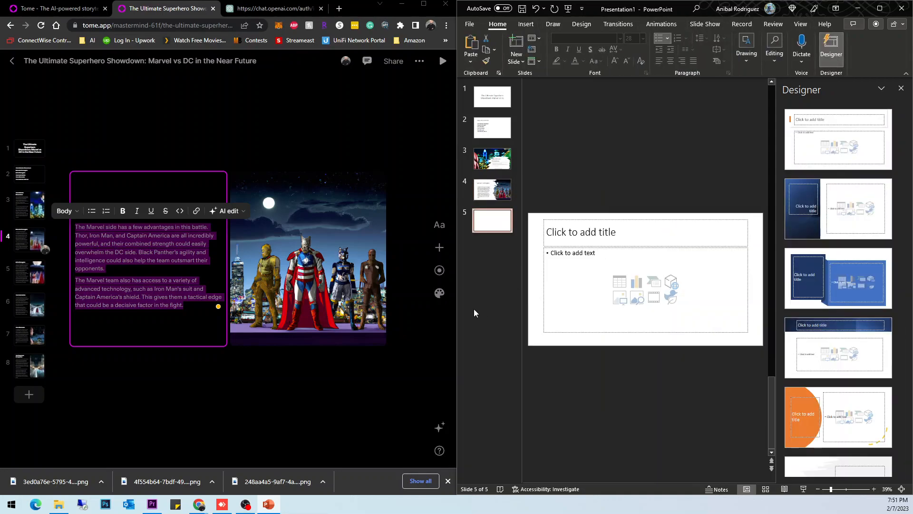
left_click(56, 263)
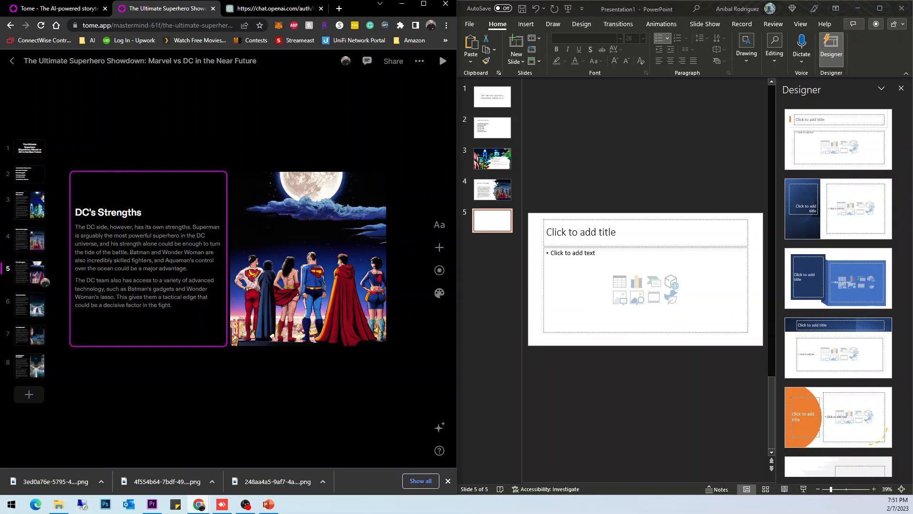
left_click_drag(143, 212, 68, 212)
key("ctrl+c")
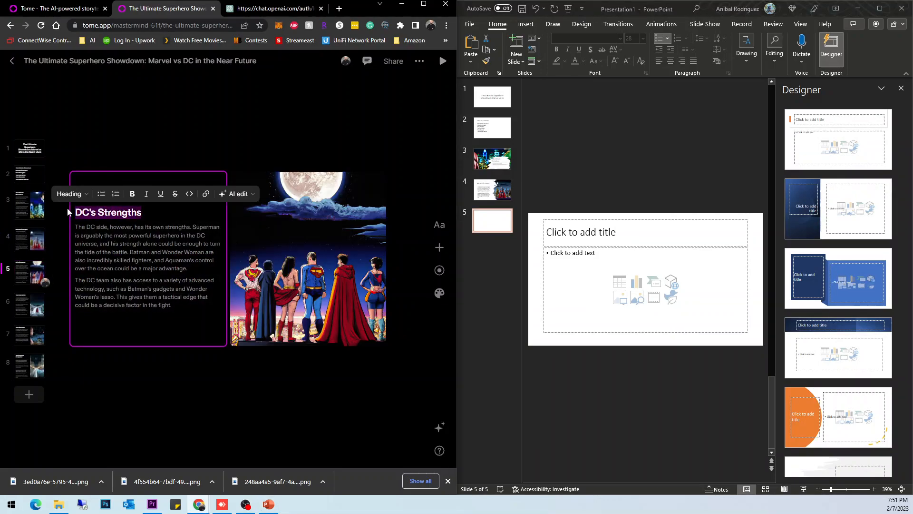
left_click(638, 239)
key("ctrl+v")
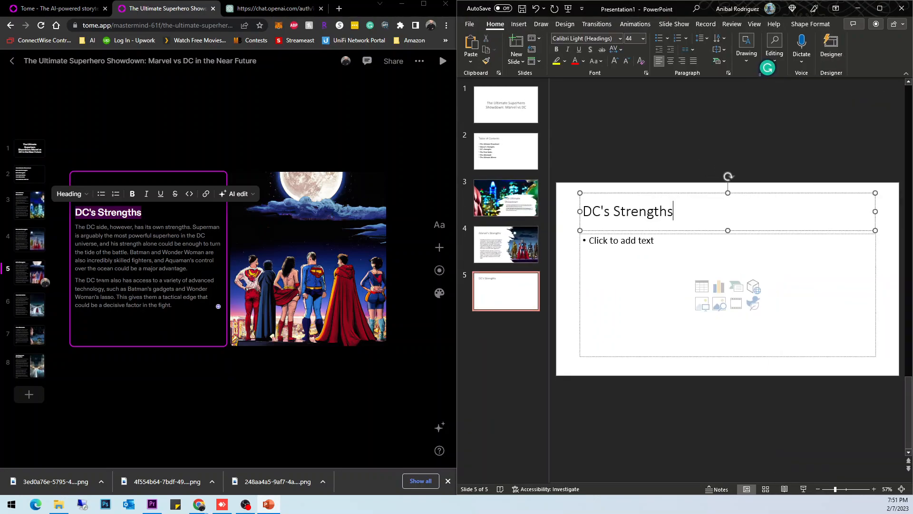
- Copy both "DC's Strengths" paragraphs from Tome into the fifth slide's body
left_click_drag(172, 305, 76, 227)
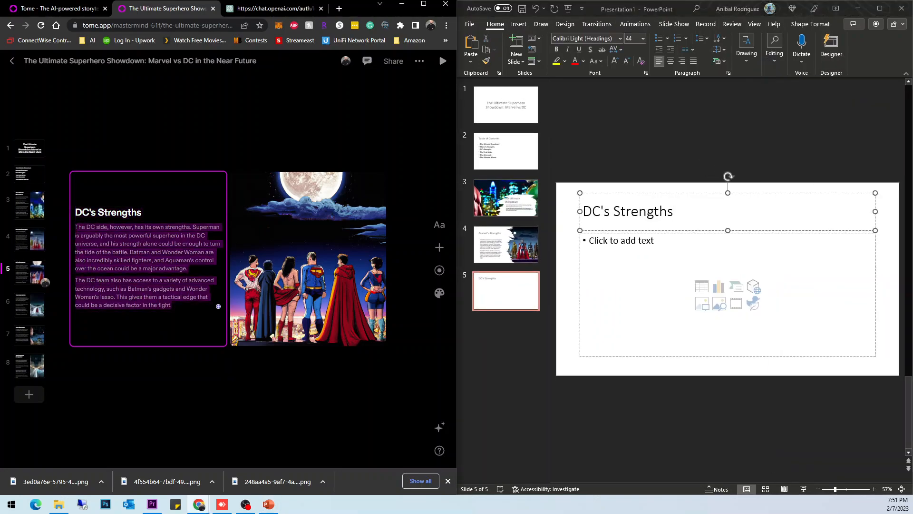
key("ctrl+c")
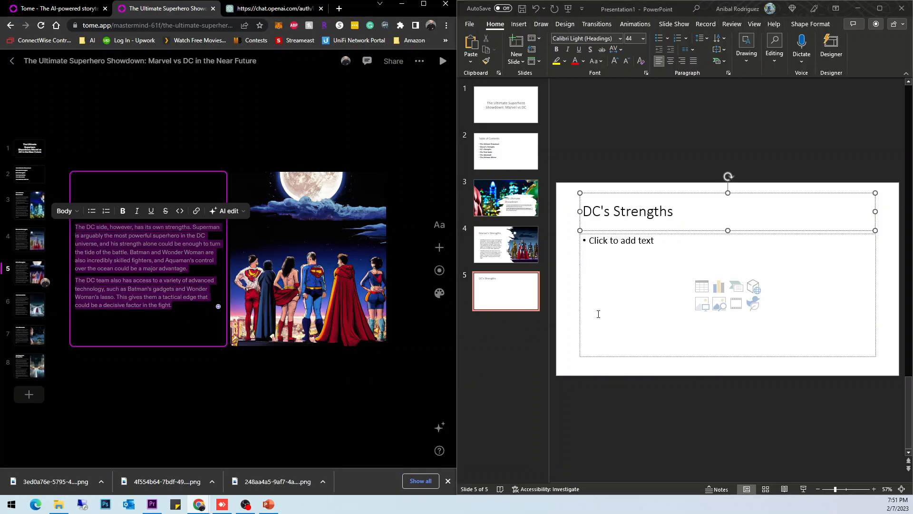
left_click(603, 310)
key("ctrl+v")
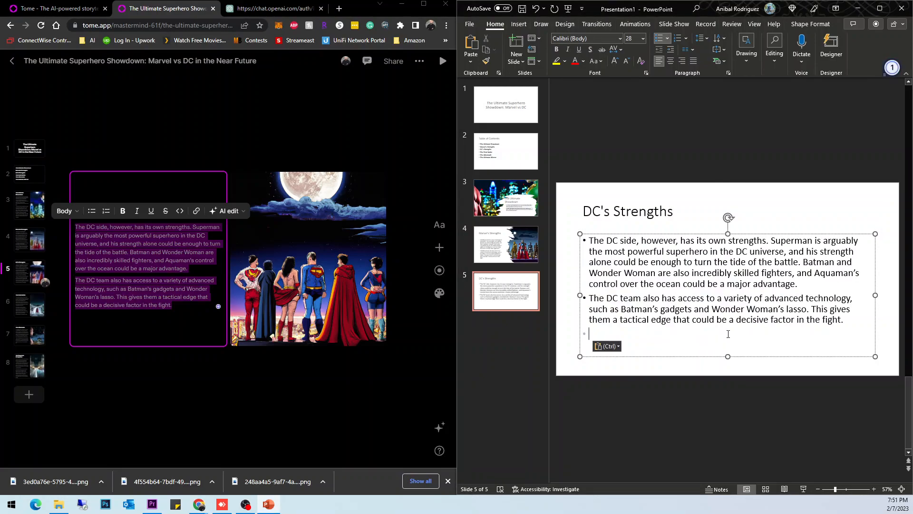
- Insert the downloaded DC heroes picture from this device onto the fifth slide
left_click(518, 25)
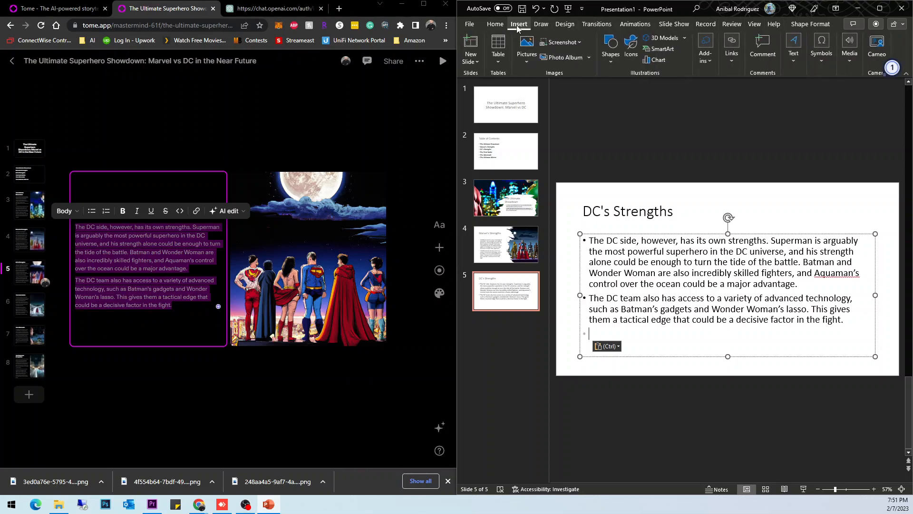
left_click(533, 47)
left_click(558, 87)
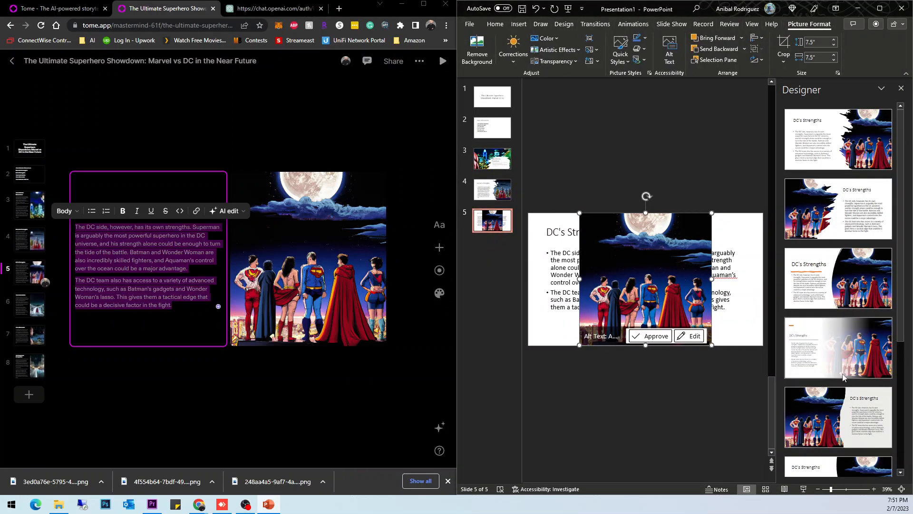
- Apply the Designer layout with a brush-stroke-edged picture on the slide's left half to "DC's Strengths", and compare it with the fourth slide
scroll(859, 357, "down", 3)
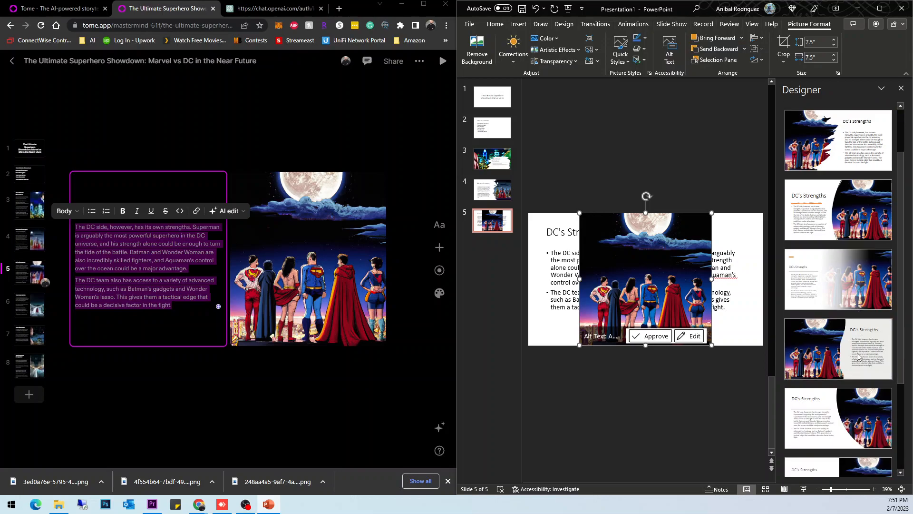
scroll(859, 357, "down", 6)
scroll(859, 356, "up", 6)
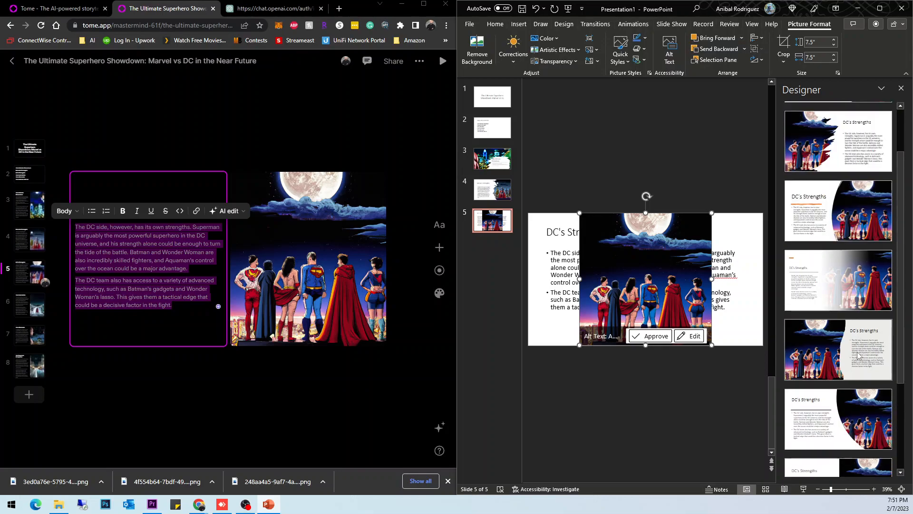
scroll(859, 356, "up", 3)
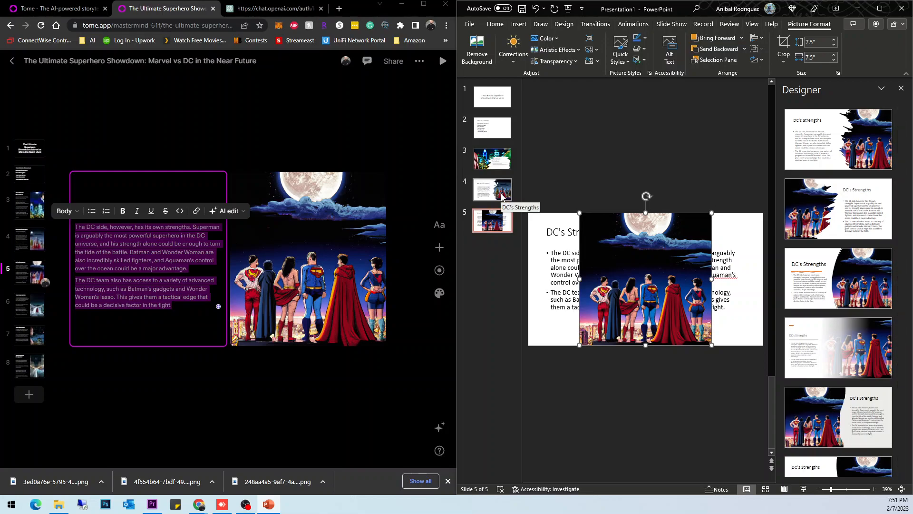
left_click(837, 229)
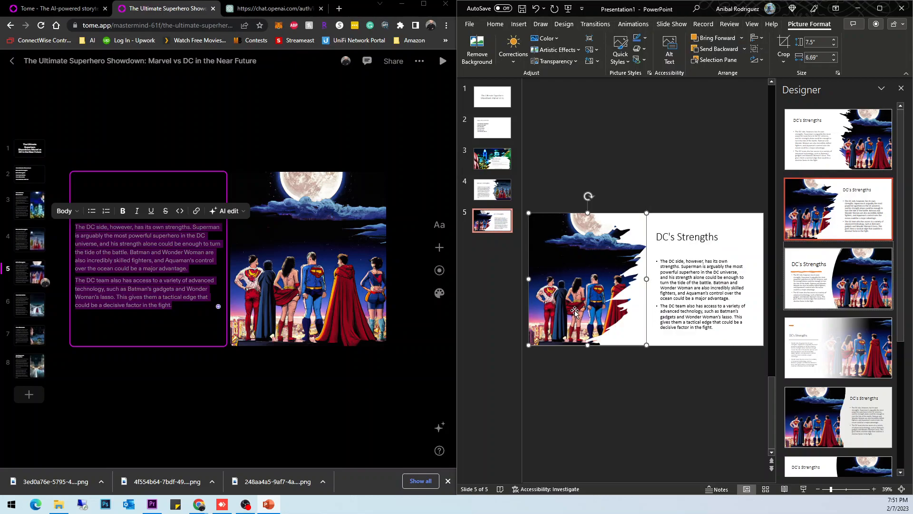
left_click(497, 196)
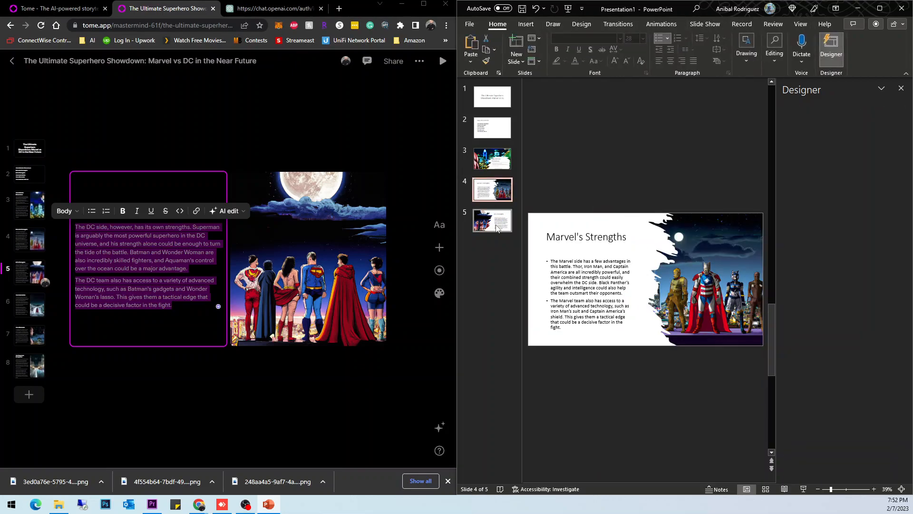
left_click(493, 221)
left_click(494, 190)
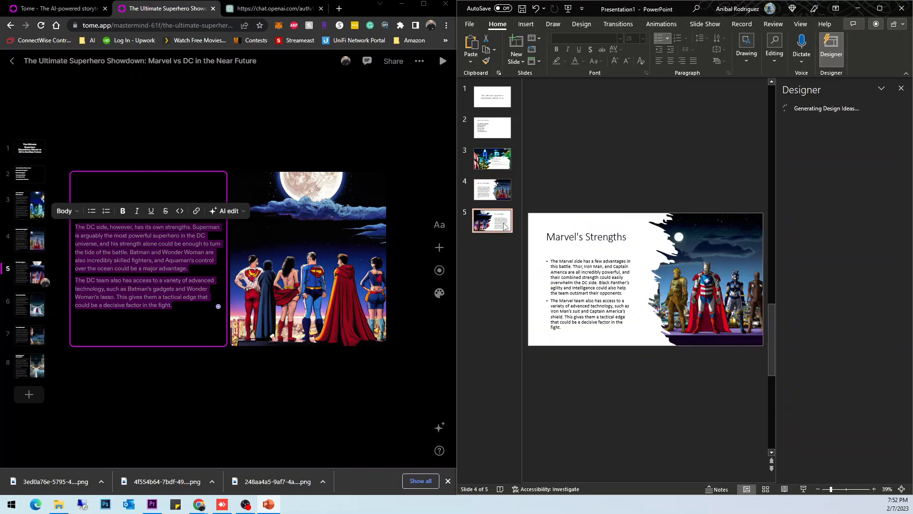
- Add a sixth slide and paste the heading "The Final Battle" from Tome's sixth page as its title
left_click(499, 226)
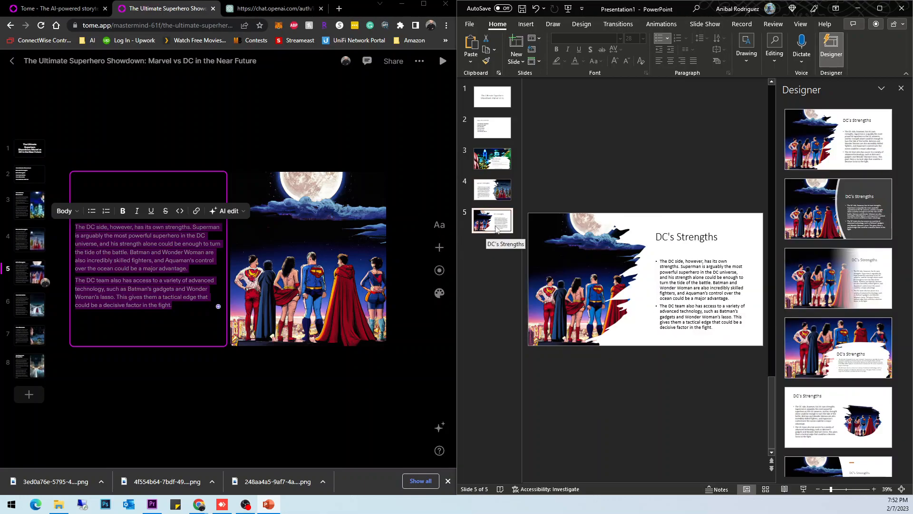
right_click(499, 229)
left_click(539, 313)
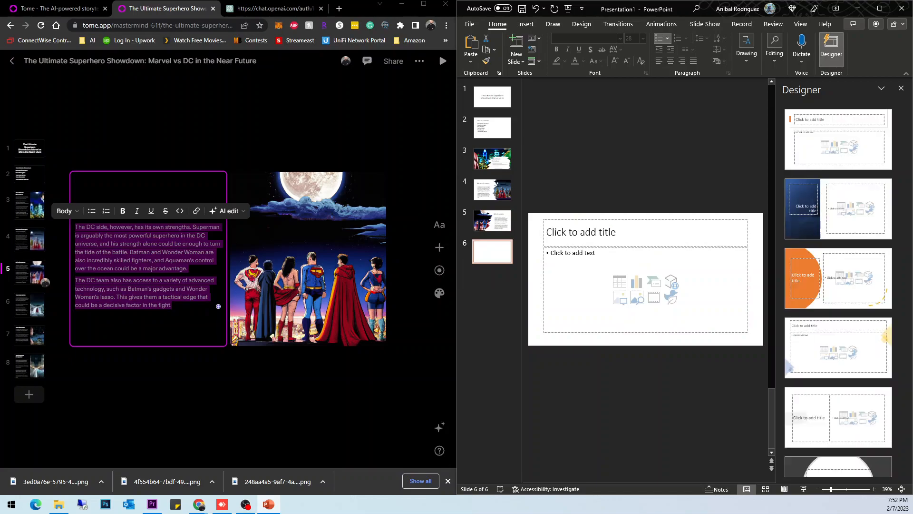
left_click(36, 308)
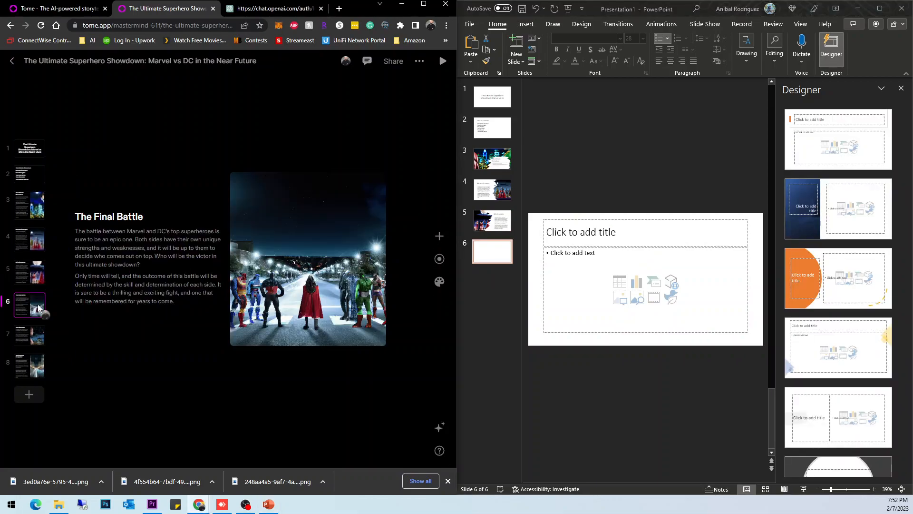
left_click_drag(117, 217, 76, 217)
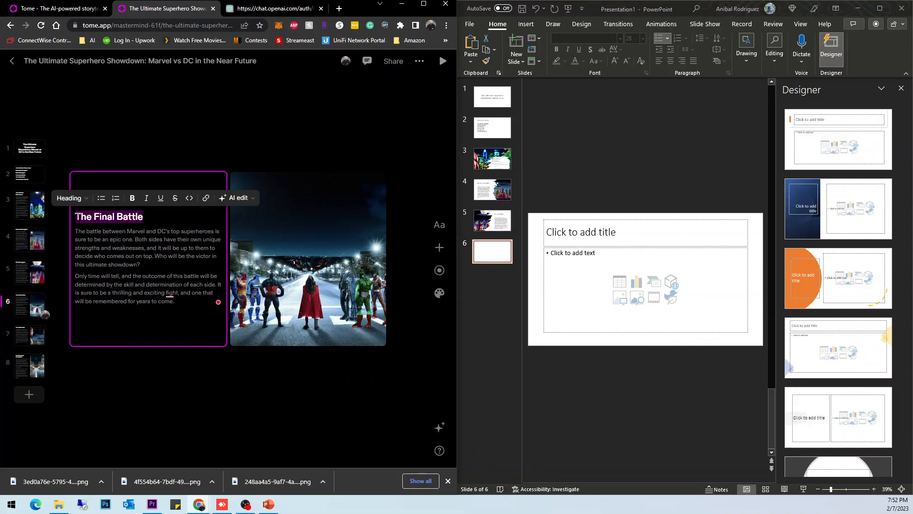
left_click(600, 243)
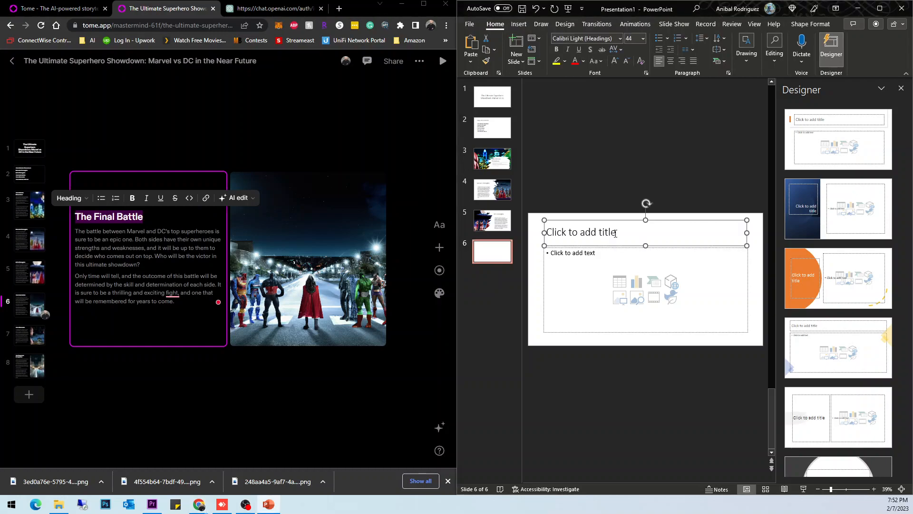
key("ctrl+v")
- Accept the Grammarly suggestions in Tome's second "The Final Battle" paragraph, removing the comma after "fight" and rewording its two sentences
left_click(174, 301)
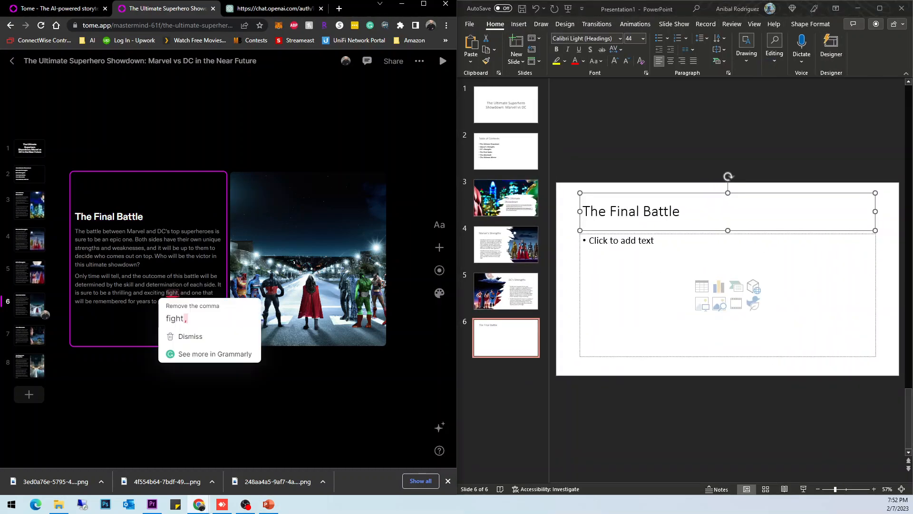
right_click(177, 293)
left_click(160, 308)
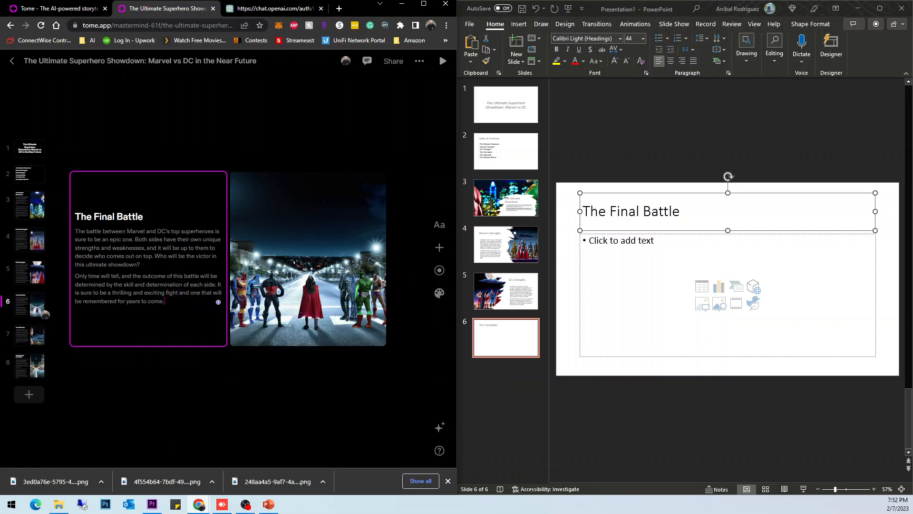
left_click_drag(164, 302, 171, 284)
left_click(142, 276)
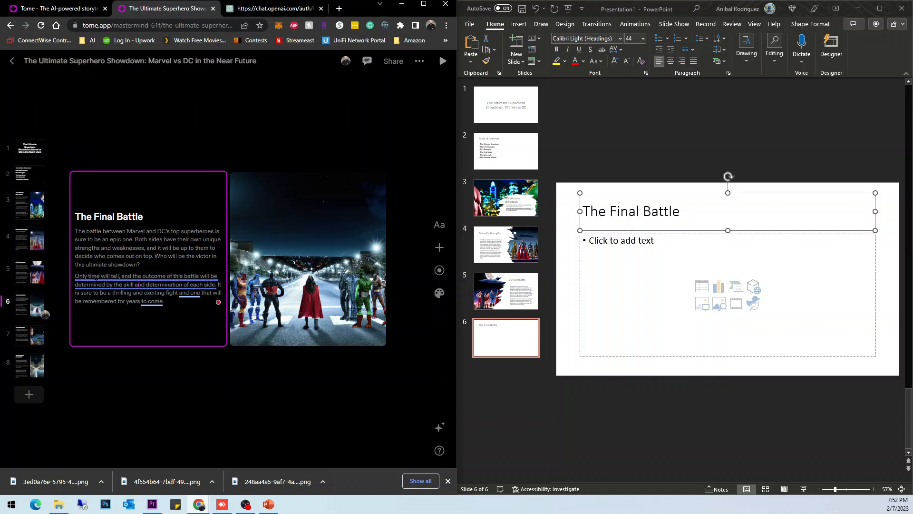
mouse_move(96, 286)
left_click(113, 313)
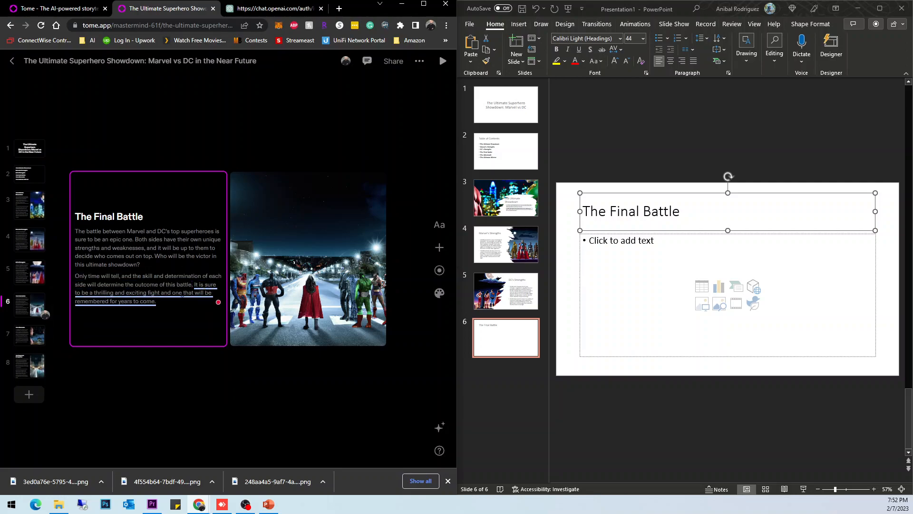
mouse_move(157, 292)
left_click(157, 324)
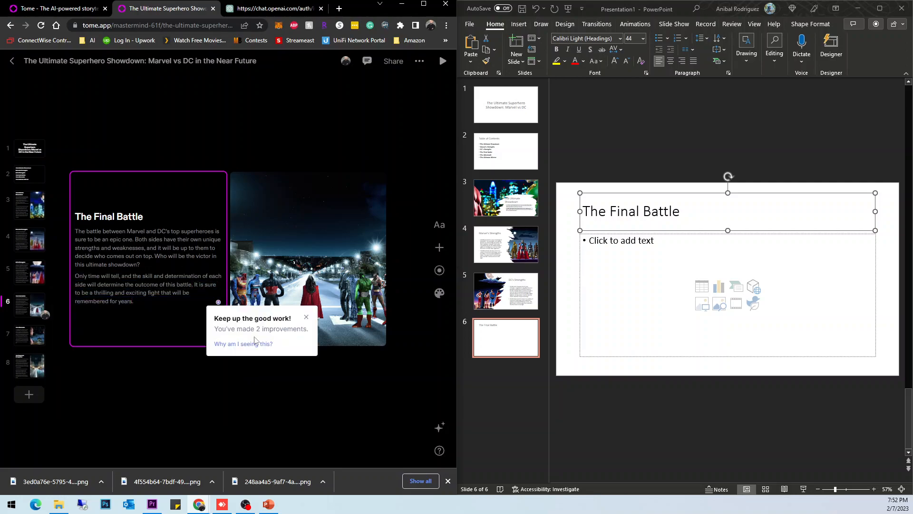
left_click(306, 317)
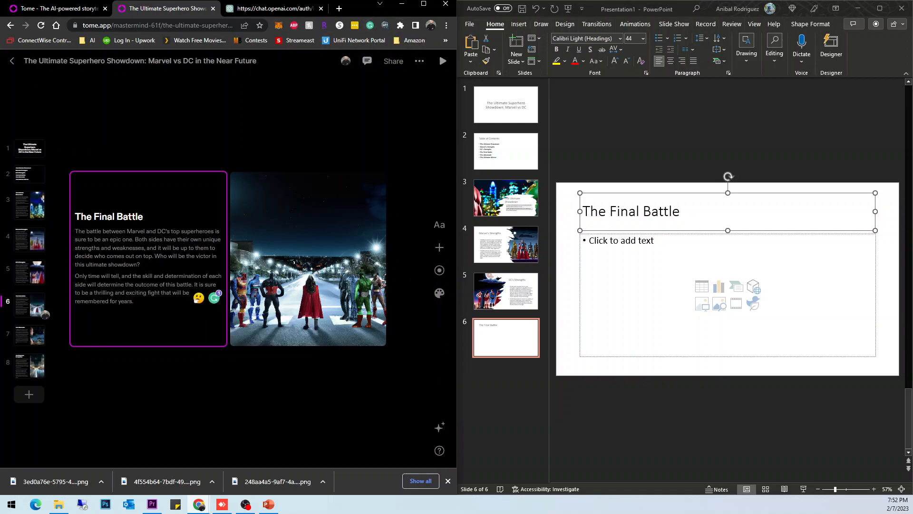
- Copy both "The Final Battle" paragraphs from Tome into the sixth slide's body and remove the trailing empty bullet
left_click_drag(134, 301, 76, 231)
key("ctrl+c")
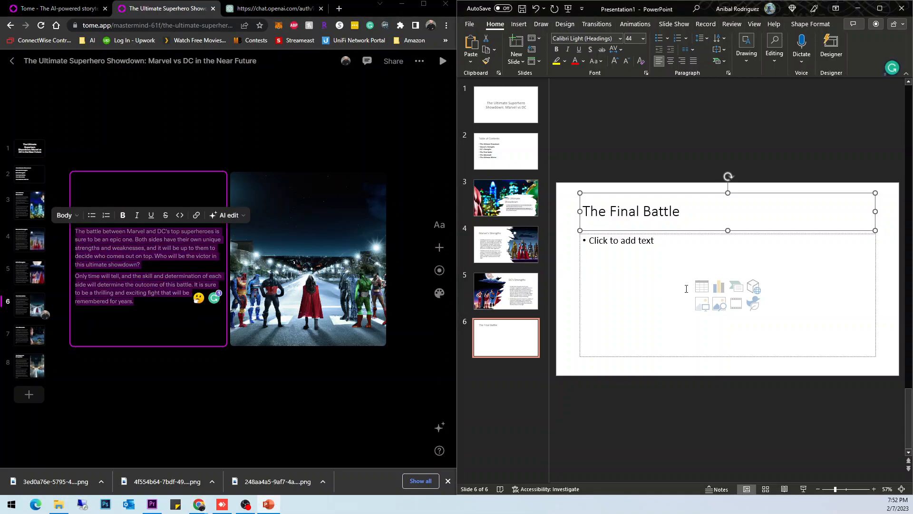
left_click(644, 274)
key("ctrl+v")
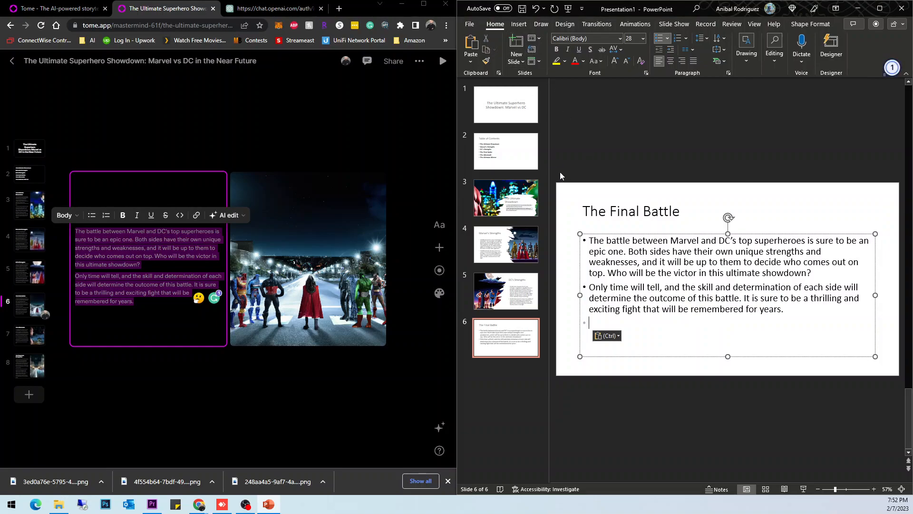
key("BackSpace")
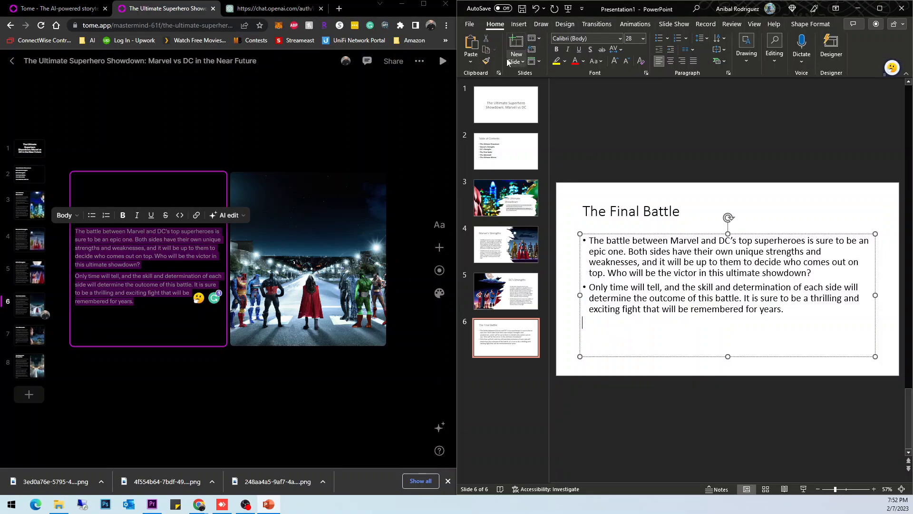
- Insert the downloaded picture of heroes facing off on a night street from this device onto the sixth slide
left_click(519, 23)
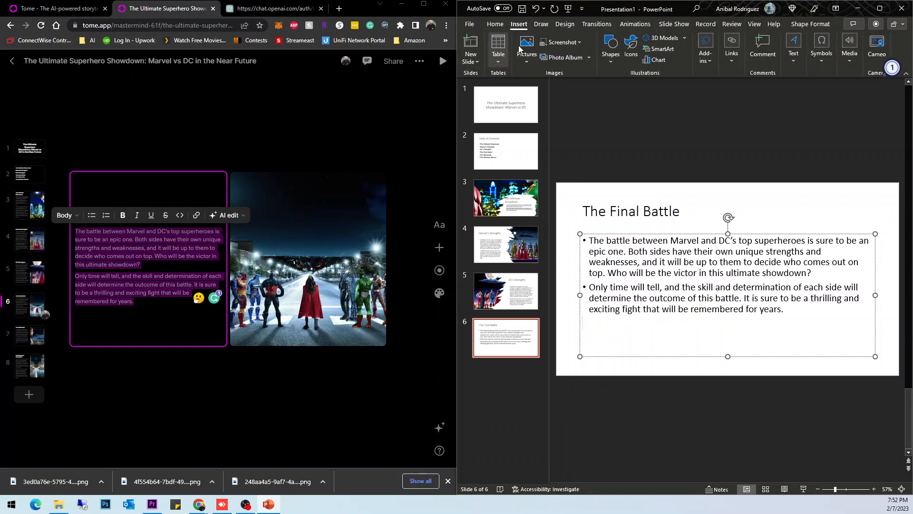
left_click(526, 48)
left_click(538, 95)
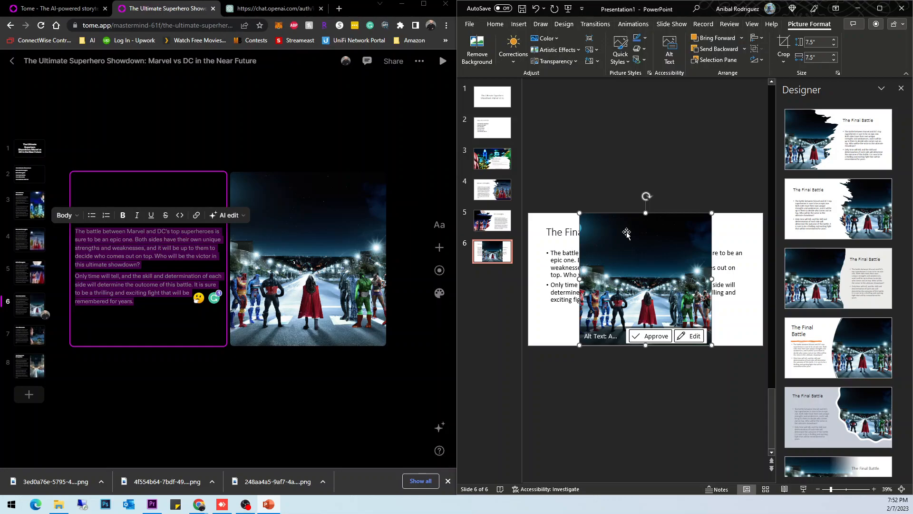
- Apply the Designer layout with an orange line under the title and a curved-edge picture on the right to "The Final Battle"
scroll(849, 278, "down", 2)
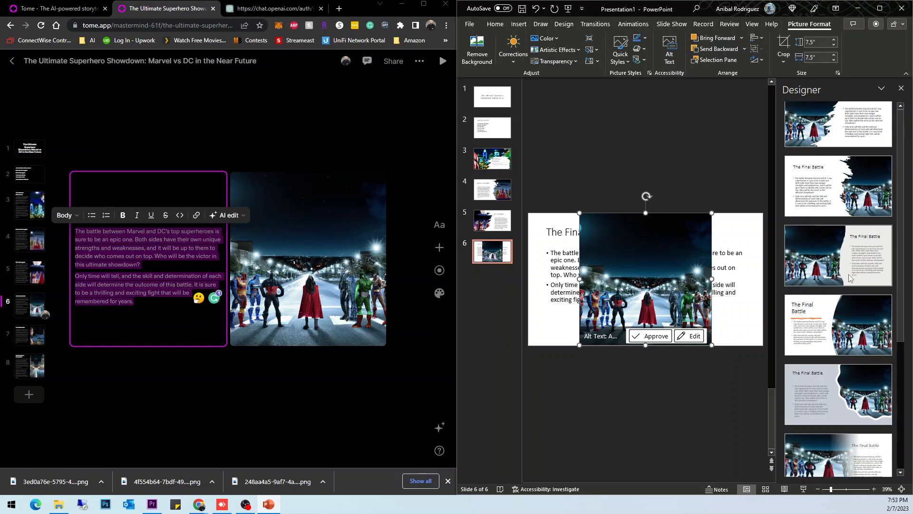
scroll(849, 278, "down", 3)
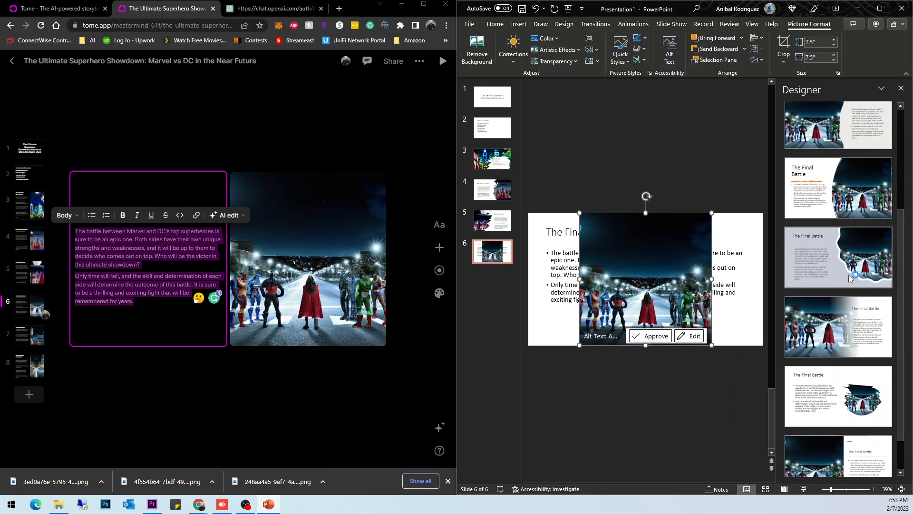
scroll(850, 278, "up", 2)
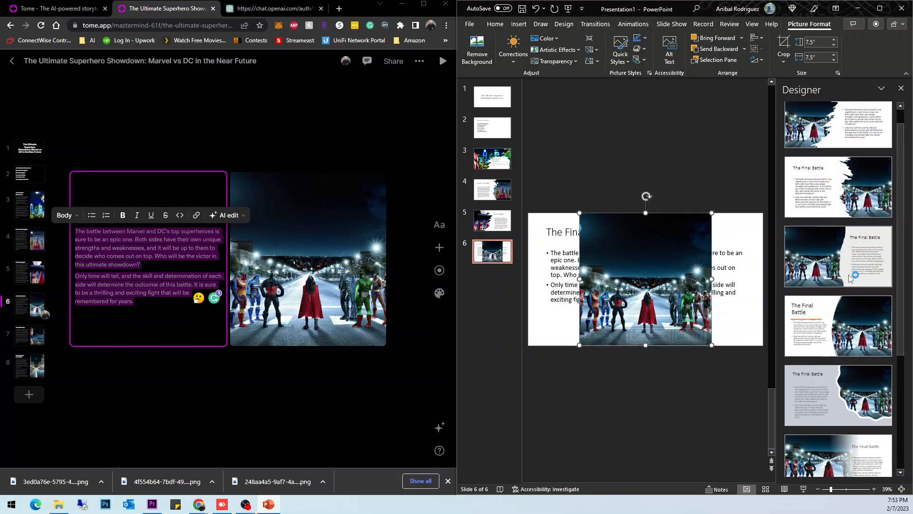
scroll(850, 279, "down", 2)
scroll(850, 278, "up", 2)
scroll(850, 278, "up", 4)
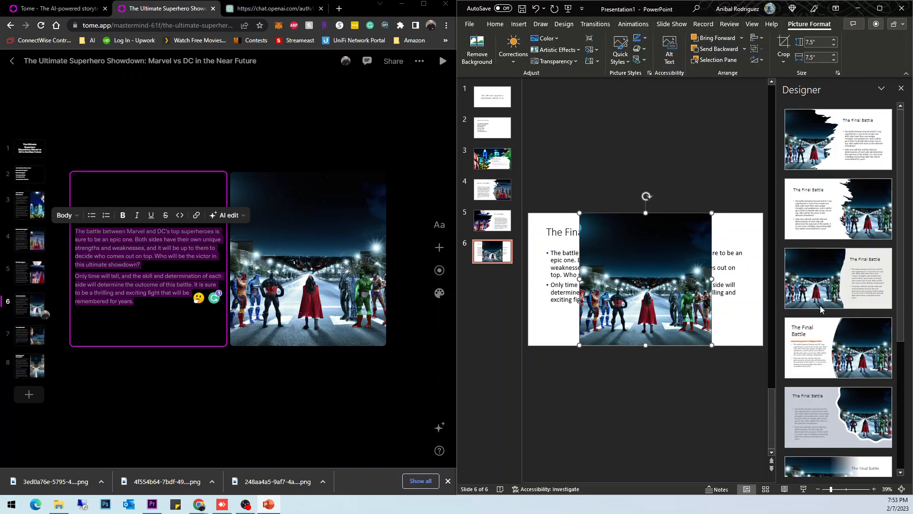
left_click(835, 360)
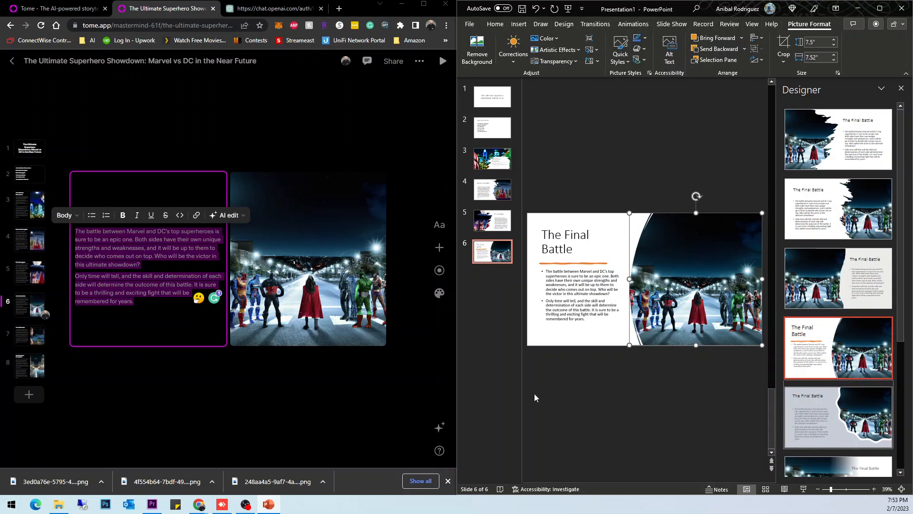
- Add a seventh slide and paste the heading "The Aftermath" from Tome's seventh page as its title
right_click(481, 252)
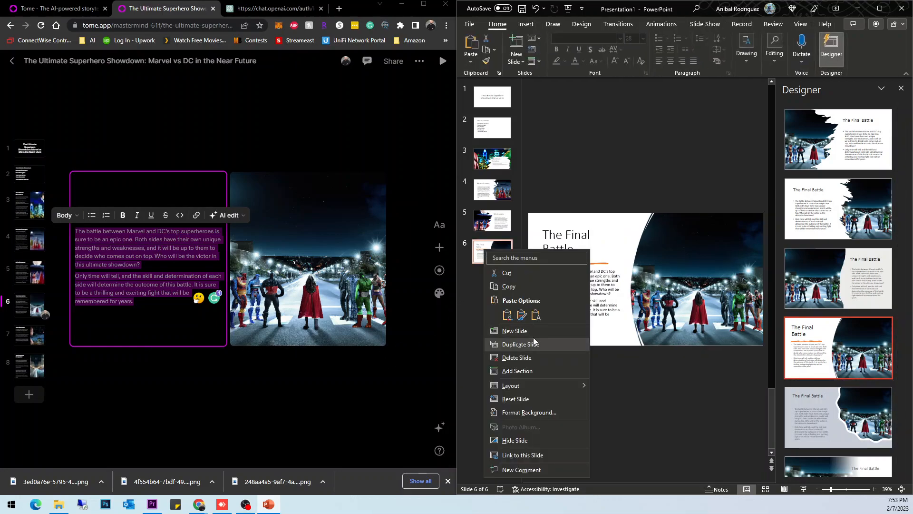
left_click(533, 338)
left_click(29, 335)
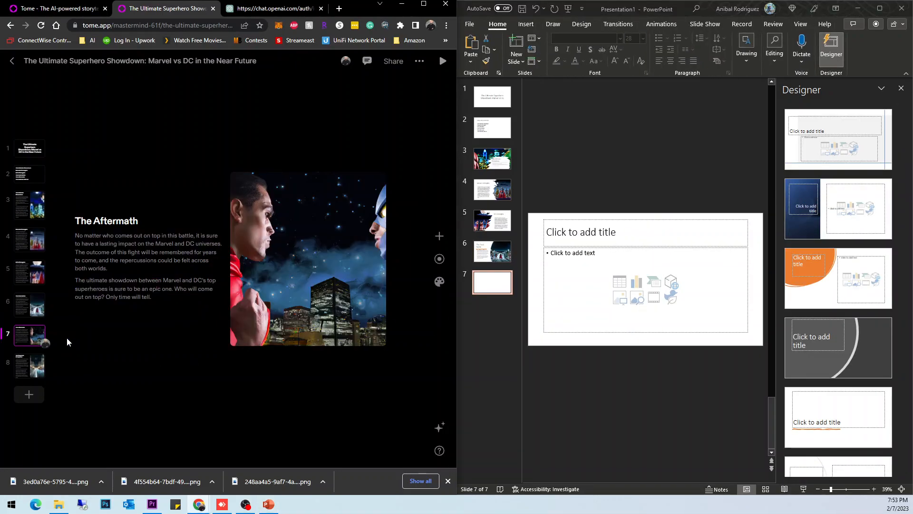
left_click(112, 218)
left_click_drag(139, 221, 76, 220)
key("ctrl+c")
left_click(658, 247)
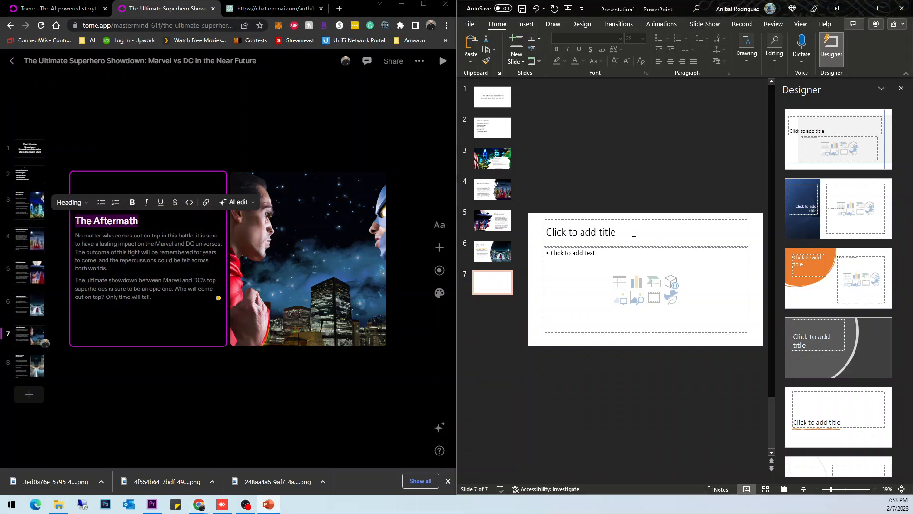
left_click(632, 231)
key("ctrl+v")
- Copy both "The Aftermath" paragraphs from Tome into the seventh slide's body
left_click_drag(154, 298, 75, 236)
key("ctrl+c")
left_click(615, 258)
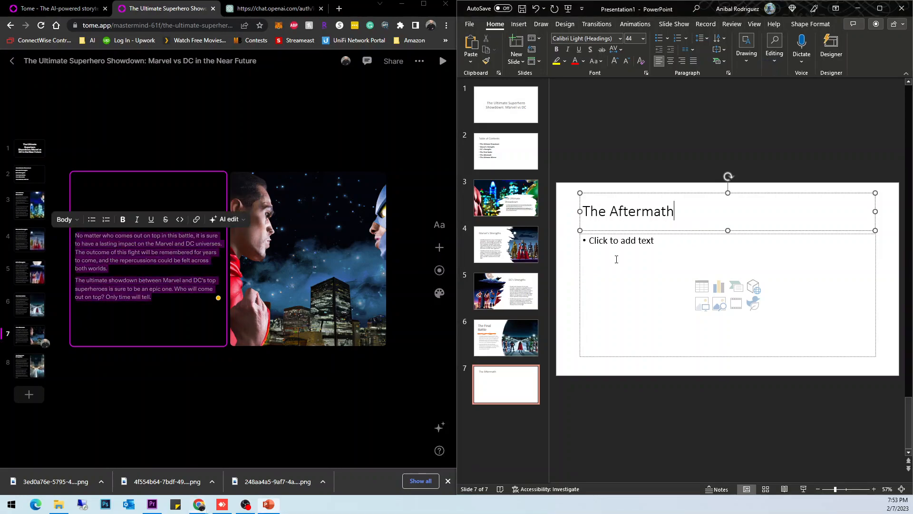
key("ctrl+v")
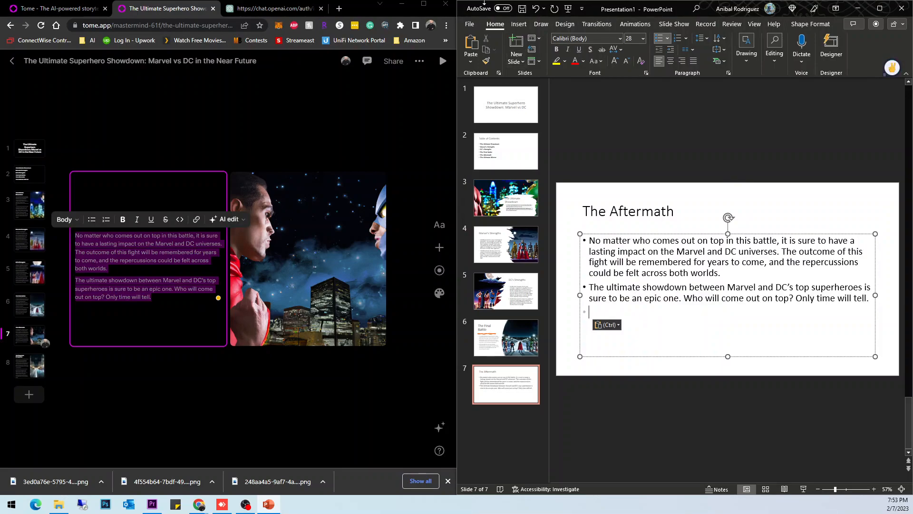
- Insert the downloaded picture of two heroes face to face above the city from this device onto the seventh slide
left_click(519, 24)
left_click(528, 58)
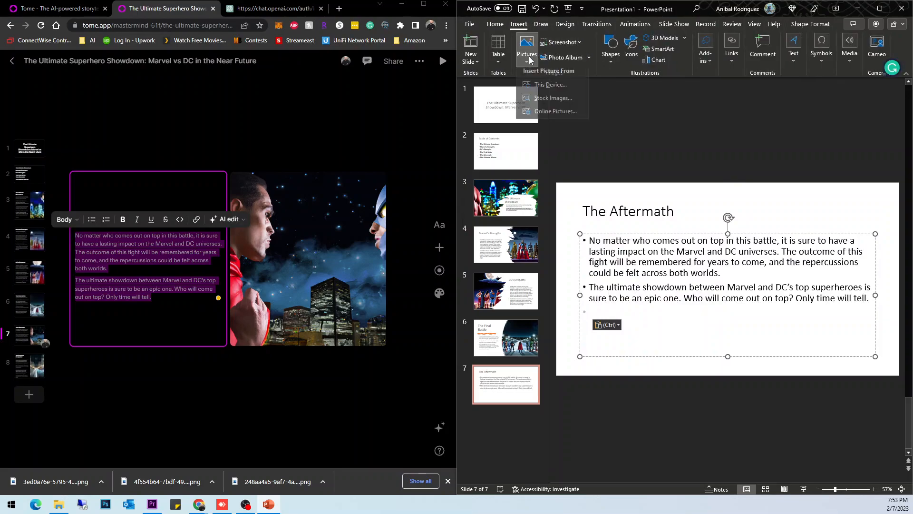
left_click(543, 88)
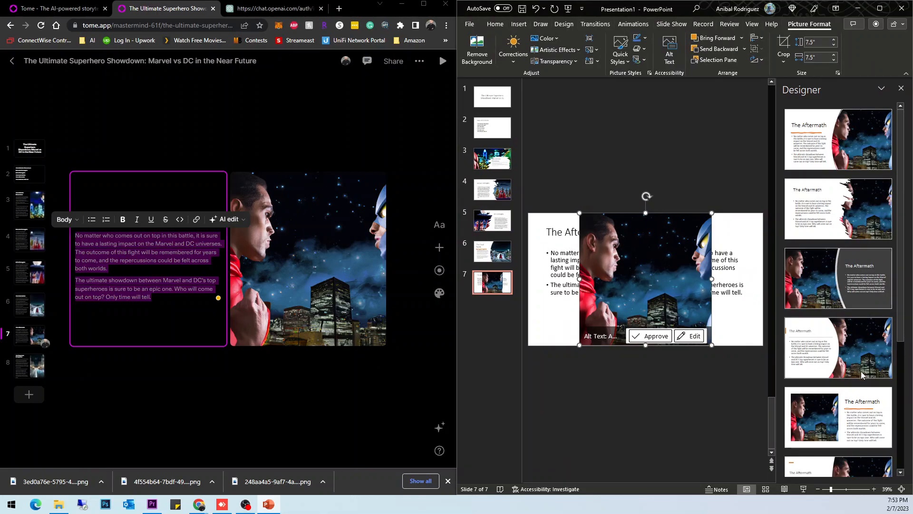
- Apply the Designer layout with a square picture on the left and an orange line under the title to "The Aftermath", and browse further designs
scroll(861, 374, "down", 5)
scroll(839, 348, "down", 1)
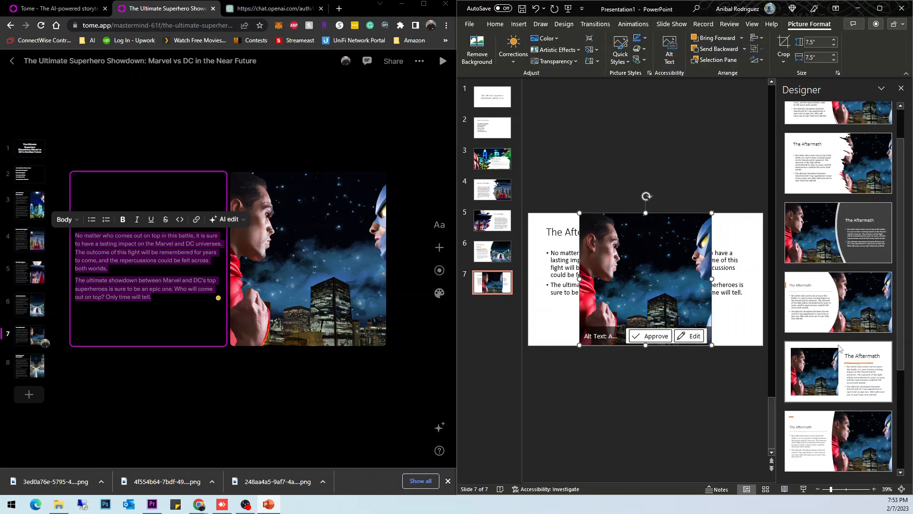
left_click(856, 387)
scroll(857, 376, "down", 2)
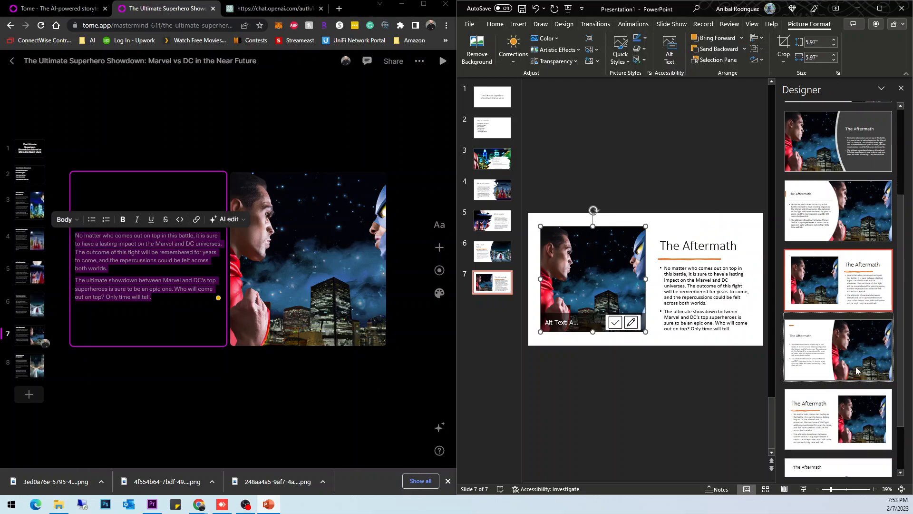
scroll(861, 409, "down", 2)
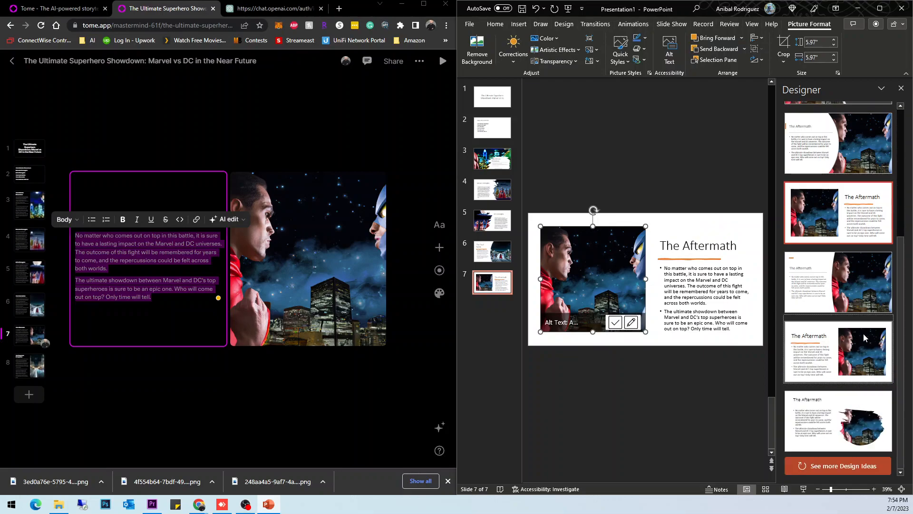